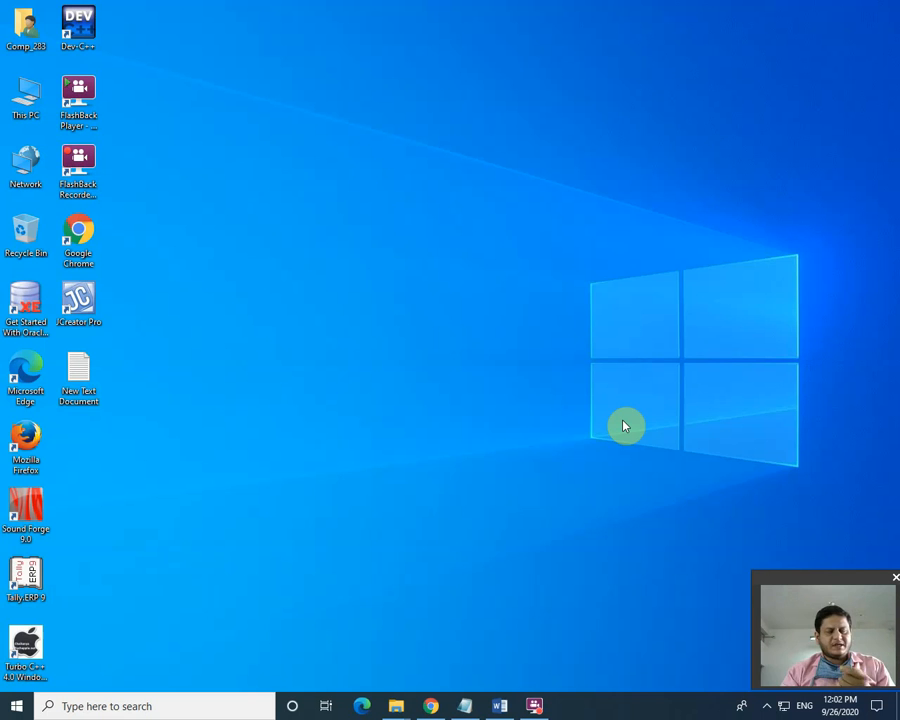
Step: Switch to the journal entry topics document in Word and display it full screen
{"action": "right_click", "coordinate": [278, 287]}
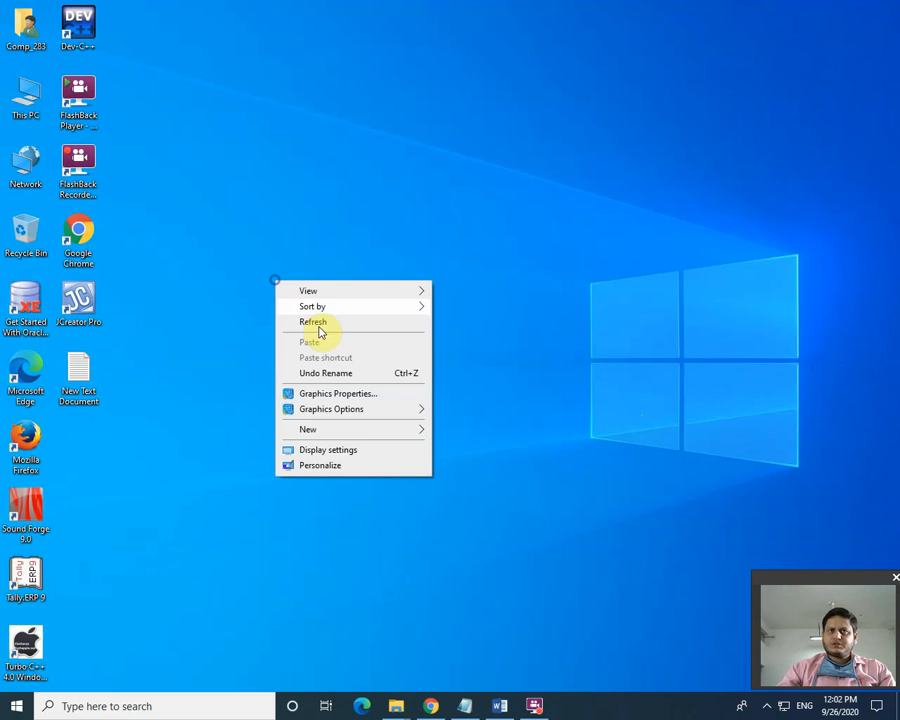
{"action": "left_click", "coordinate": [327, 322]}
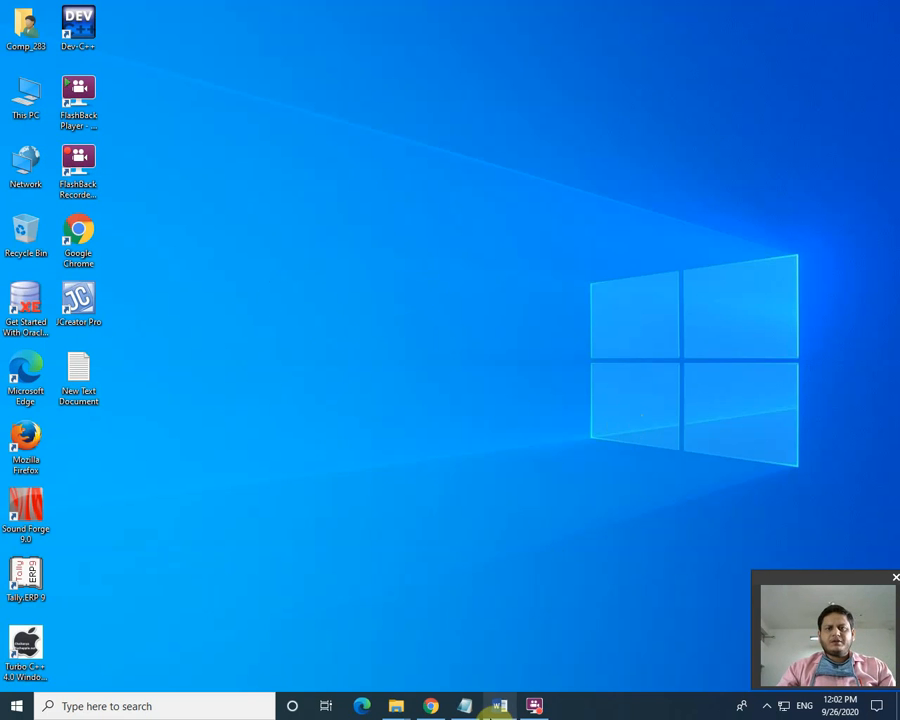
{"action": "left_click", "coordinate": [500, 703]}
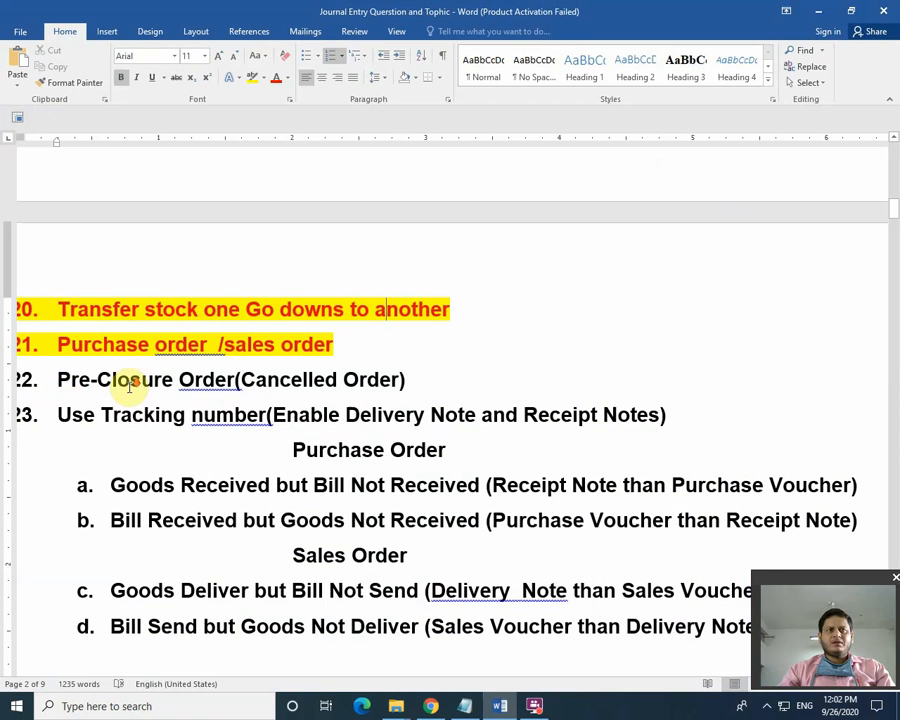
{"action": "scroll", "coordinate": [125, 381], "scroll_direction": "down", "scroll_amount": 1}
{"action": "left_click", "coordinate": [20, 120]}
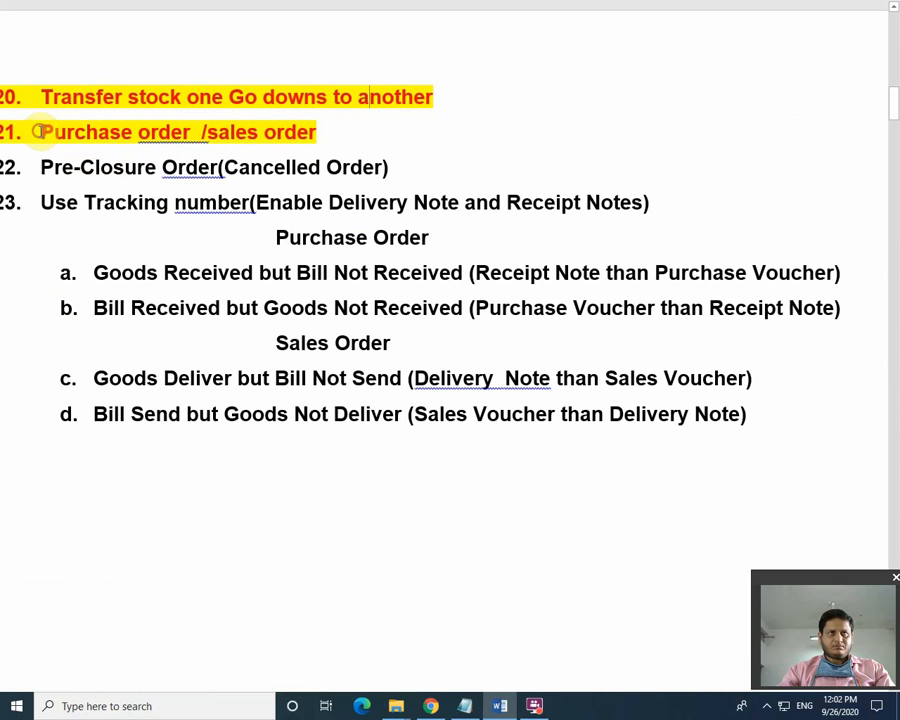
Step: Remove the yellow highlight from topics 20 and 21, the godown stock transfer and purchase/sales order lines
{"action": "left_click_drag", "start_coordinate": [44, 131], "coordinate": [330, 134]}
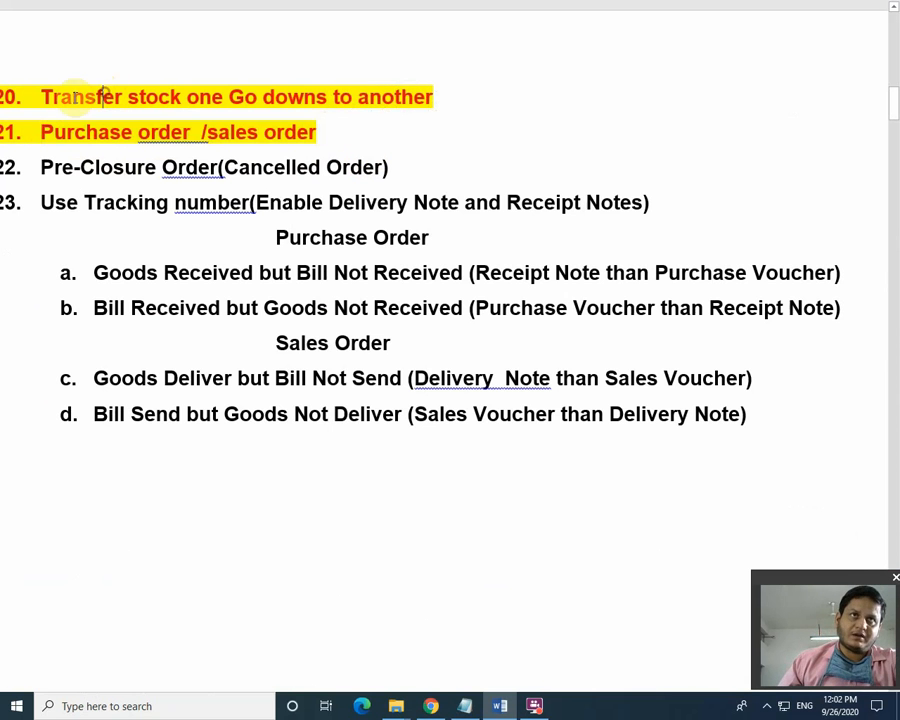
{"action": "left_click_drag", "start_coordinate": [42, 96], "coordinate": [394, 126]}
{"action": "left_click", "coordinate": [473, 100]}
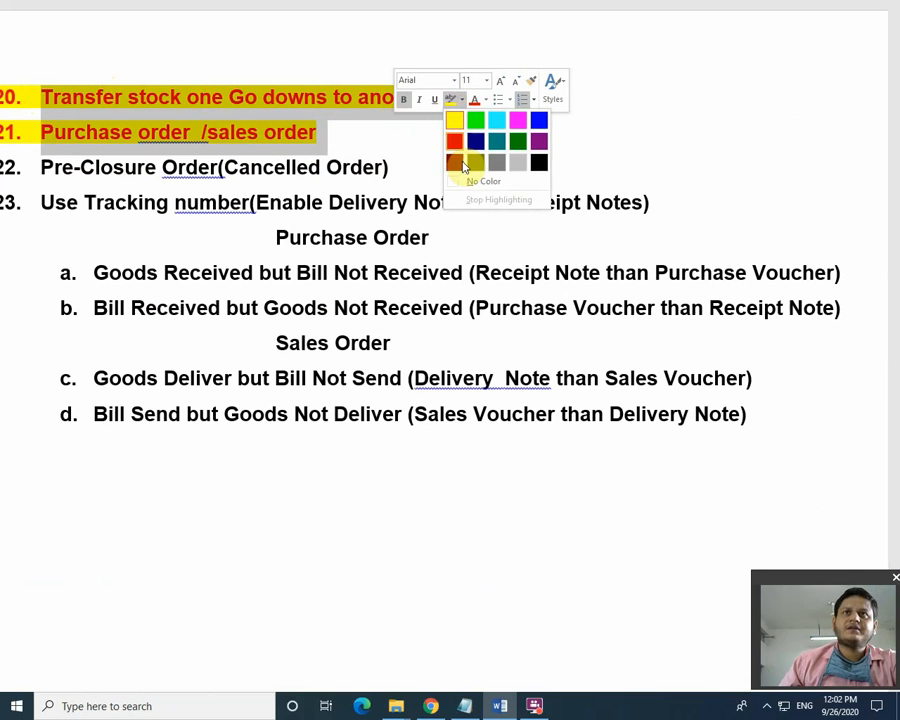
{"action": "left_click", "coordinate": [474, 182]}
{"action": "left_click", "coordinate": [380, 140]}
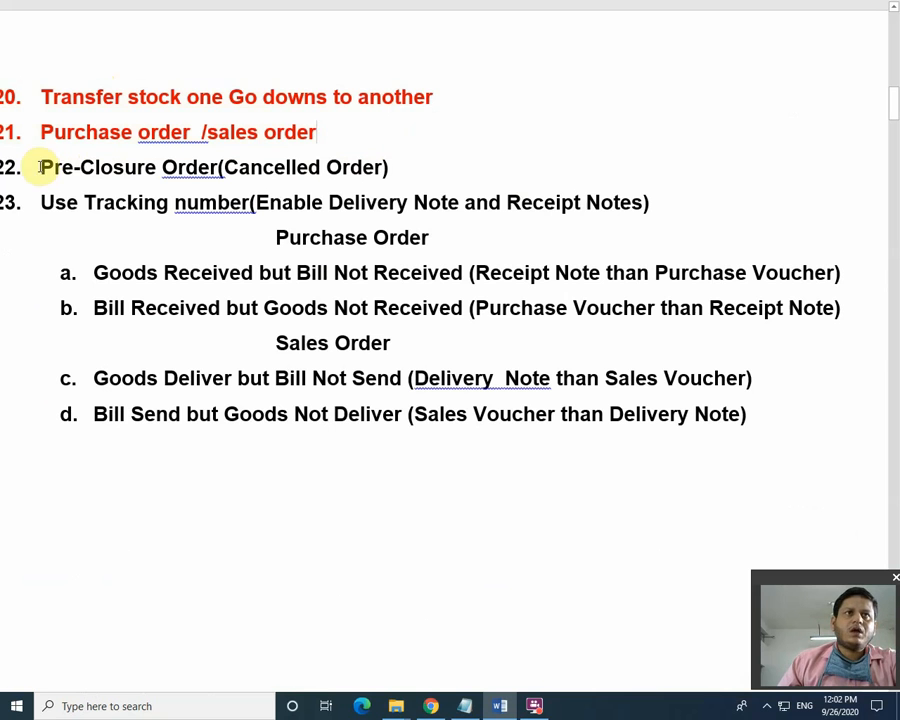
Step: Highlight topic 22, "Pre-Closure Order(Cancelled Order)", in yellow
{"action": "left_click_drag", "start_coordinate": [40, 168], "coordinate": [426, 163]}
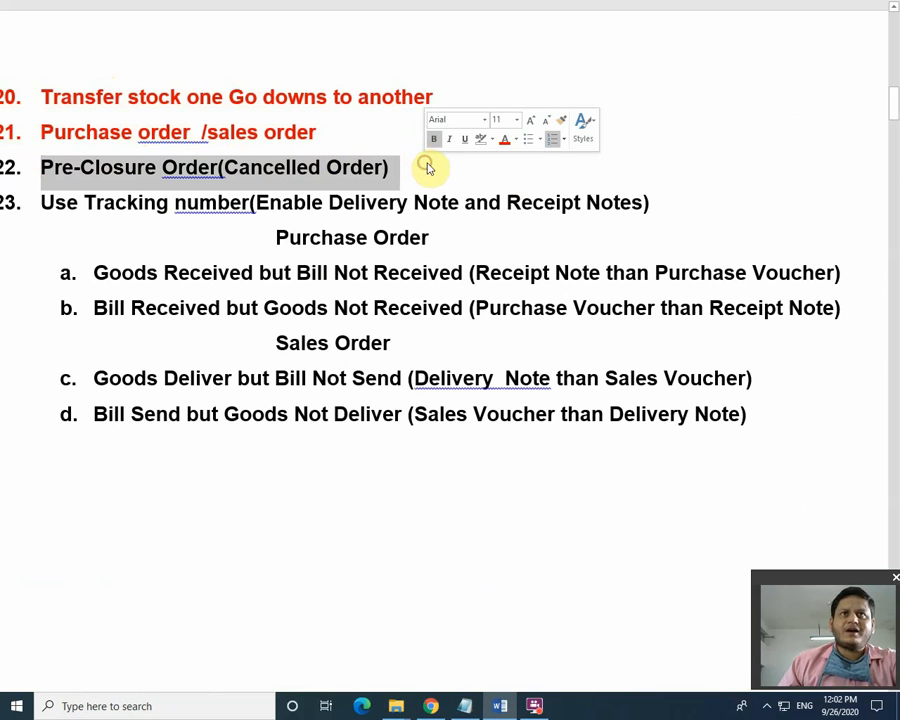
{"action": "left_click", "coordinate": [494, 143]}
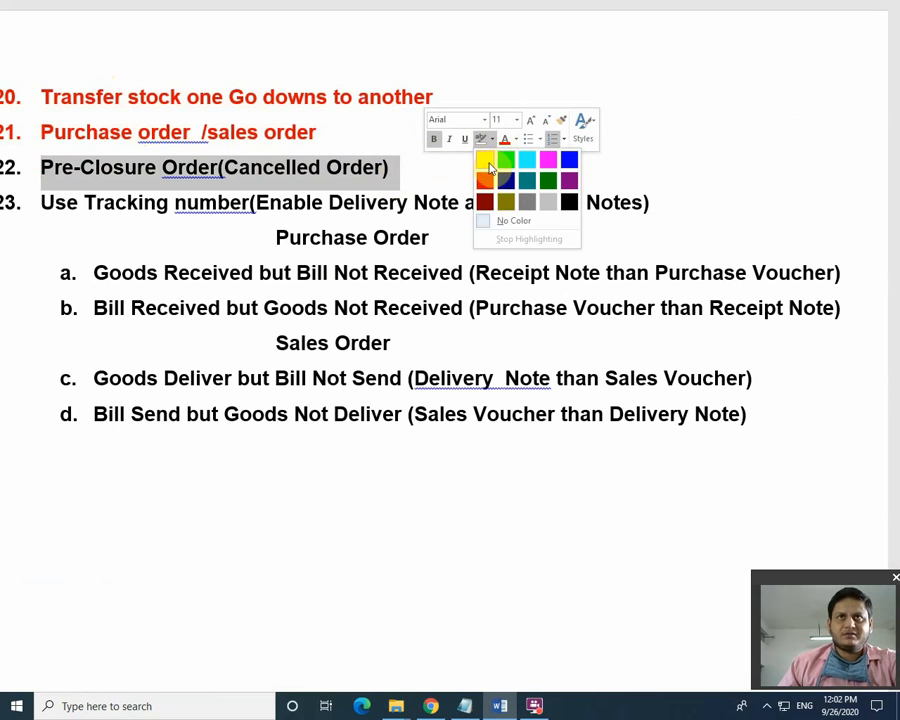
{"action": "left_click", "coordinate": [481, 159]}
{"action": "left_click", "coordinate": [395, 168]}
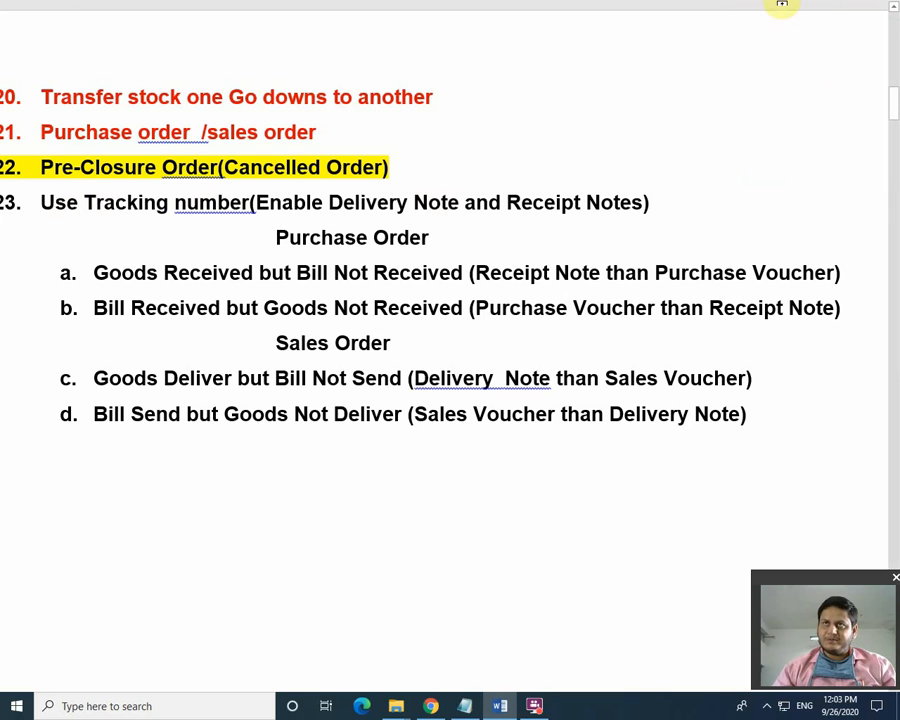
Step: Search Windows for "tally" and launch Tally.ERP 9
{"action": "left_click", "coordinate": [103, 708]}
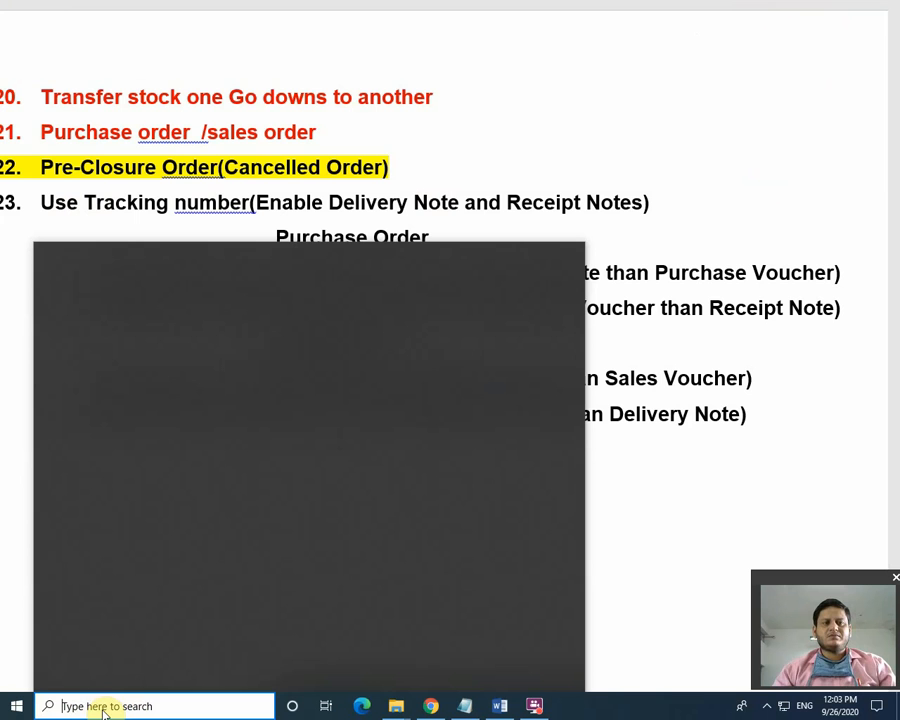
{"action": "type", "text": "tally"}
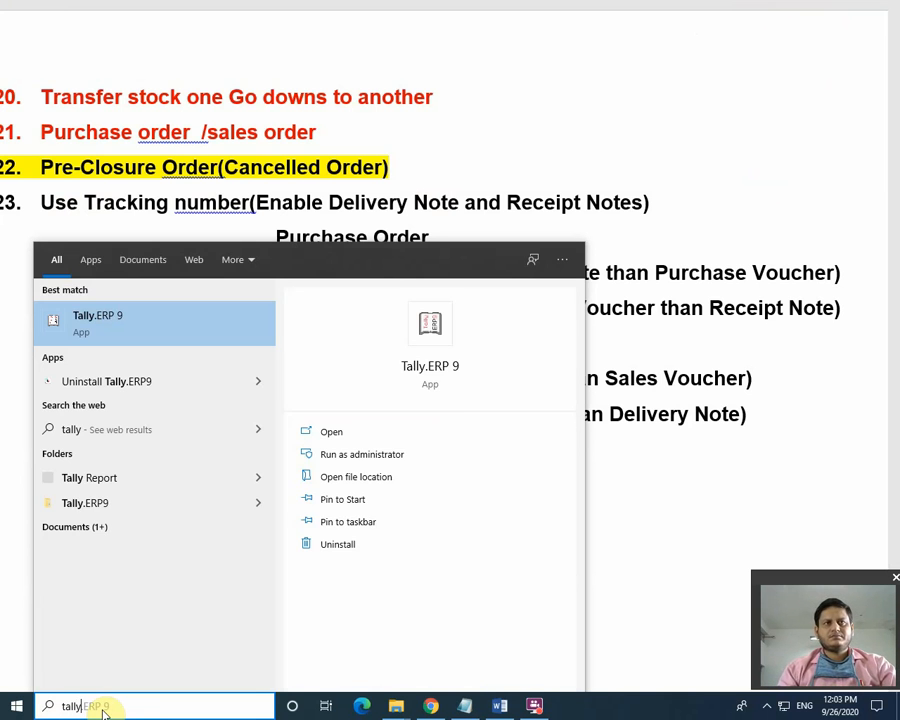
{"action": "key", "text": "Return"}
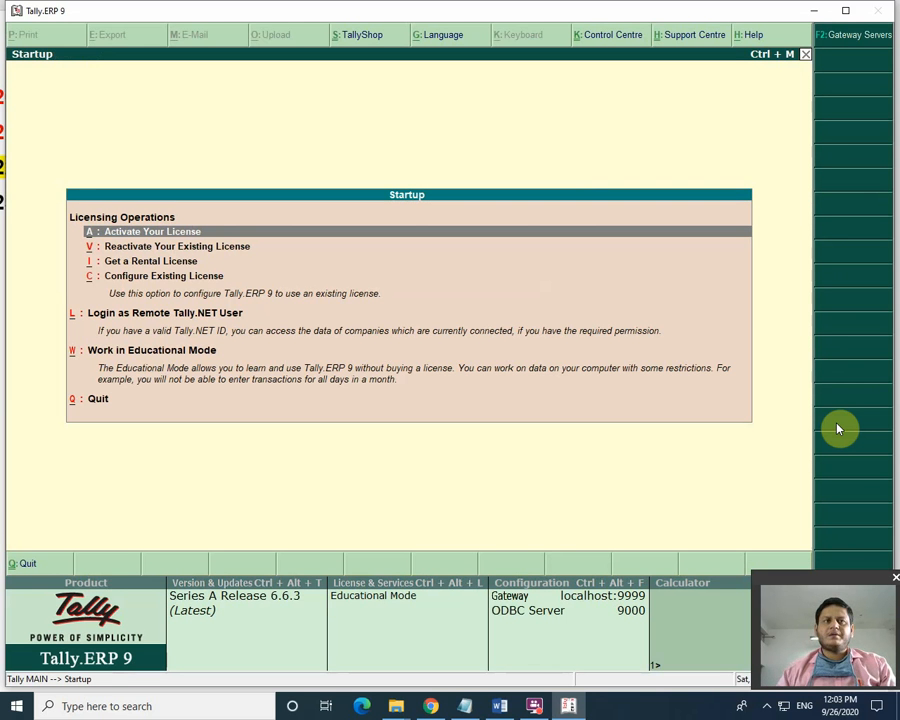
Step: Start working in Educational Mode to reach the Gateway of Tally
{"action": "key", "text": "Down"}
{"action": "key", "text": "Down"}
{"action": "key", "text": "Down"}
{"action": "key", "text": "Down"}
{"action": "key", "text": "Down"}
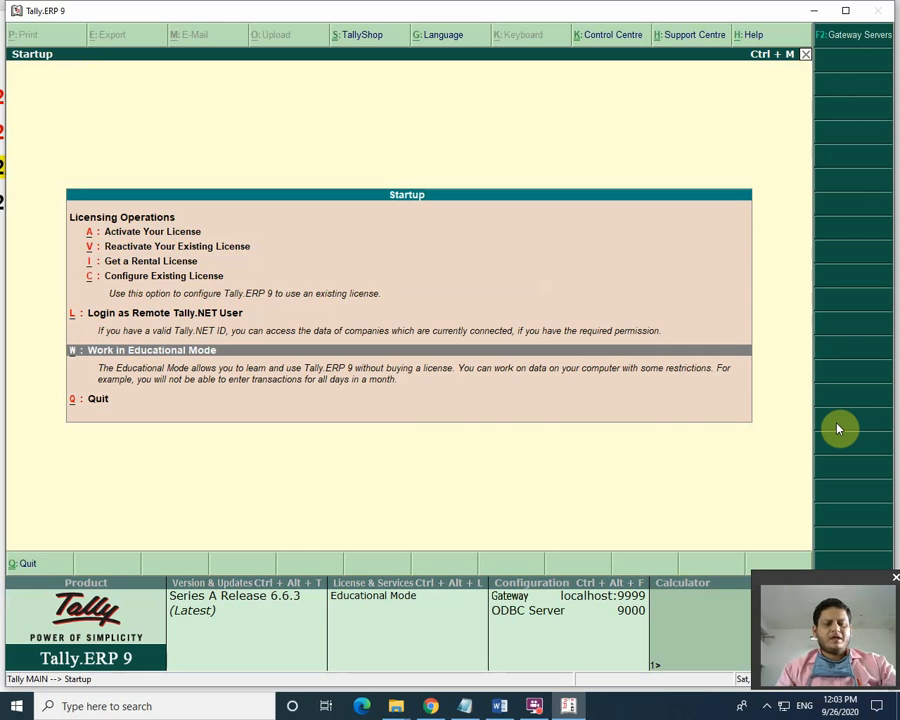
{"action": "key", "text": "Return"}
Step: Review the Balance Sheet of Shri Sadguru Trust and return to the Gateway of Tally
{"action": "key", "text": "Down"}
{"action": "key", "text": "Down"}
{"action": "key", "text": "Down"}
{"action": "key", "text": "Down"}
{"action": "key", "text": "Down"}
{"action": "key", "text": "Down"}
{"action": "key", "text": "Down"}
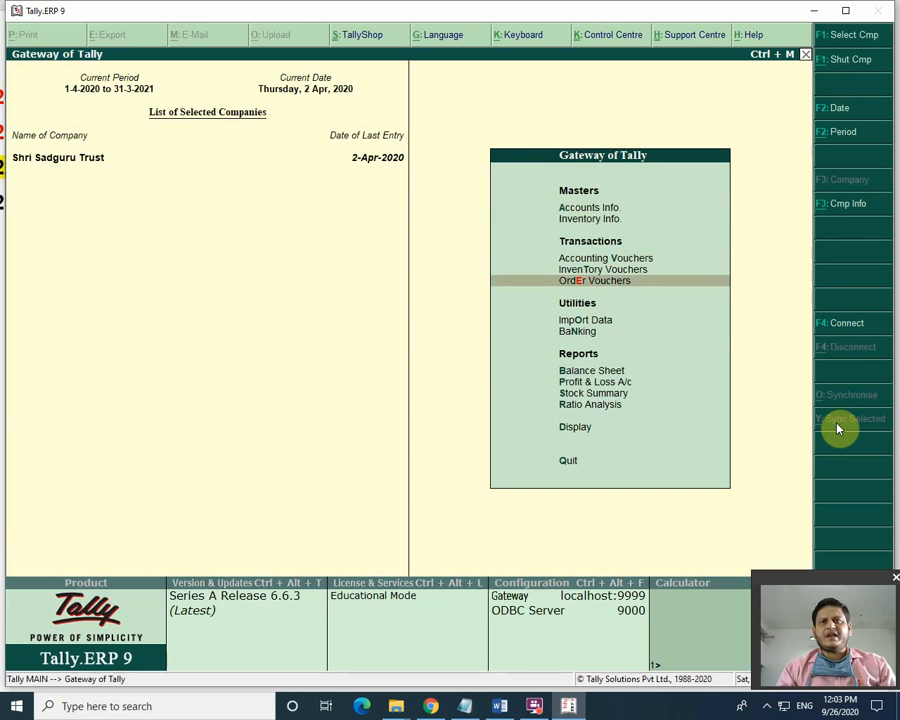
{"action": "key", "text": "Return"}
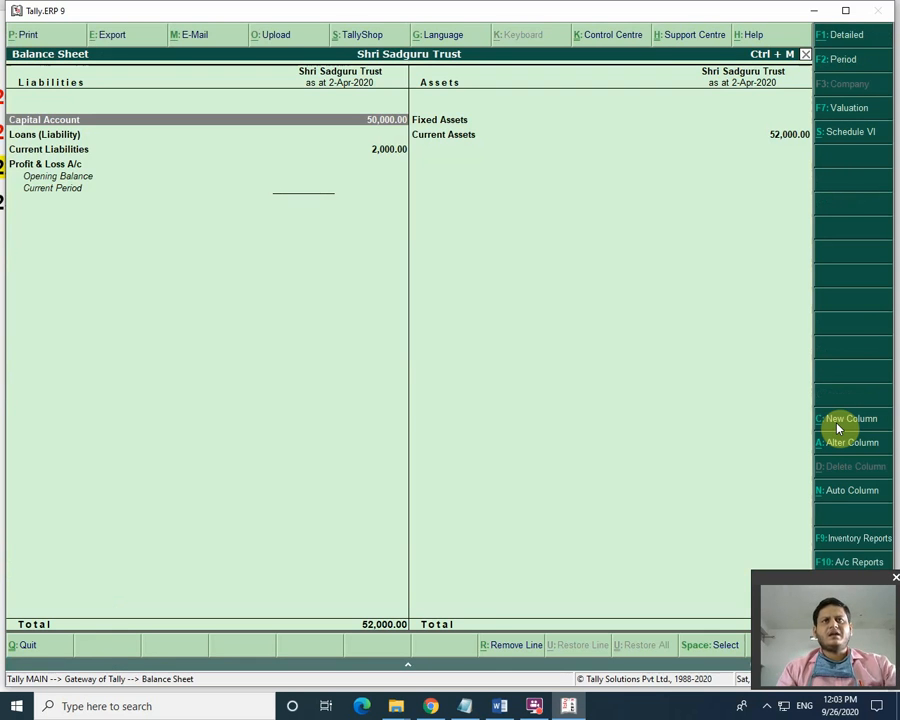
{"action": "key", "text": "Escape"}
Step: Open the Day Book from the company's display reports
{"action": "key", "text": "Down"}
{"action": "key", "text": "Down"}
{"action": "key", "text": "Down"}
{"action": "key", "text": "Down"}
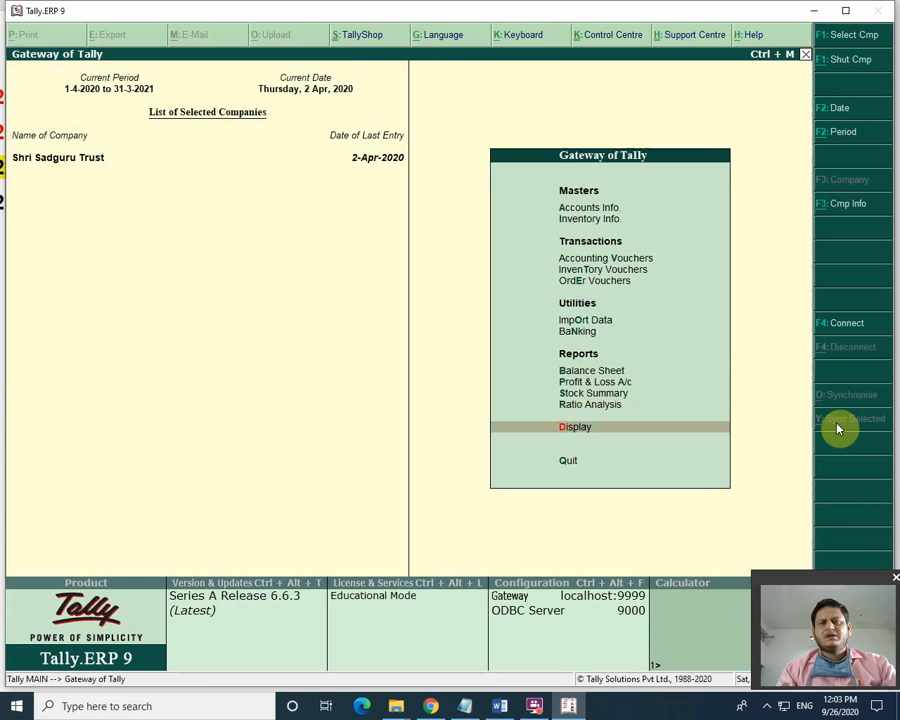
{"action": "key", "text": "Return"}
{"action": "key", "text": "Down"}
{"action": "key", "text": "Return"}
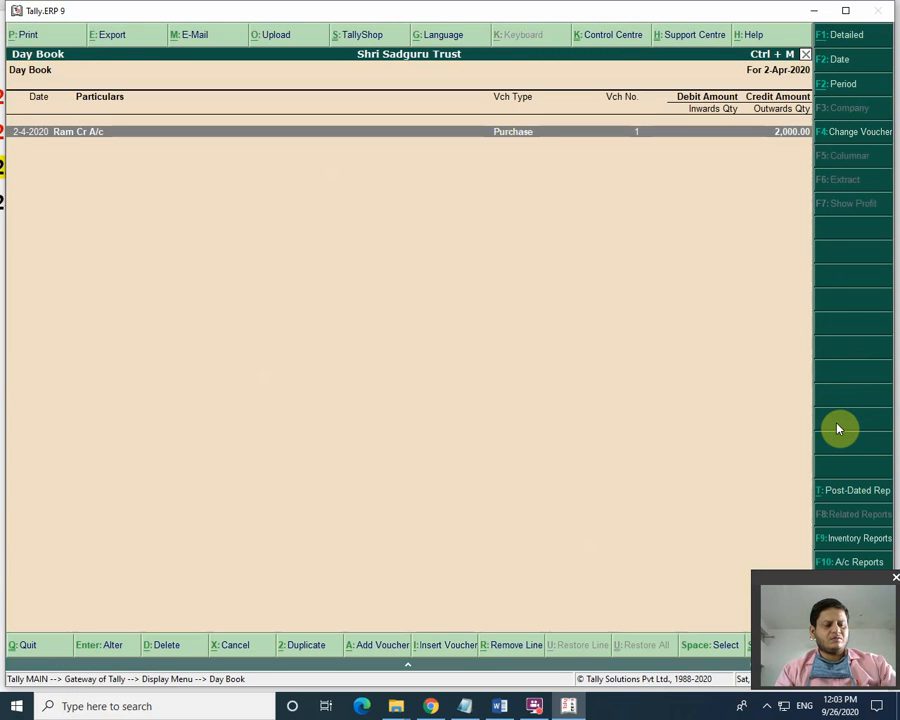
Step: Set the Day Book period from 1-Apr-2020 to 31-Dec-2020
{"action": "key", "text": "alt+F2"}
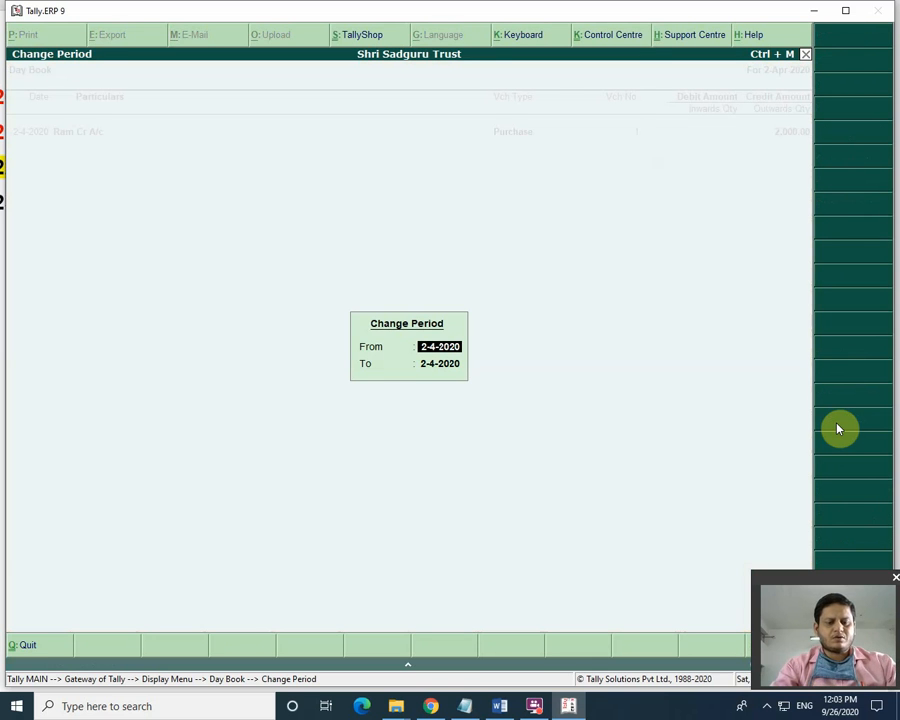
{"action": "type", "text": "apr"}
{"action": "key", "text": "Return"}
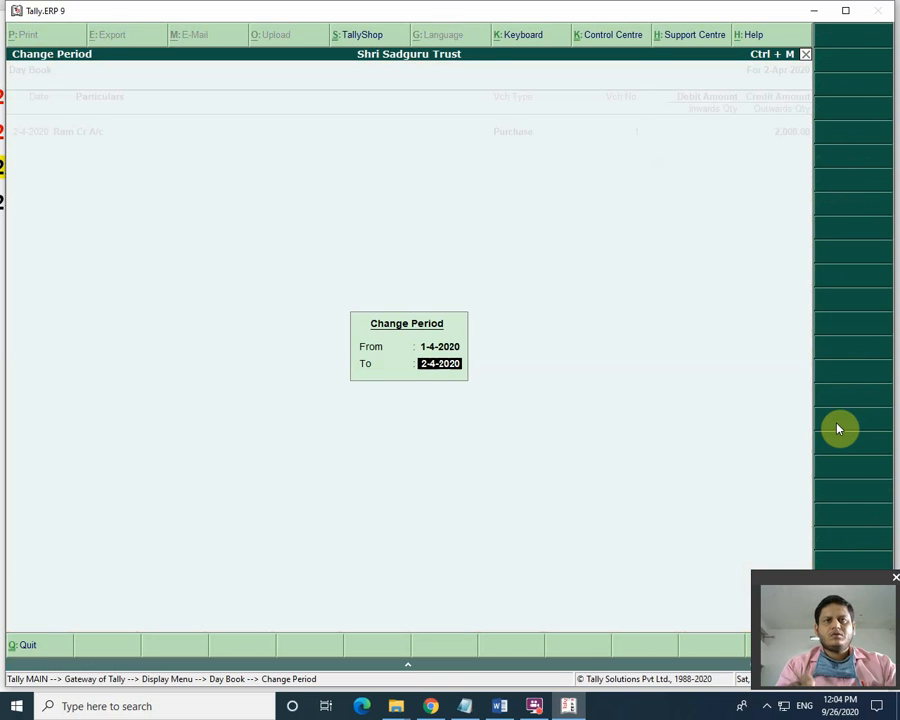
{"action": "type", "text": "dec"}
{"action": "key", "text": "Return"}
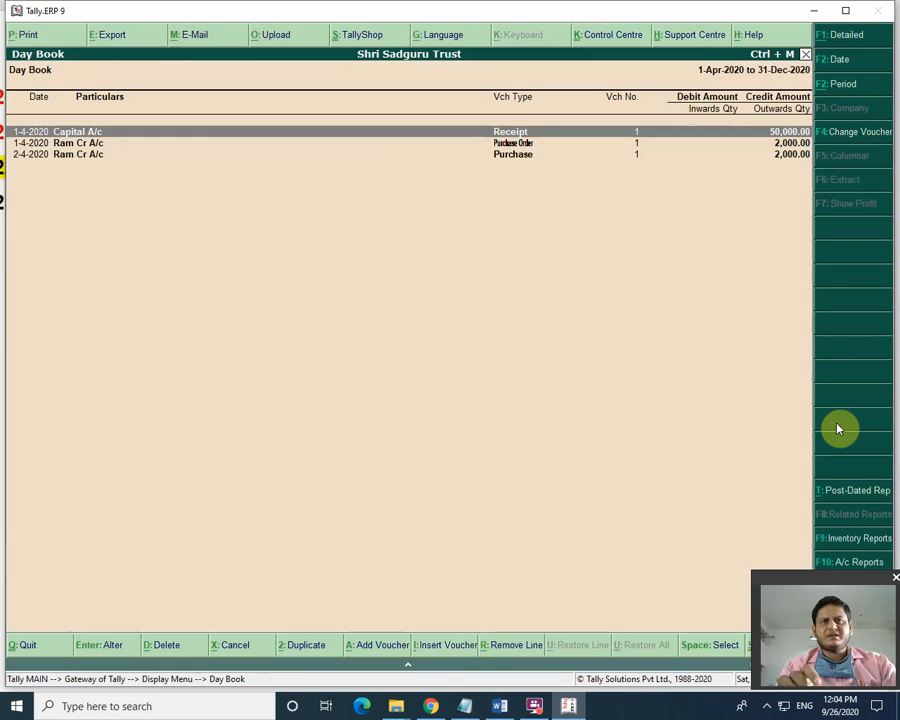
Step: Delete the Purchase voucher dated 2-4-2020 from the Day Book
{"action": "key", "text": "Down"}
{"action": "key", "text": "Down"}
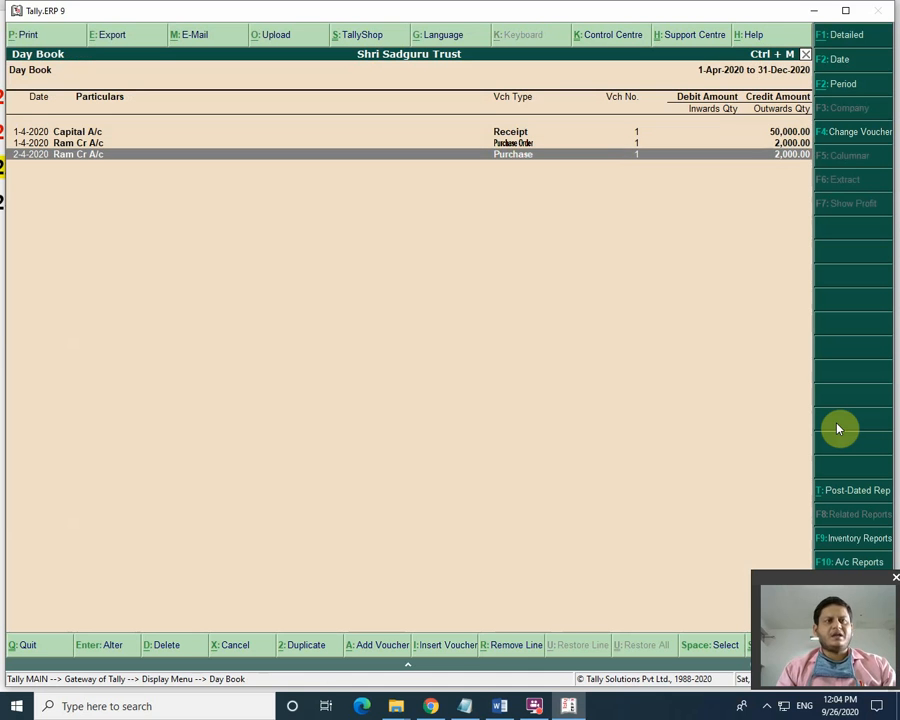
{"action": "key", "text": "alt+d"}
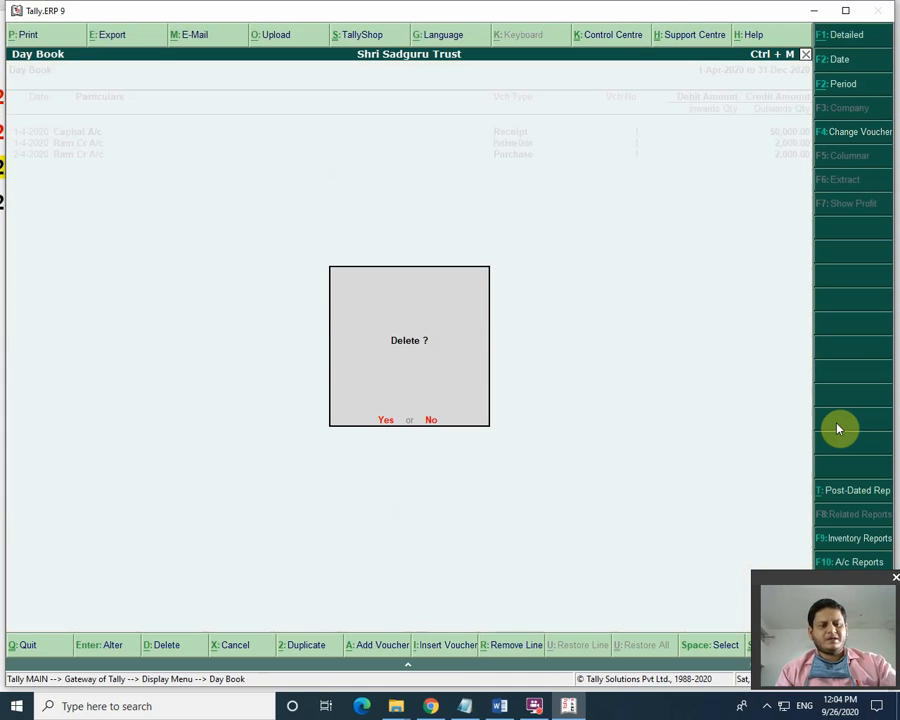
{"action": "key", "text": "y"}
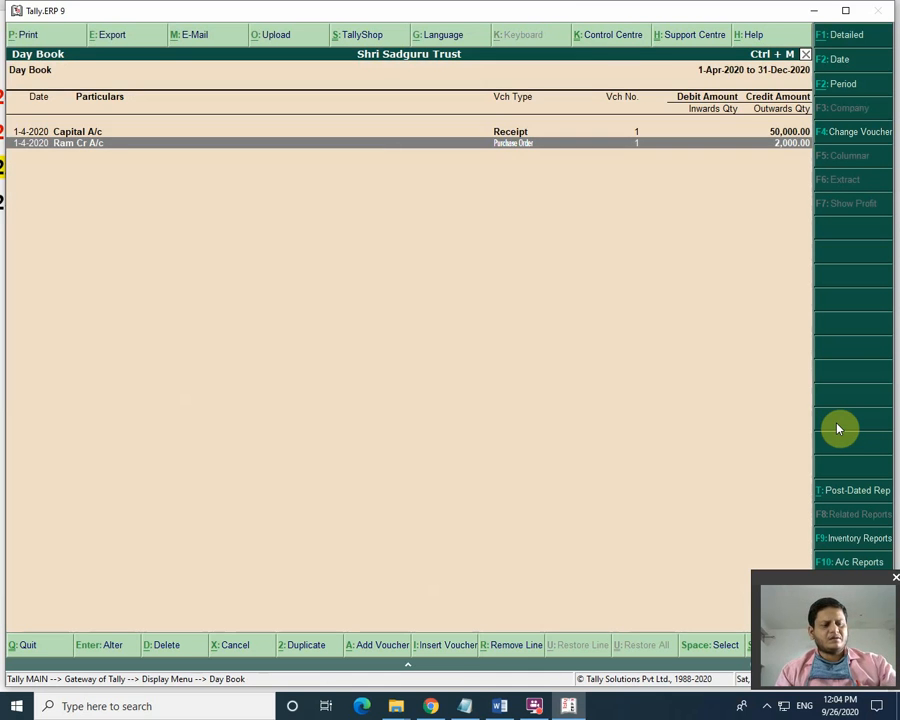
Step: Delete the Purchase Order voucher dated 1-4-2020 and leave the Day Book
{"action": "key", "text": "alt+d"}
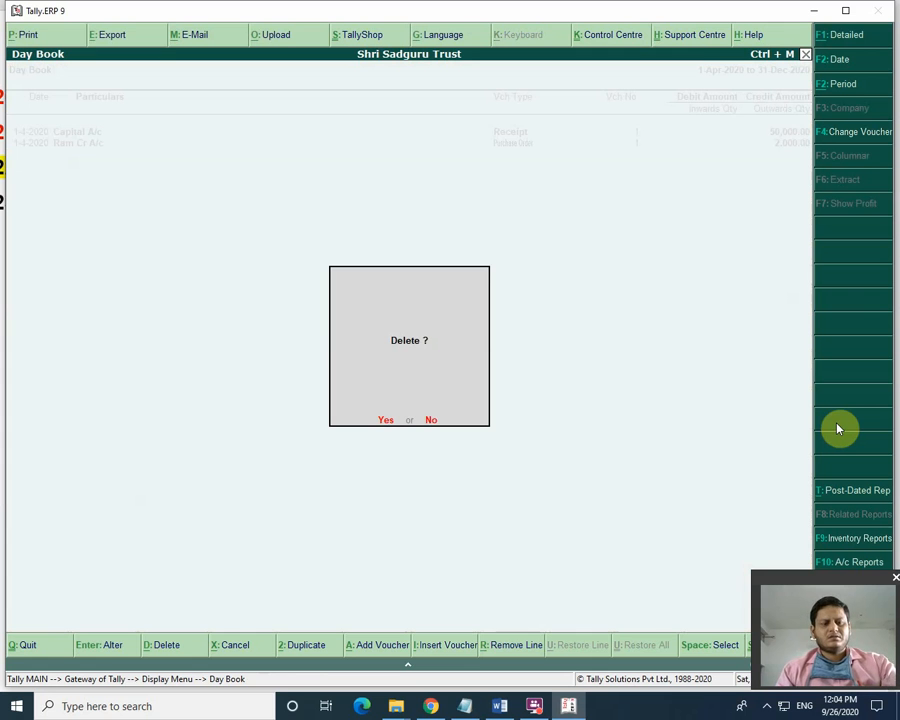
{"action": "key", "text": "y"}
{"action": "key", "text": "Escape"}
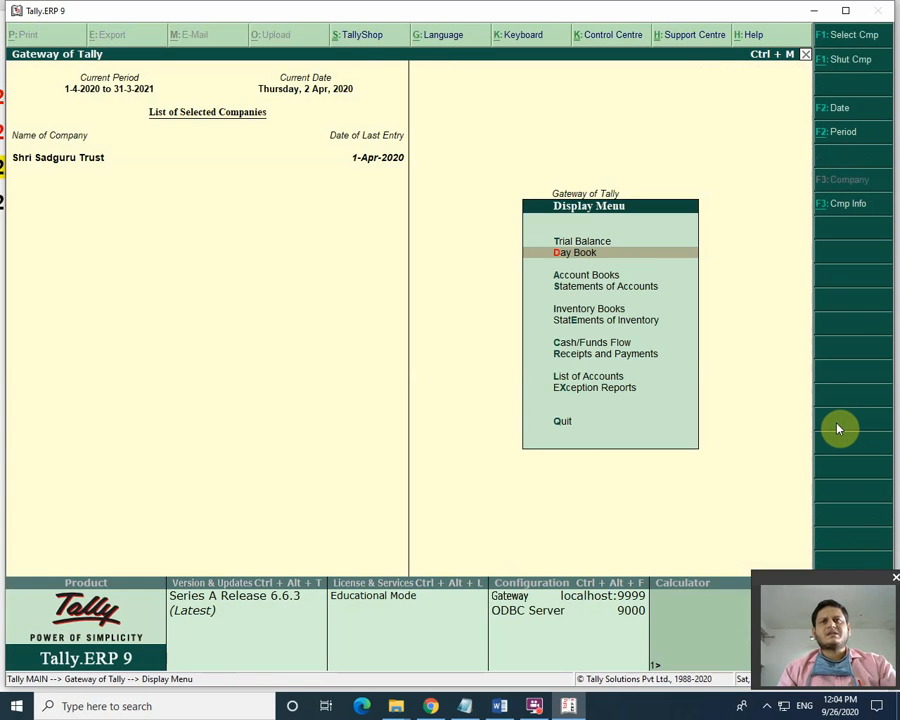
Step: Check the Balance Sheet again after the voucher deletions and return to the Gateway of Tally
{"action": "key", "text": "Escape"}
{"action": "key", "text": "Down"}
{"action": "key", "text": "Up"}
{"action": "key", "text": "Up"}
{"action": "key", "text": "Up"}
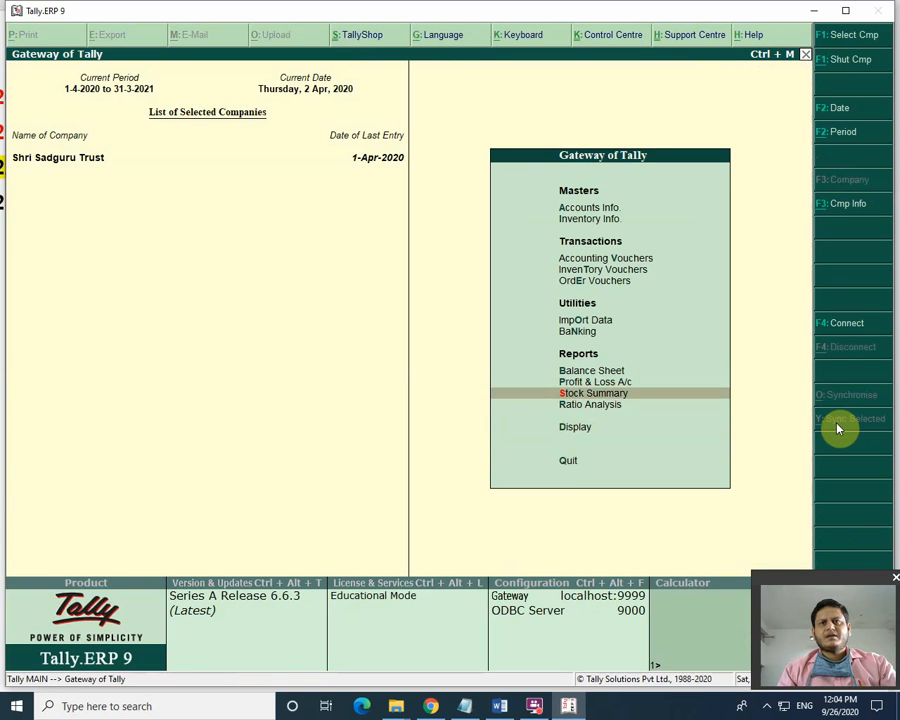
{"action": "key", "text": "Up"}
{"action": "key", "text": "Up"}
{"action": "key", "text": "Return"}
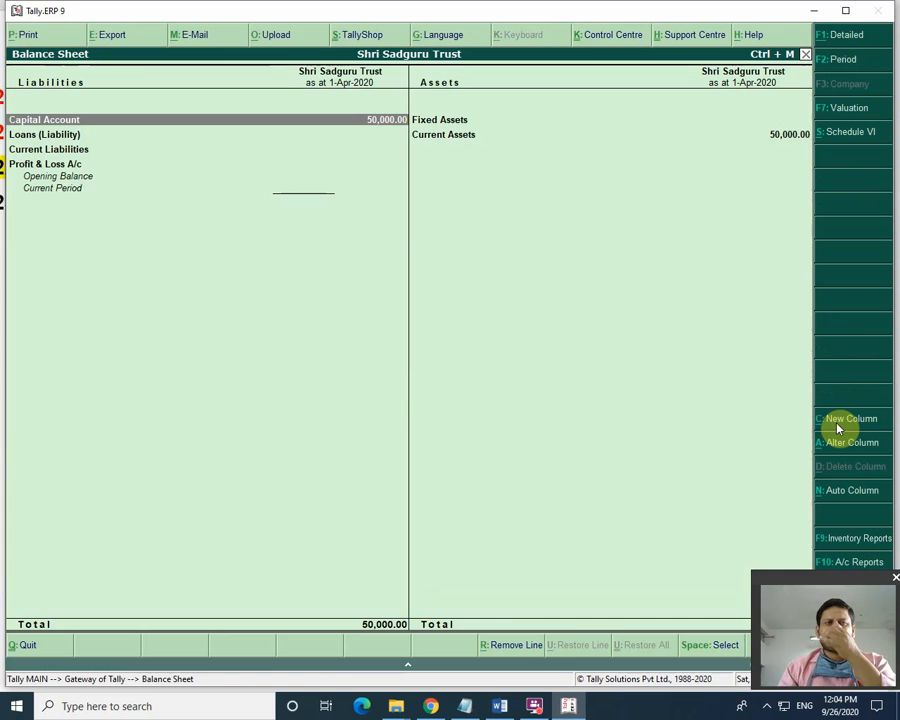
{"action": "key", "text": "Escape"}
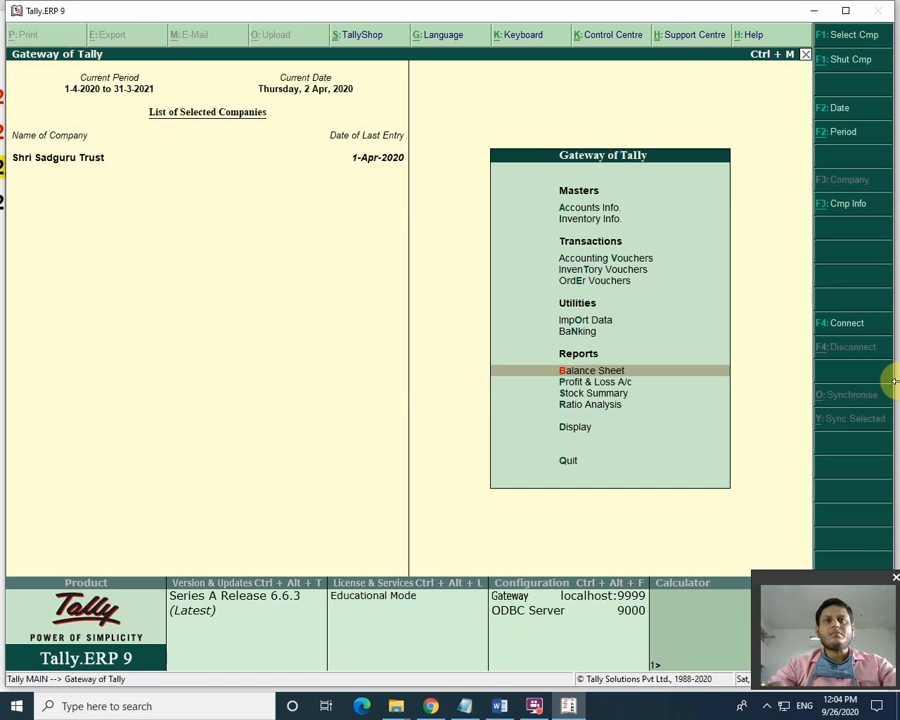
Step: Start a new Sales Order in Order Voucher creation
{"action": "key", "text": "Up"}
{"action": "key", "text": "Up"}
{"action": "key", "text": "Up"}
{"action": "key", "text": "Up"}
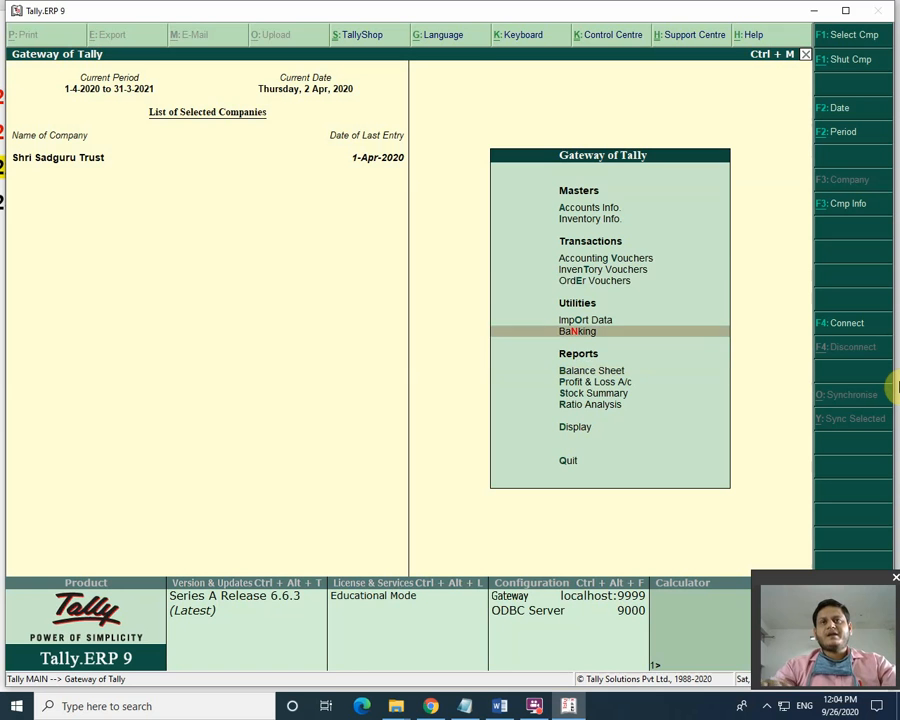
{"action": "key", "text": "Down"}
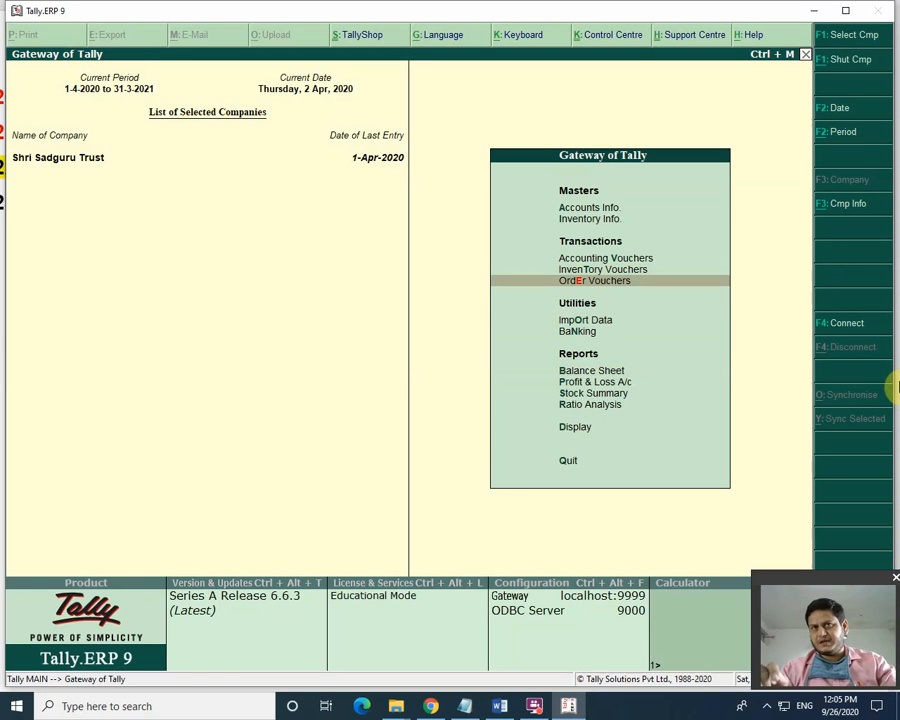
{"action": "key", "text": "Return"}
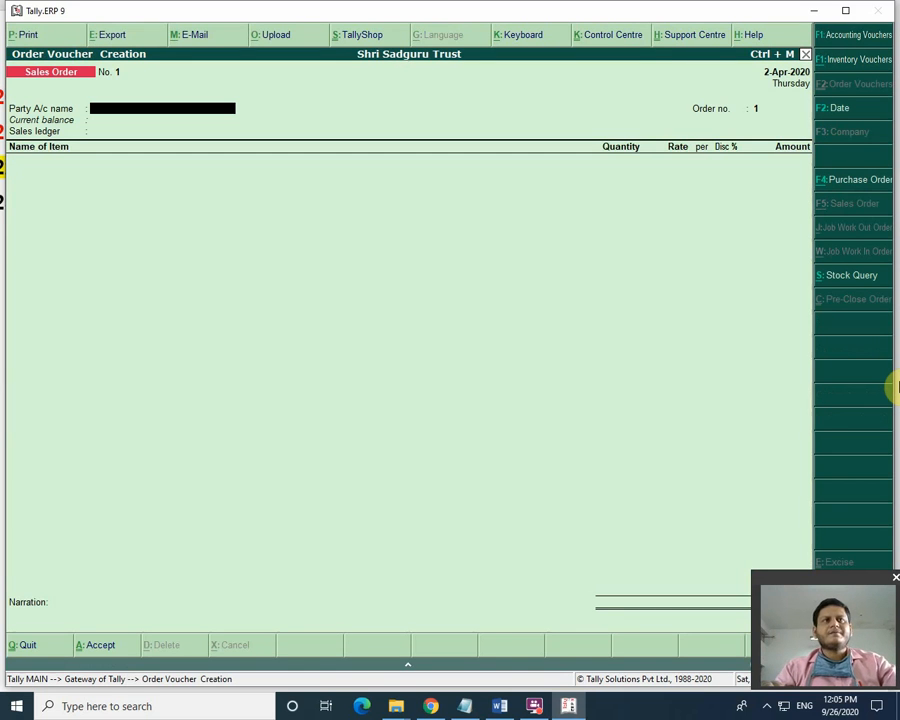
Step: Select the first debtor account in the ledger list as the sales order's party and keep the default buyer details
{"action": "key", "text": "Return"}
{"action": "key", "text": "Down"}
{"action": "key", "text": "Up"}
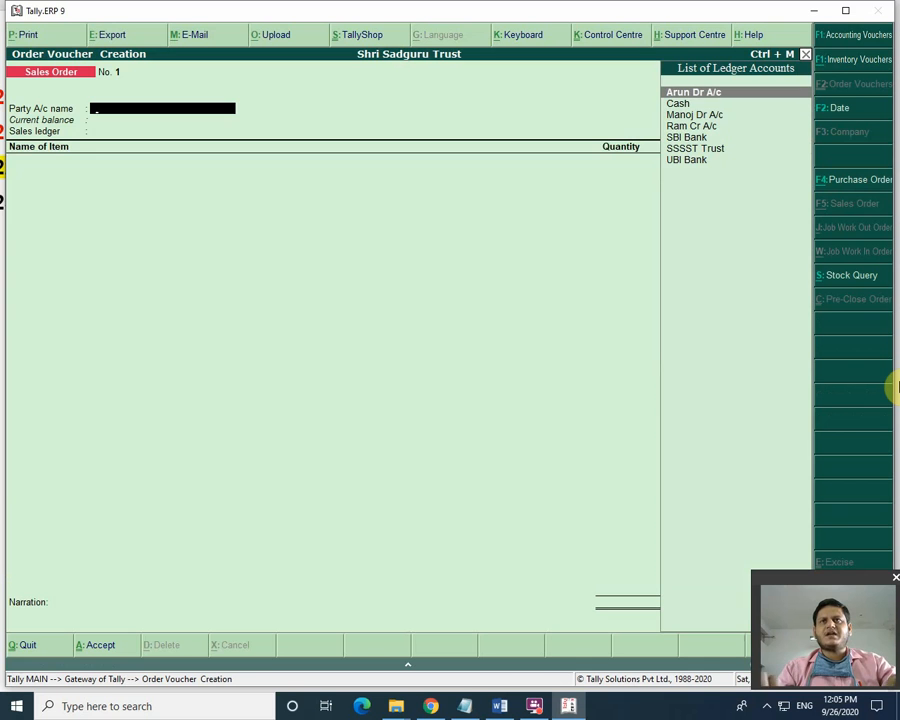
{"action": "key", "text": "Return"}
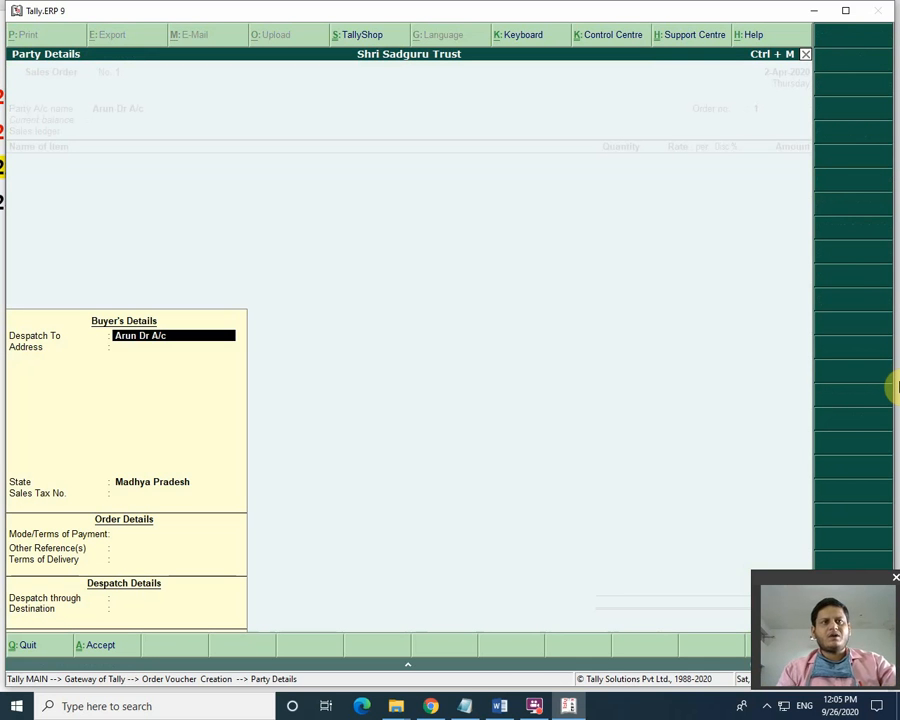
{"action": "key", "text": "Return"}
{"action": "key", "text": "Return"}
{"action": "key", "text": "Return"}
{"action": "key", "text": "Return"}
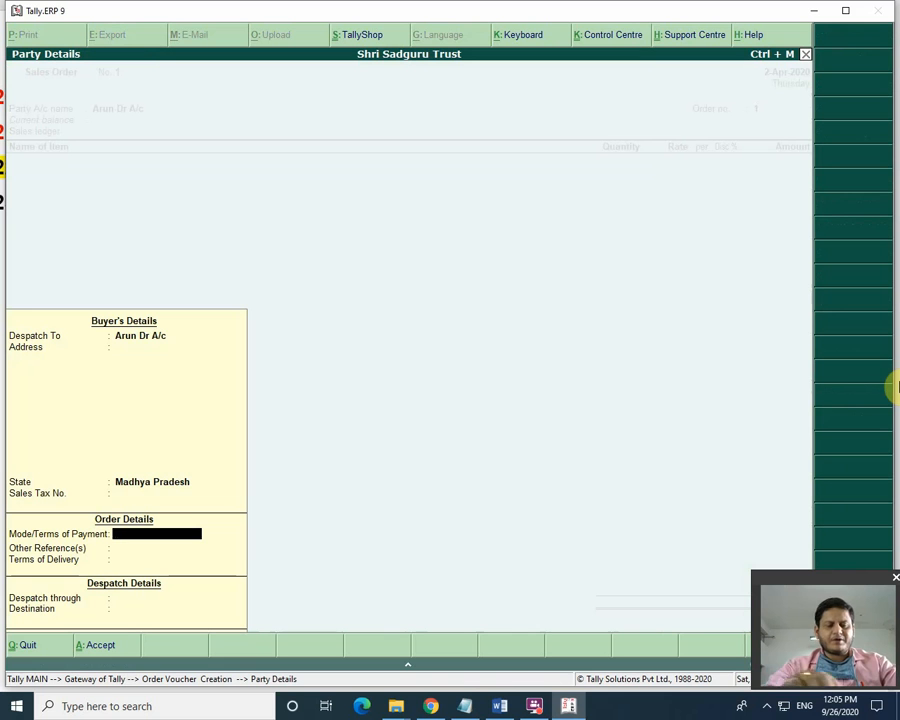
Step: Set the order's mode/terms of payment to Cash and leave the other references blank
{"action": "type", "text": "Cassh"}
{"action": "key", "text": "Return"}
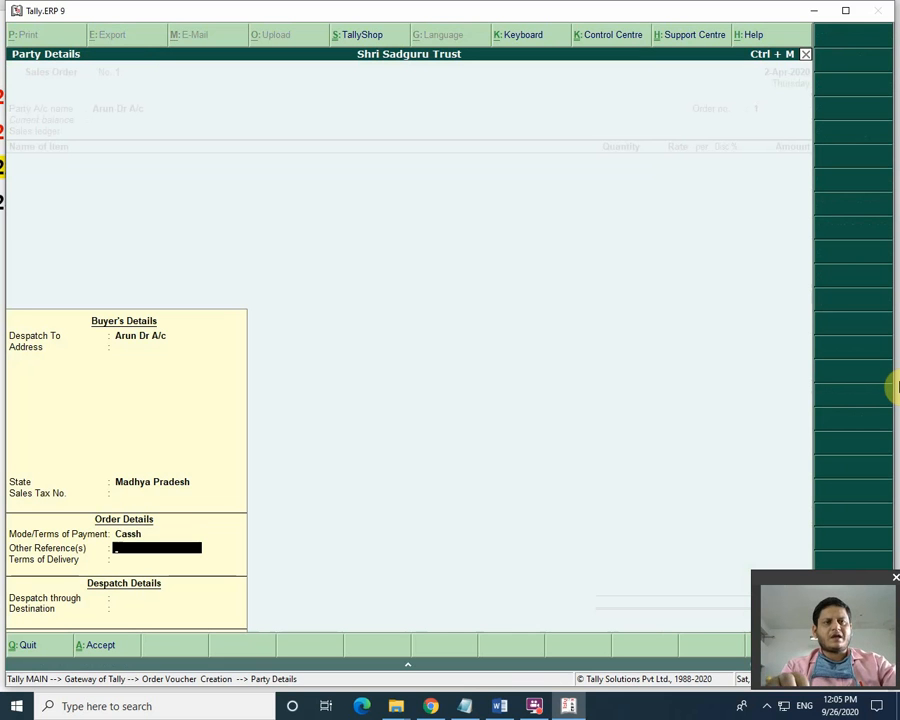
{"action": "key", "text": "BackSpace"}
{"action": "type", "text": "Ca"}
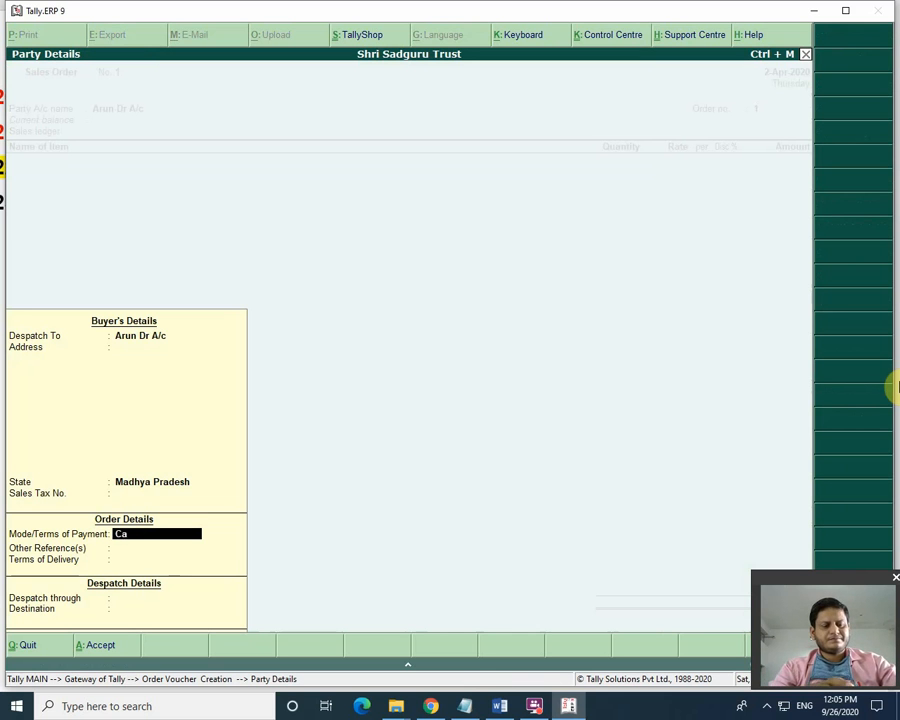
{"action": "type", "text": "sh"}
{"action": "key", "text": "Return"}
{"action": "key", "text": "Return"}
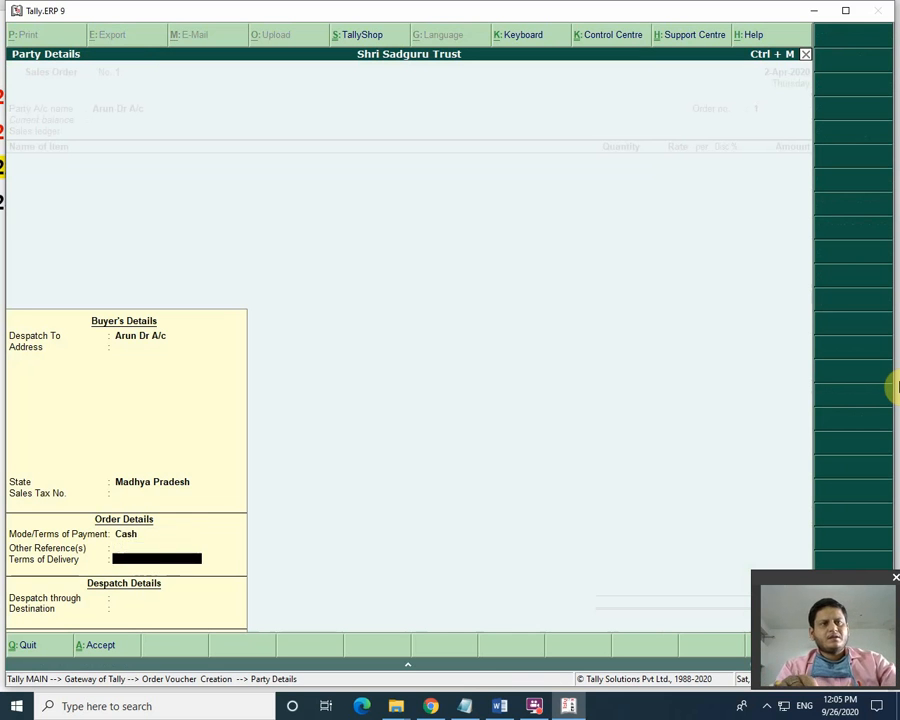
Step: Leave the delivery terms and despatch method blank, enter Karwi as the destination and accept the party details
{"action": "key", "text": "Return"}
{"action": "key", "text": "Return"}
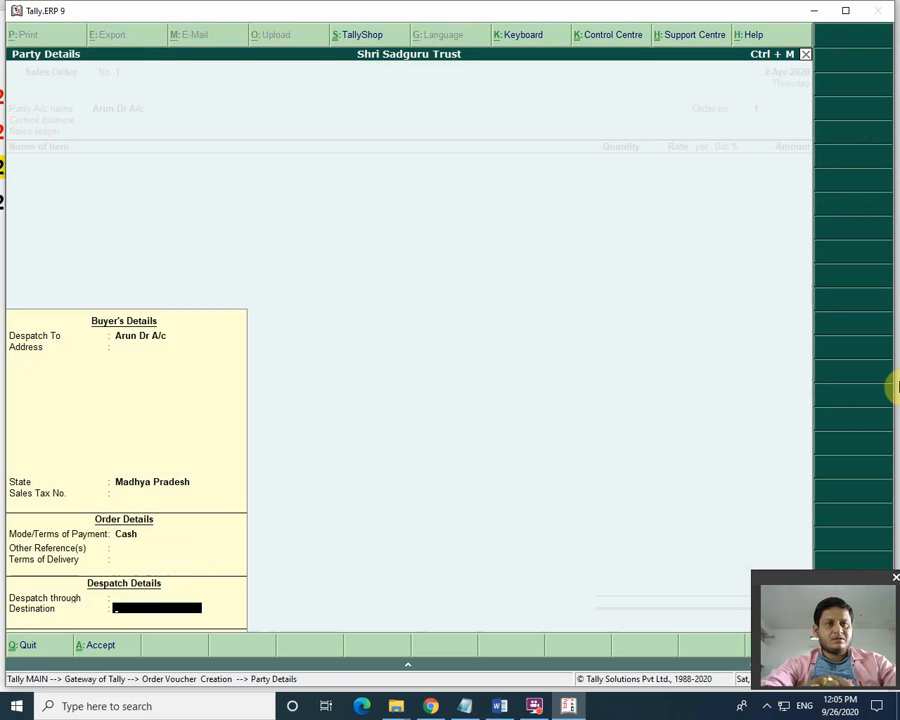
{"action": "type", "text": "Ka"}
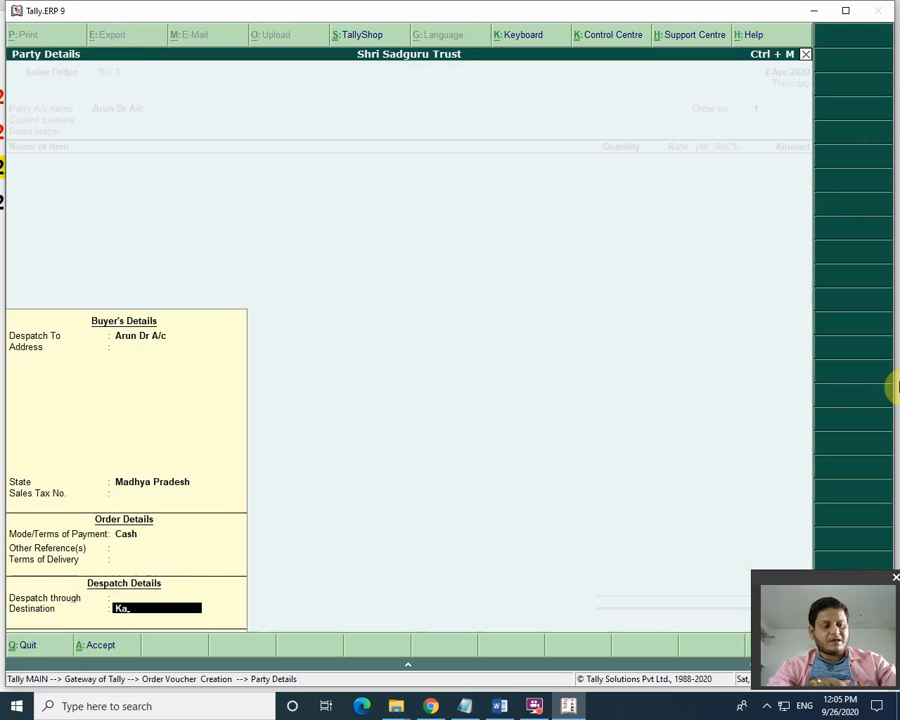
{"action": "type", "text": "rw"}
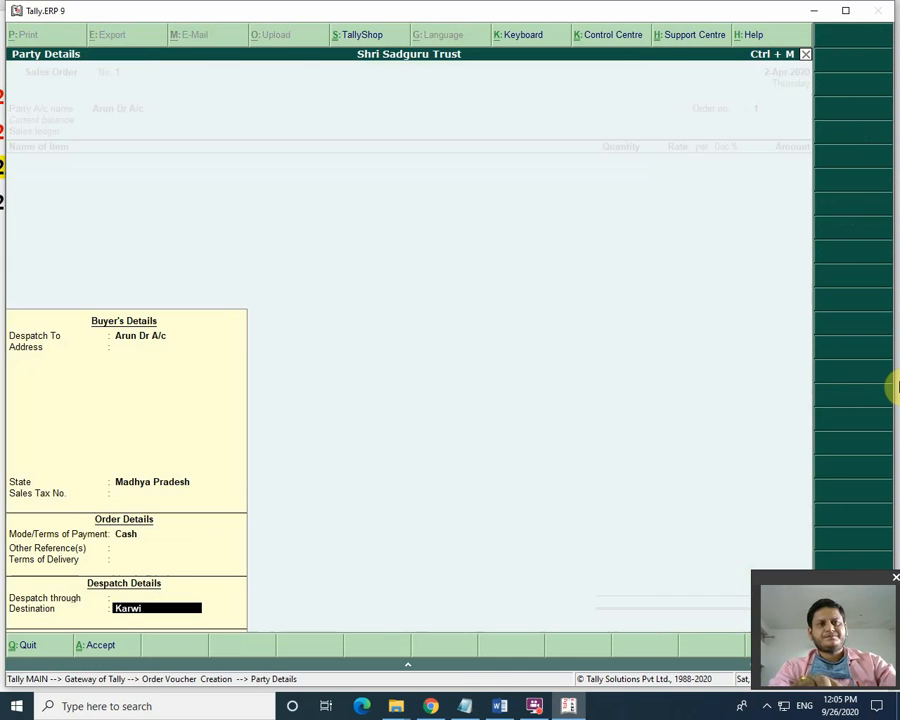
{"action": "type", "text": "i"}
{"action": "key", "text": "Return"}
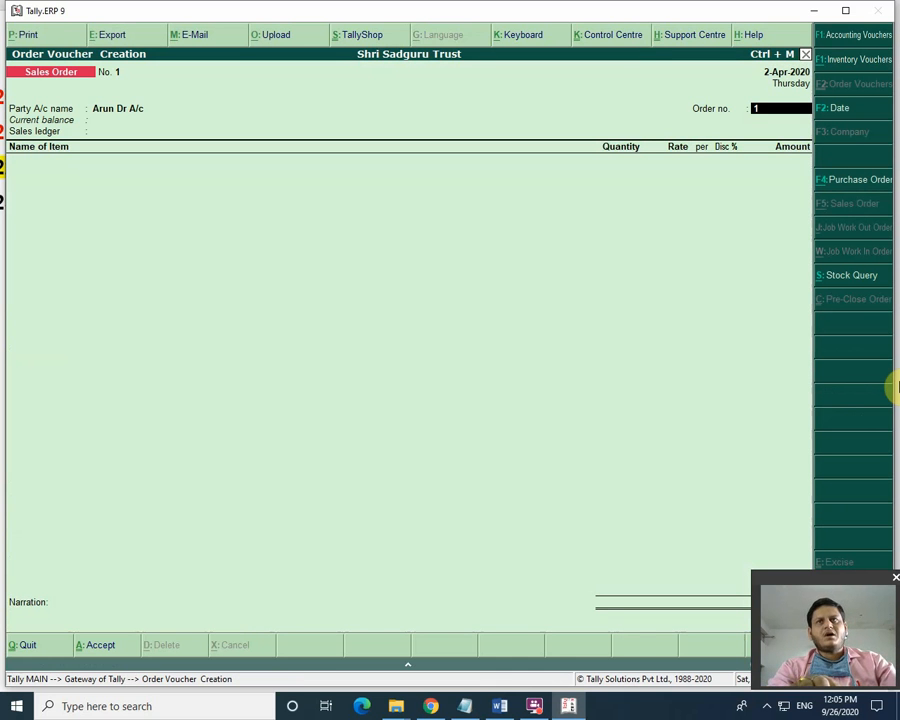
Step: Keep order number 1, choose Sales A/c as the sales ledger and add Rice 25 Kg Bag as the item
{"action": "key", "text": "Return"}
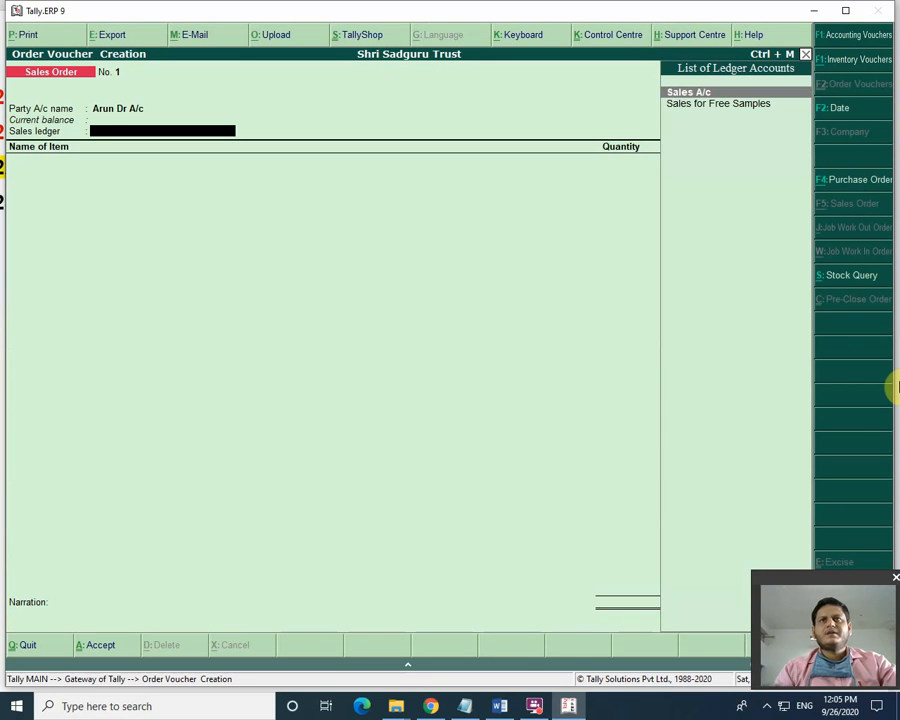
{"action": "key", "text": "Return"}
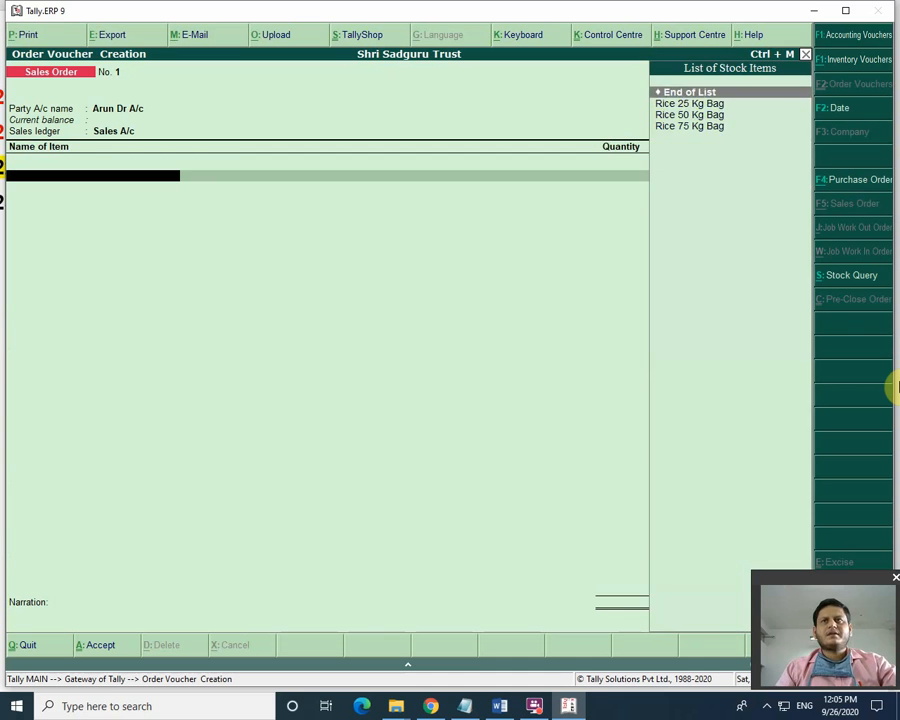
{"action": "key", "text": "Down"}
{"action": "key", "text": "Return"}
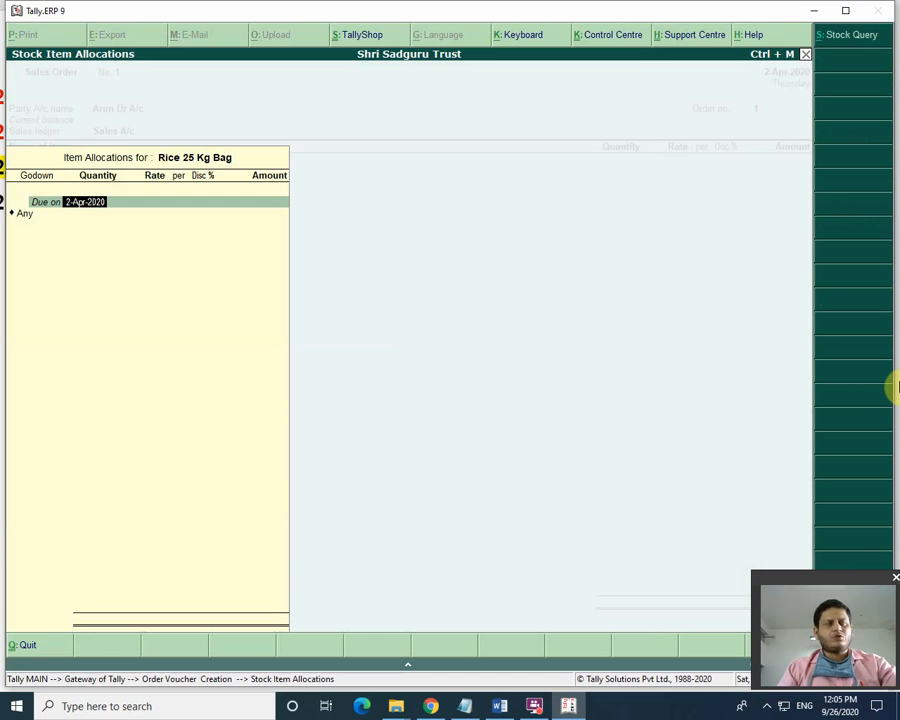
{"action": "key", "text": "Return"}
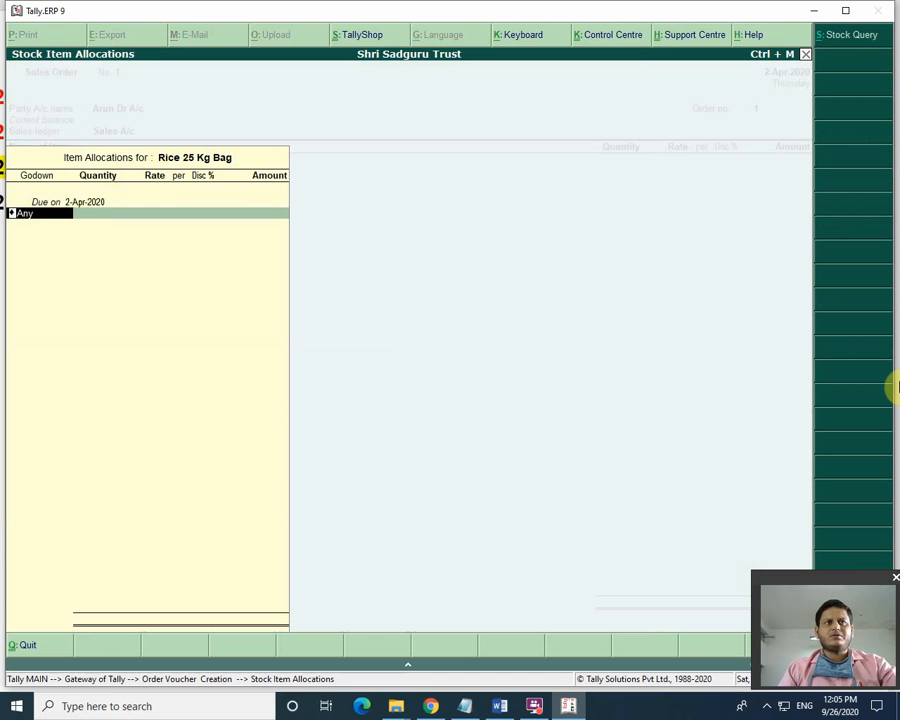
{"action": "key", "text": "BackSpace"}
{"action": "key", "text": "Down"}
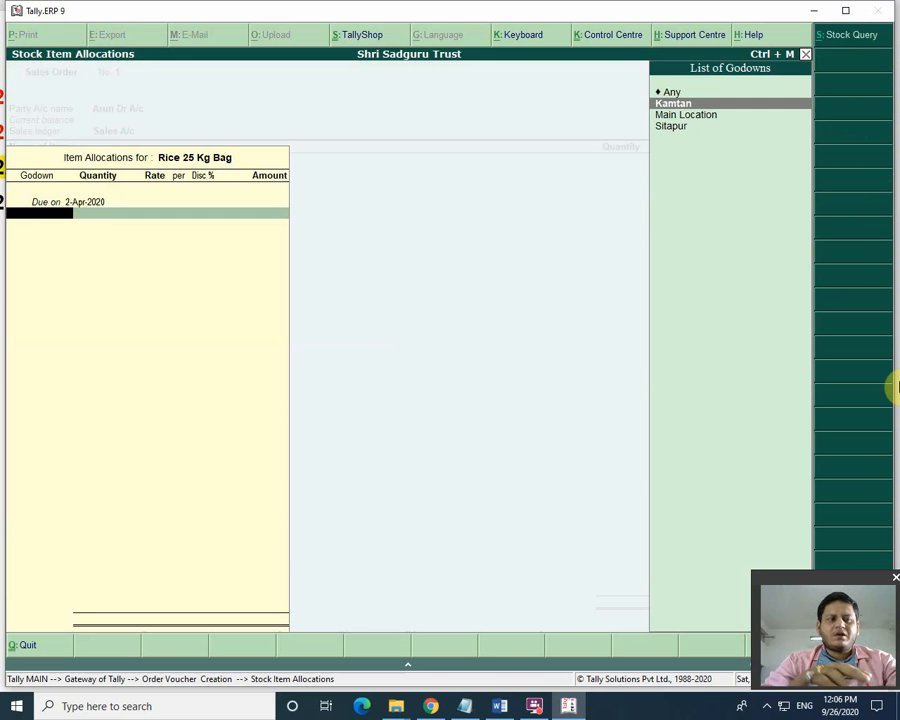
{"action": "key", "text": "Escape"}
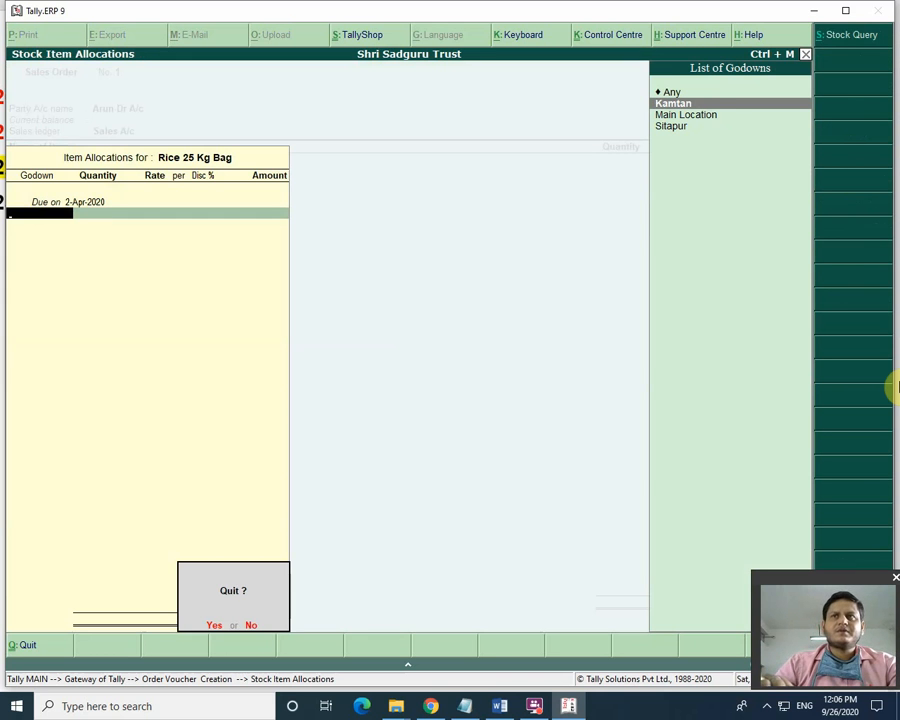
{"action": "key", "text": "y"}
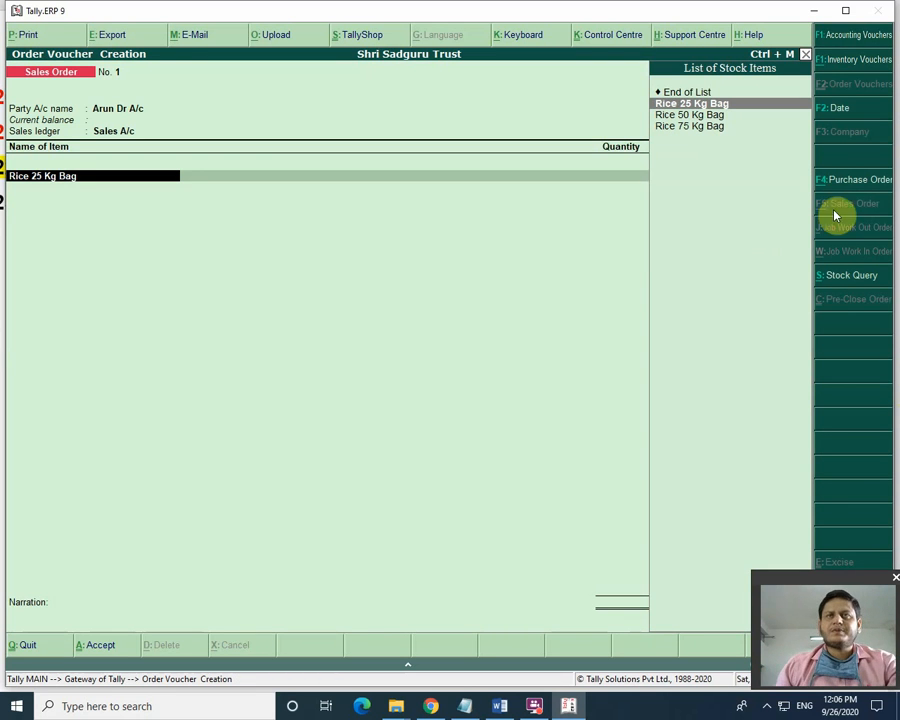
Step: Switch the voucher to a Purchase Order and select the creditor account as its party
{"action": "left_click", "coordinate": [856, 184]}
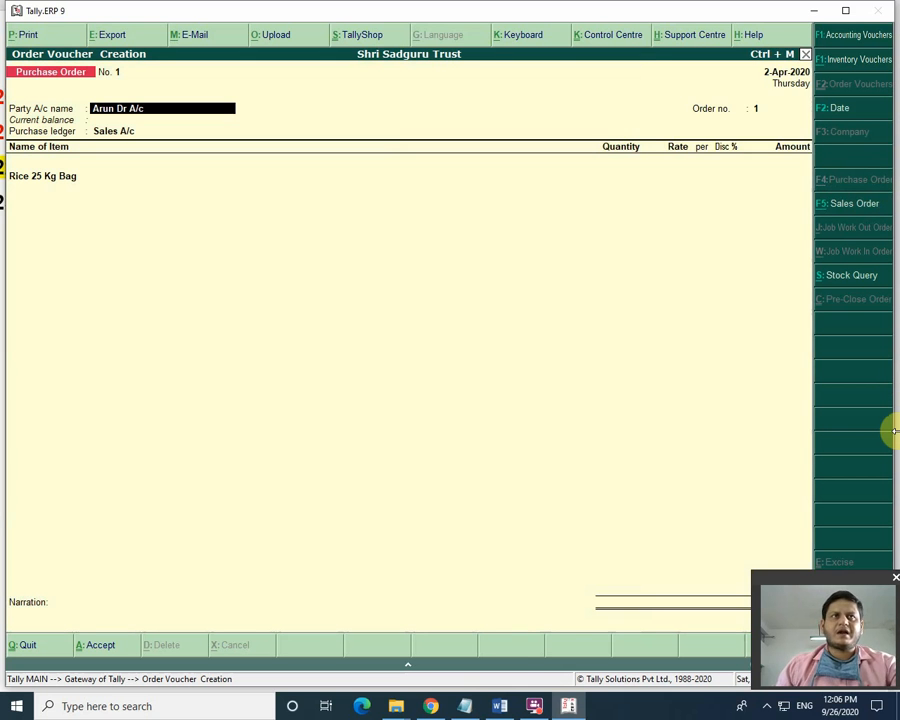
{"action": "key", "text": "Down"}
{"action": "key", "text": "Down"}
{"action": "key", "text": "Down"}
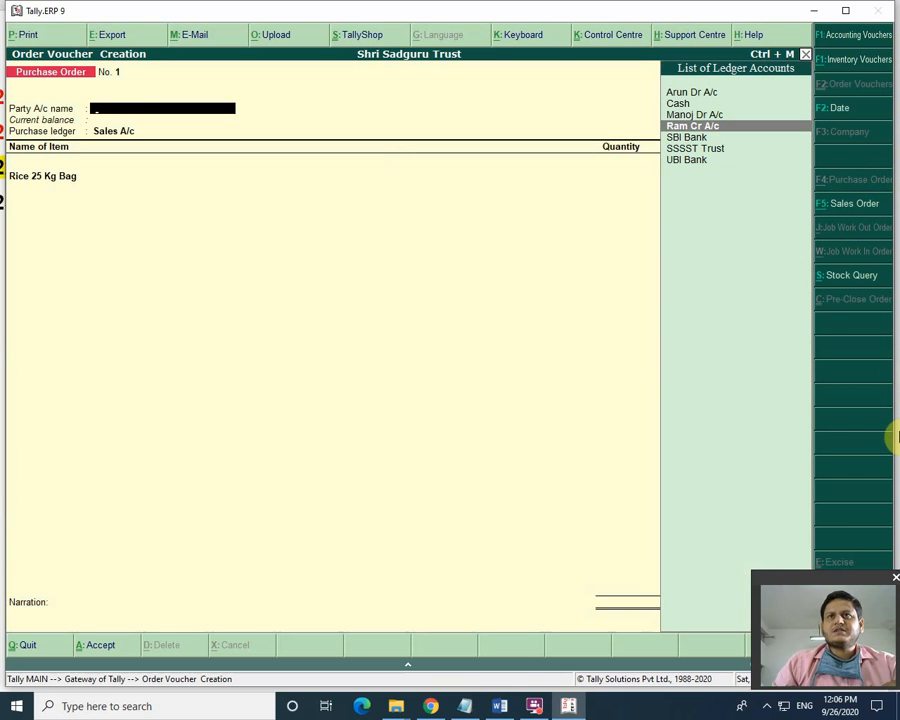
{"action": "key", "text": "Return"}
{"action": "key", "text": "Return"}
{"action": "key", "text": "Return"}
{"action": "key", "text": "Return"}
{"action": "key", "text": "Return"}
{"action": "key", "text": "Return"}
{"action": "key", "text": "Return"}
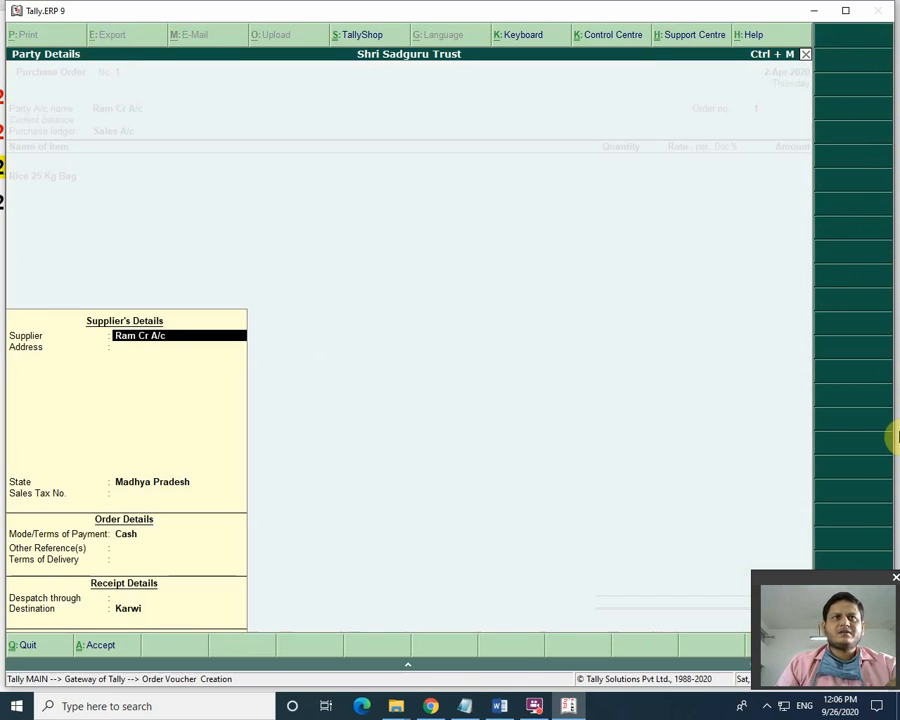
Step: Set the receipt destination to Chitrakoot, accept the supplier details and keep the order number
{"action": "key", "text": "Return"}
{"action": "key", "text": "Return"}
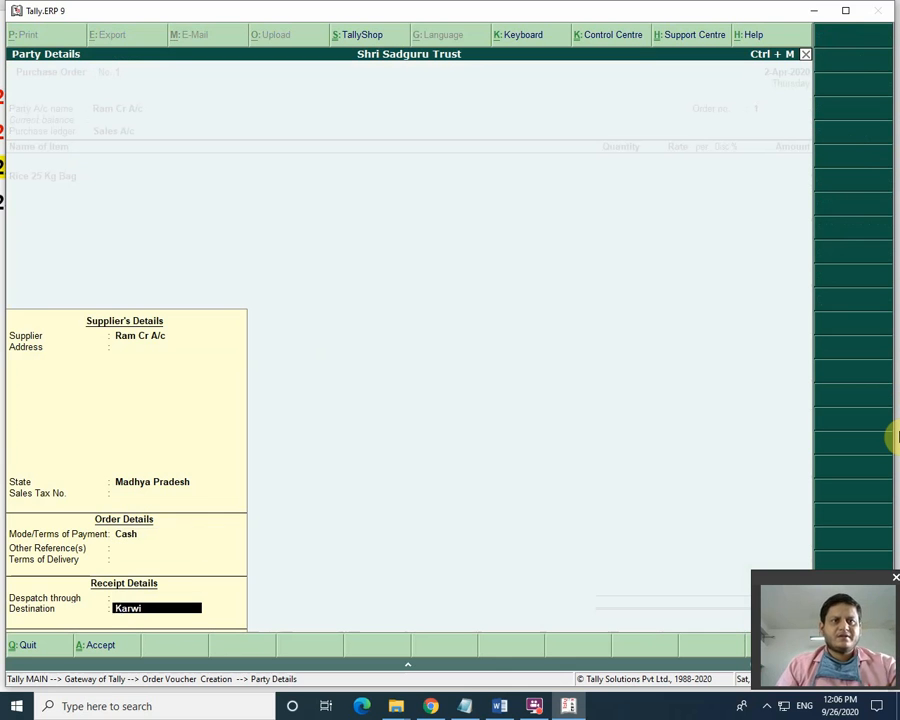
{"action": "type", "text": "Chitrakoot"}
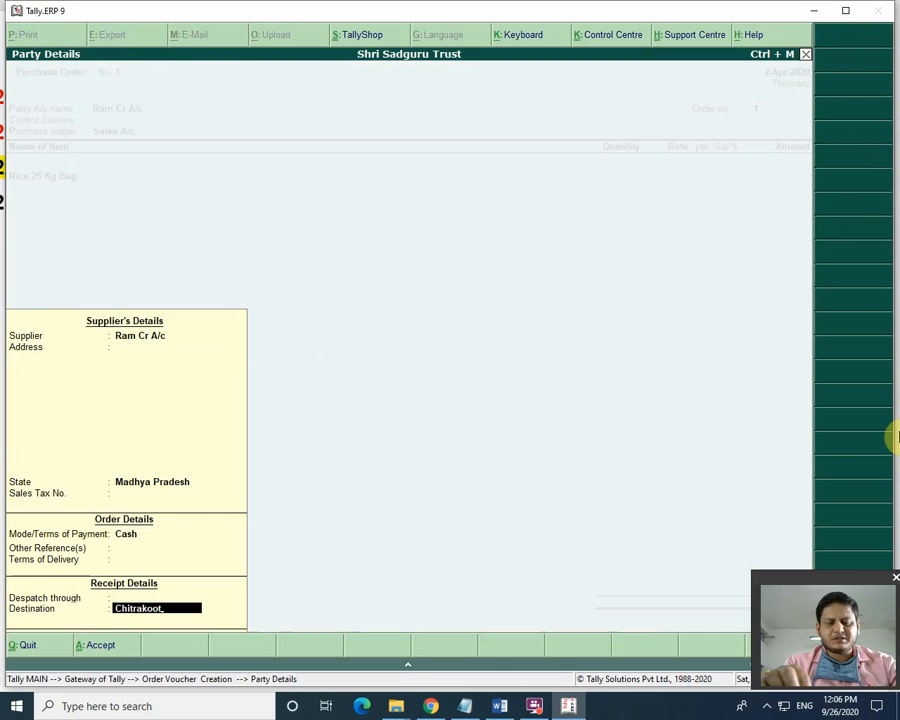
{"action": "key", "text": "Return"}
{"action": "key", "text": "Return"}
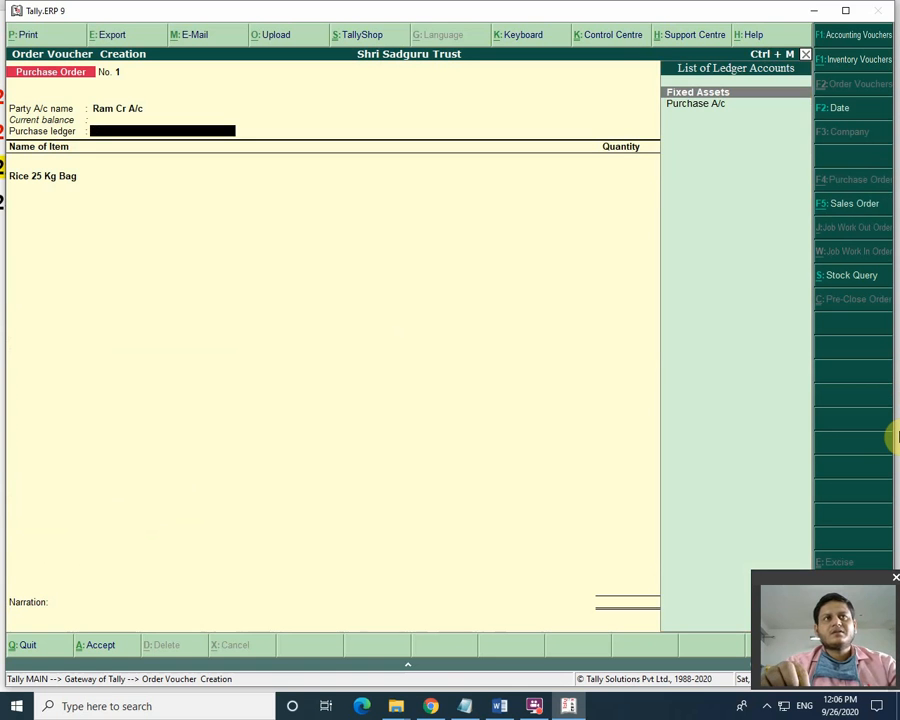
Step: Choose Purchase A/c as the purchase ledger and open the item allocations for Rice 25 Kg Bag
{"action": "key", "text": "Down"}
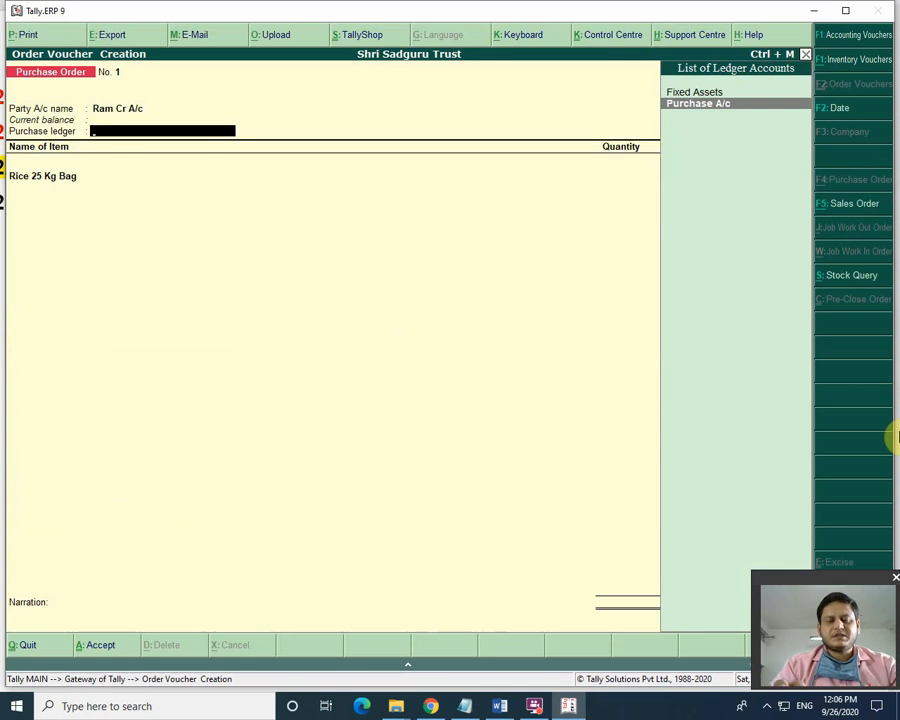
{"action": "key", "text": "Return"}
{"action": "key", "text": "Return"}
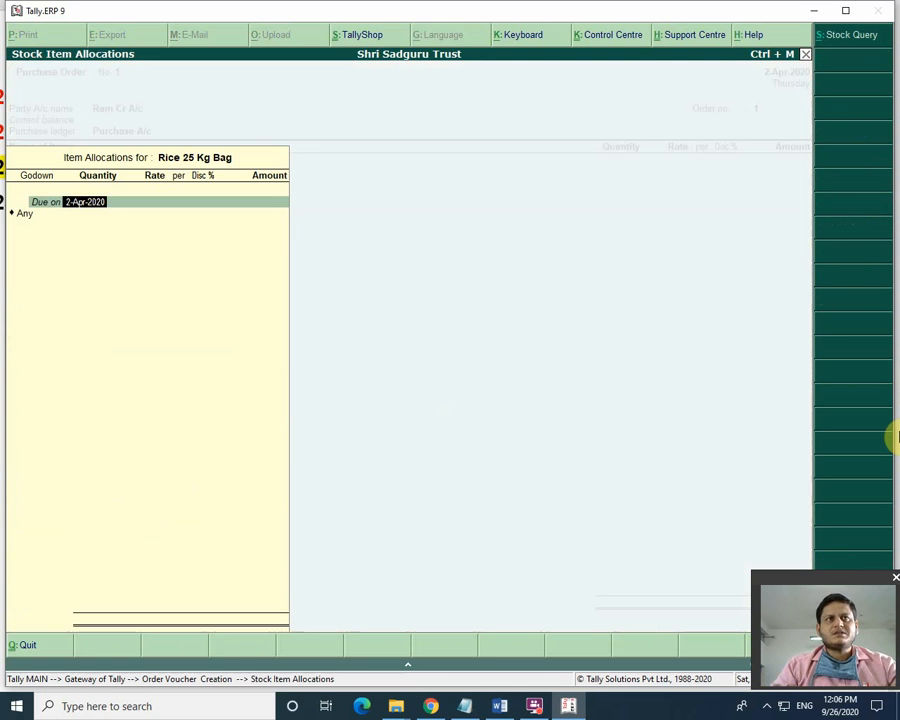
Step: Allocate 10 bags of Rice 25 Kg Bag to the Kamtan godown at a rate of 100, due on 2-Apr-2020
{"action": "key", "text": "Return"}
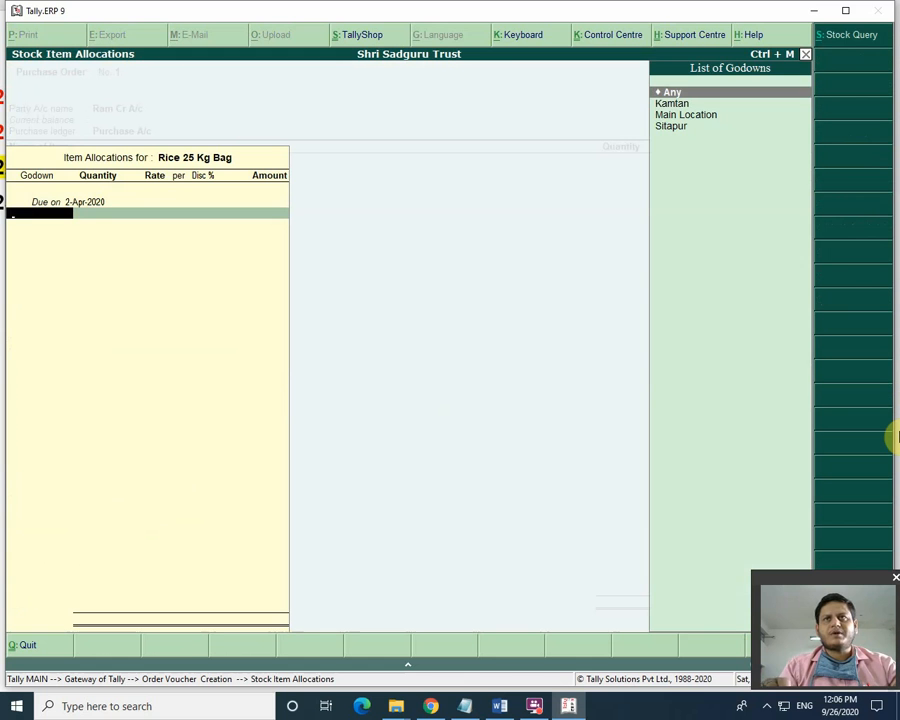
{"action": "key", "text": "Down"}
{"action": "key", "text": "Return"}
{"action": "type", "text": "10"}
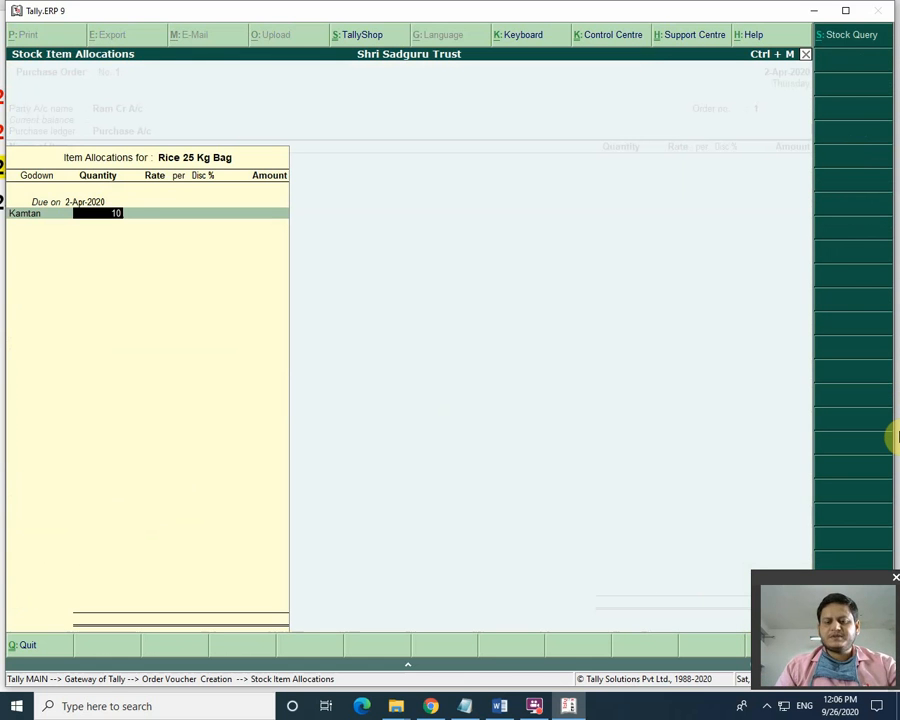
{"action": "key", "text": "Return"}
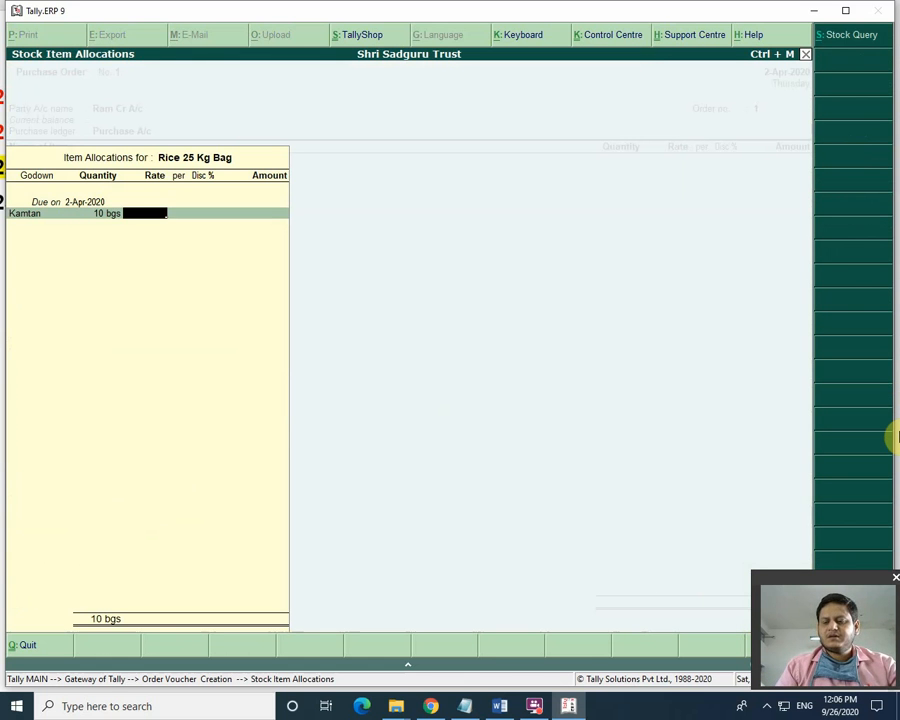
{"action": "type", "text": "100"}
{"action": "key", "text": "Return"}
{"action": "key", "text": "Return"}
{"action": "key", "text": "Return"}
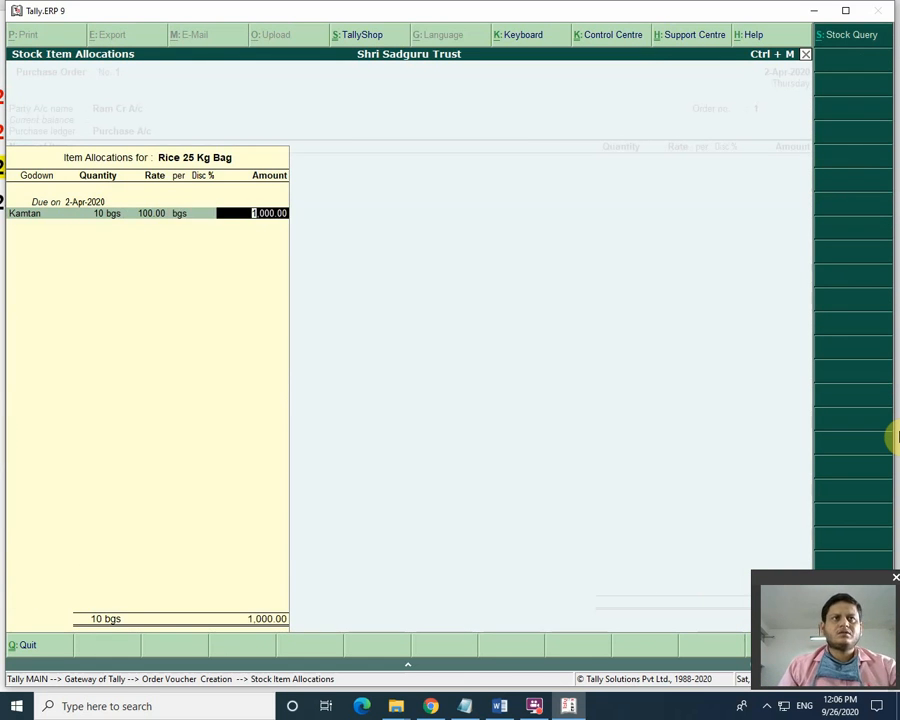
{"action": "key", "text": "Return"}
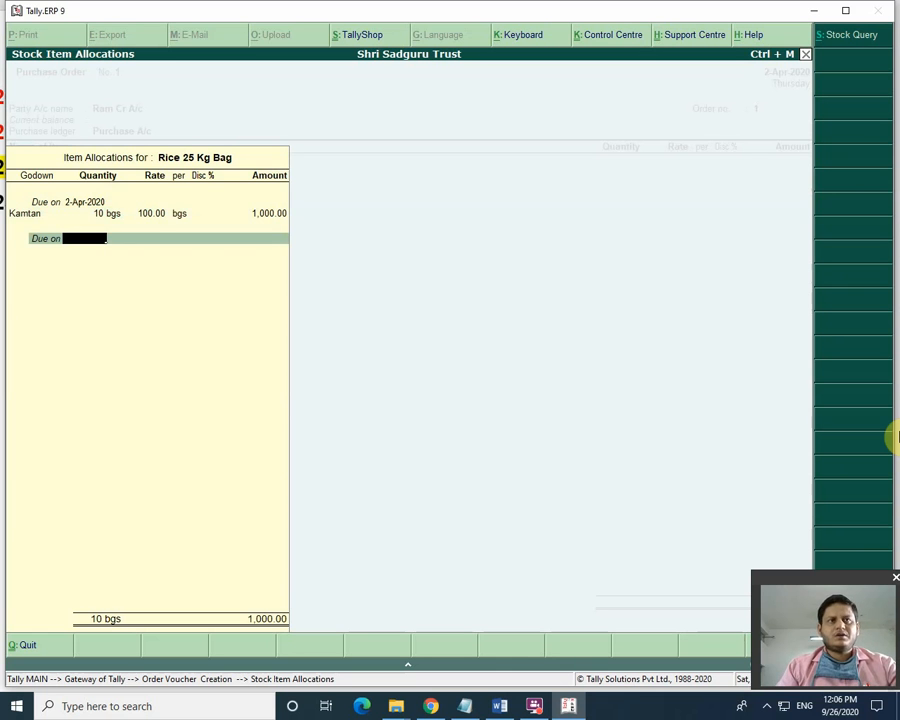
Step: Set the due date of the second Rice 25 Kg Bag allocation to 2-Apr-2020
{"action": "type", "text": "2"}
{"action": "key", "text": "Return"}
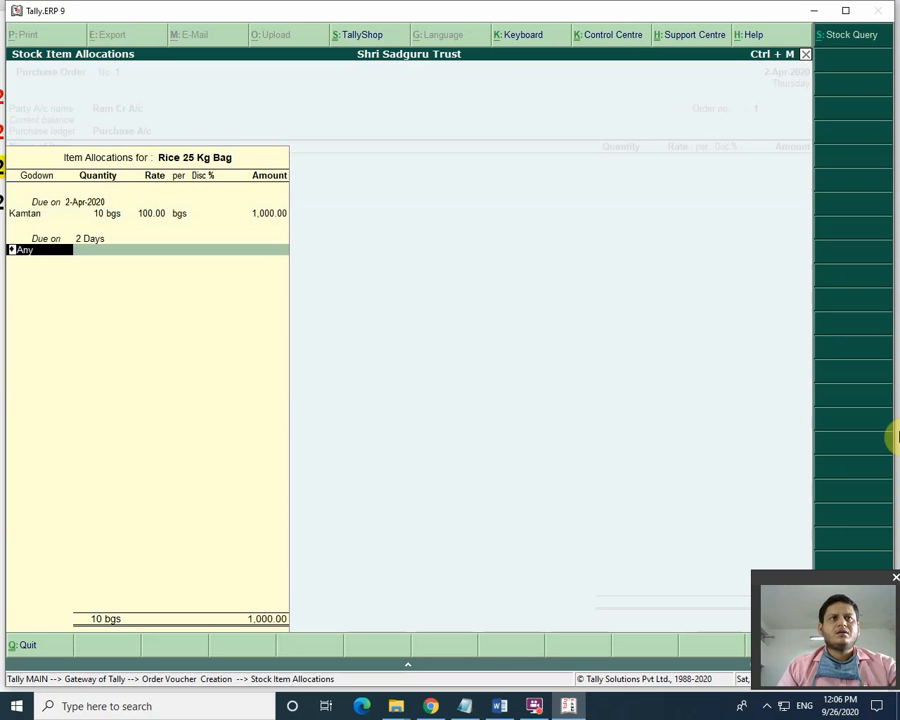
{"action": "key", "text": "BackSpace"}
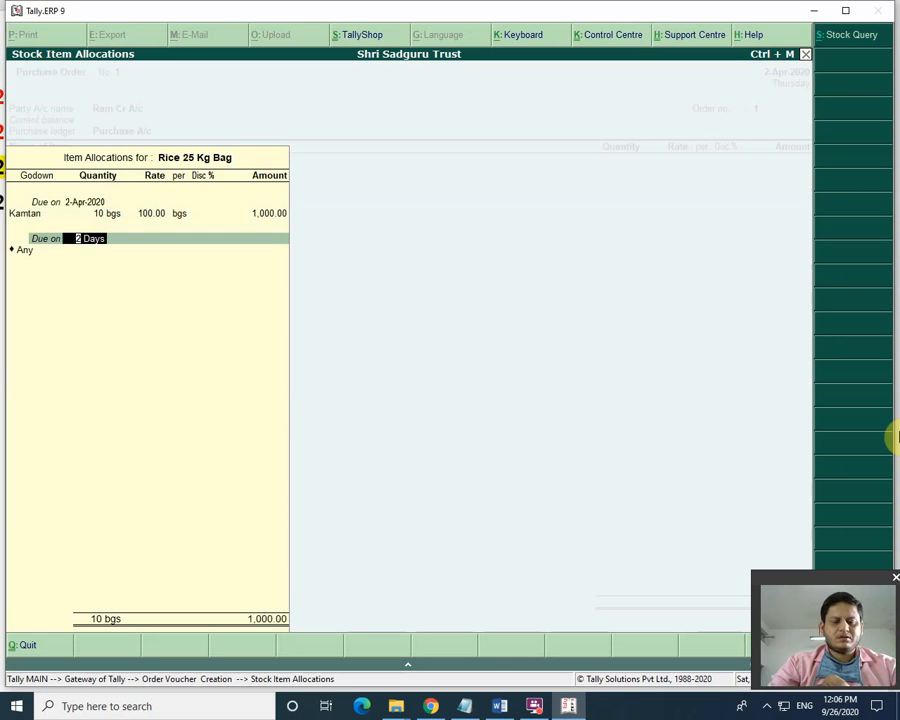
{"action": "type", "text": "2-apr"}
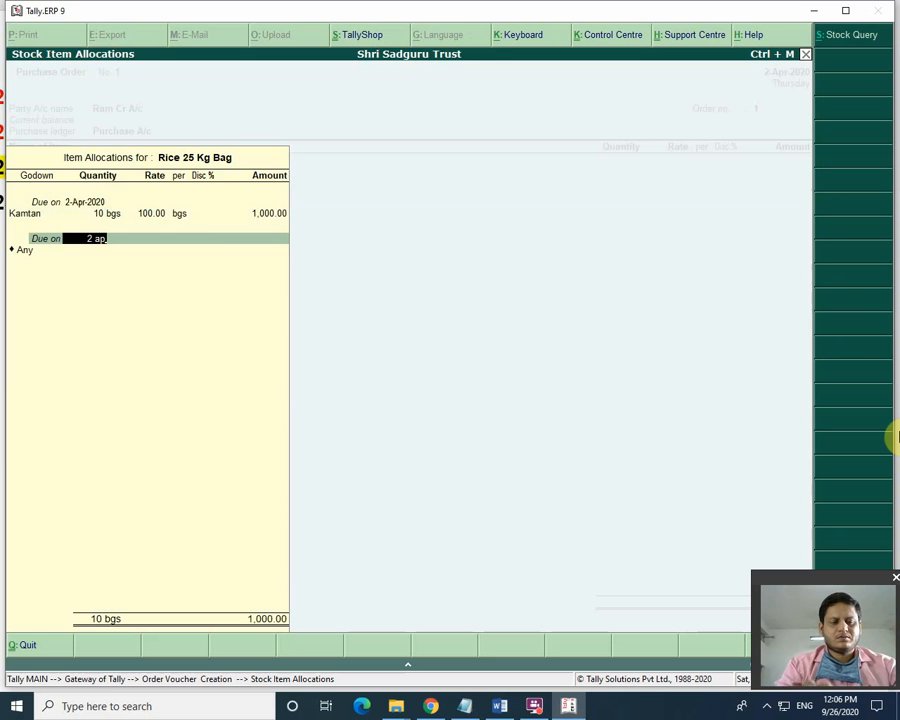
{"action": "key", "text": "Return"}
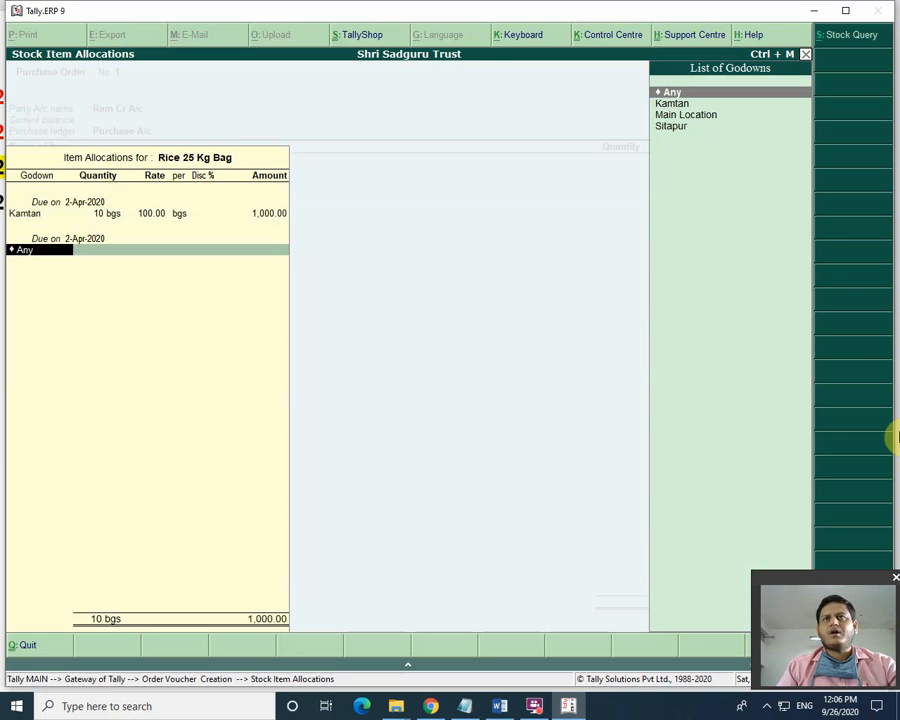
Step: Allocate 10 bags to the Main Location godown at a rate of 100 and finish the item's allocations
{"action": "key", "text": "Up"}
{"action": "key", "text": "Up"}
{"action": "key", "text": "Return"}
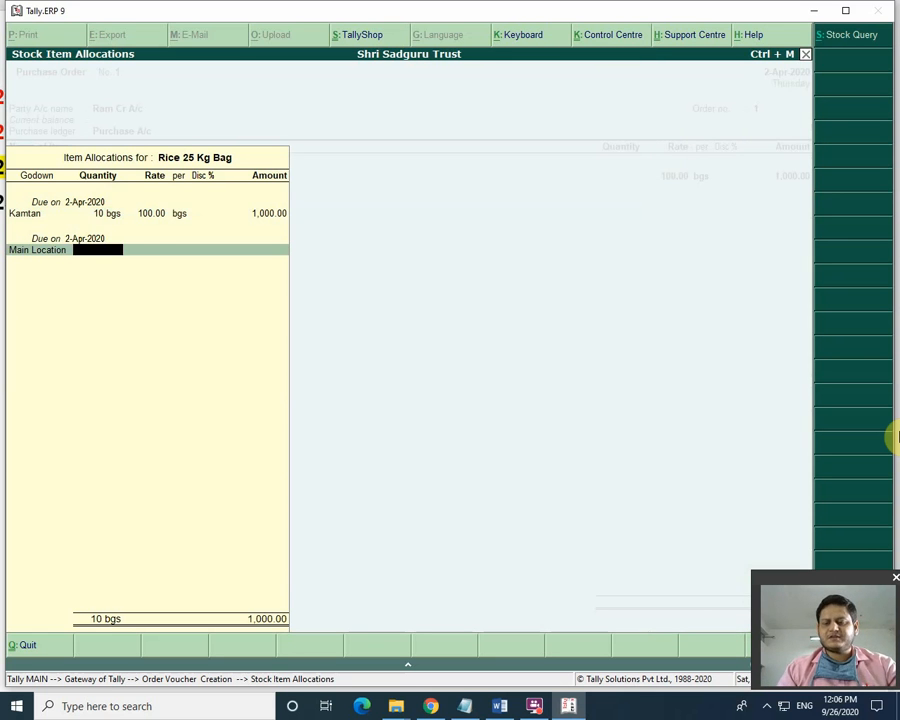
{"action": "type", "text": "10"}
{"action": "key", "text": "Return"}
{"action": "key", "text": "Return"}
{"action": "key", "text": "Return"}
{"action": "key", "text": "Return"}
{"action": "key", "text": "Return"}
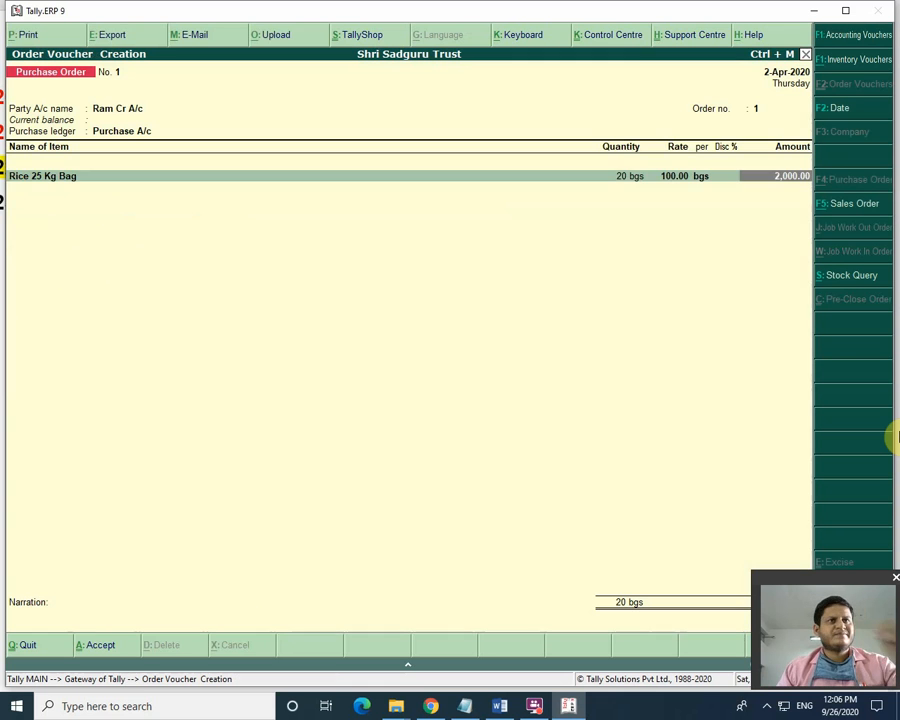
Step: End the item list, leave the narration blank and save the purchase order
{"action": "key", "text": "Return"}
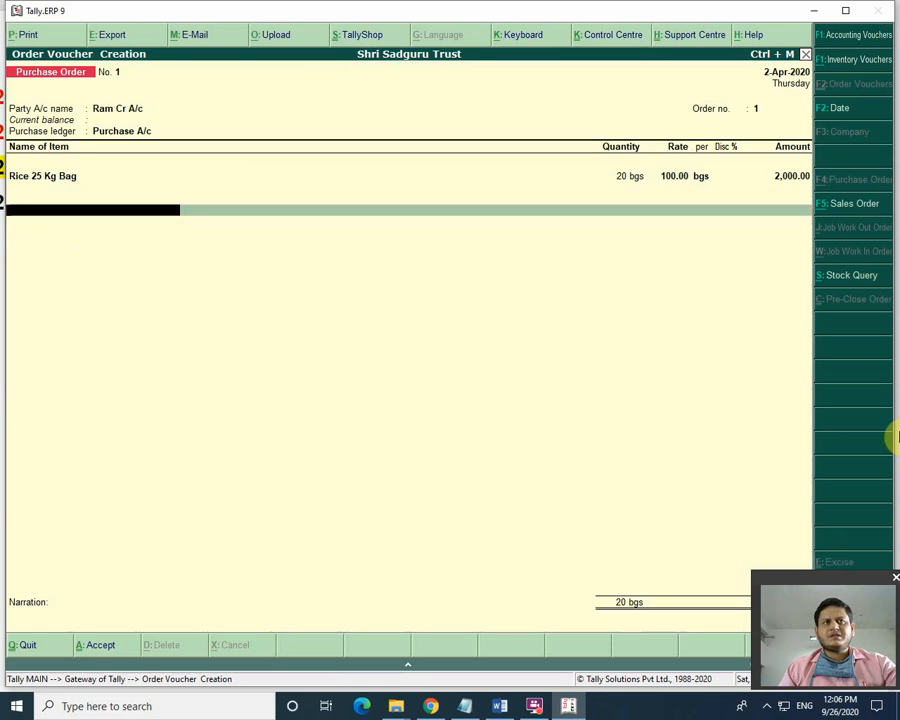
{"action": "key", "text": "Return"}
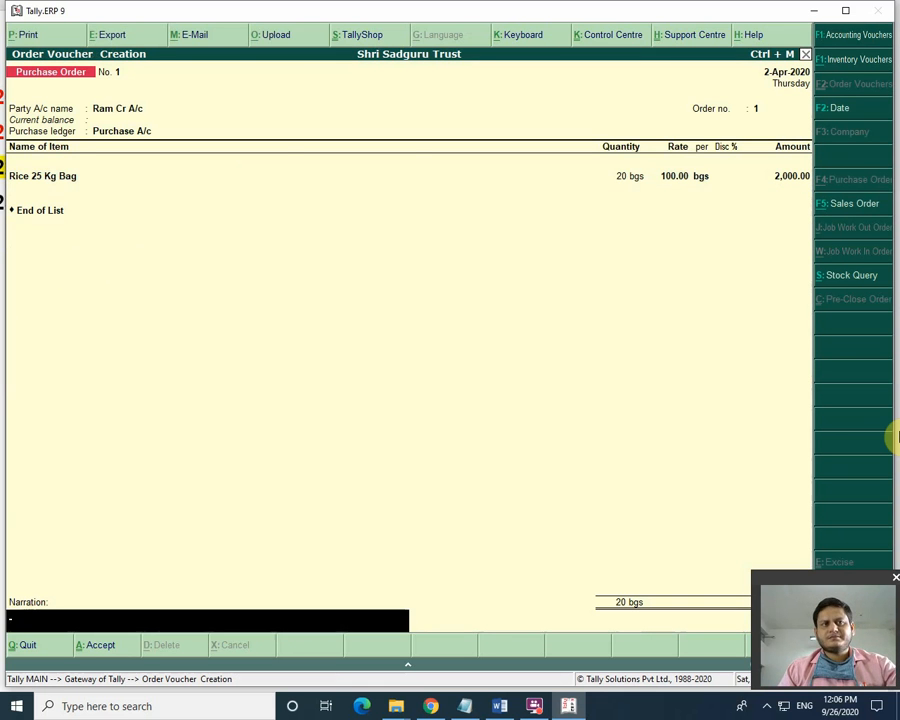
{"action": "key", "text": "Return"}
{"action": "key", "text": "Return"}
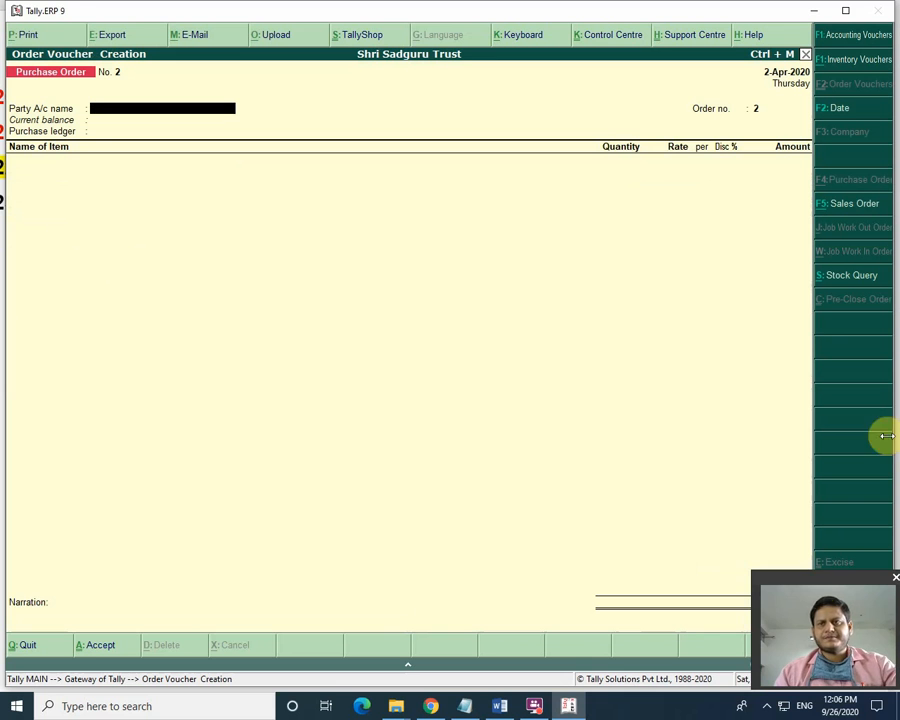
Step: Leave order voucher entry and start a new Purchase accounting voucher
{"action": "left_click_drag", "start_coordinate": [820, 578], "coordinate": [86, 556]}
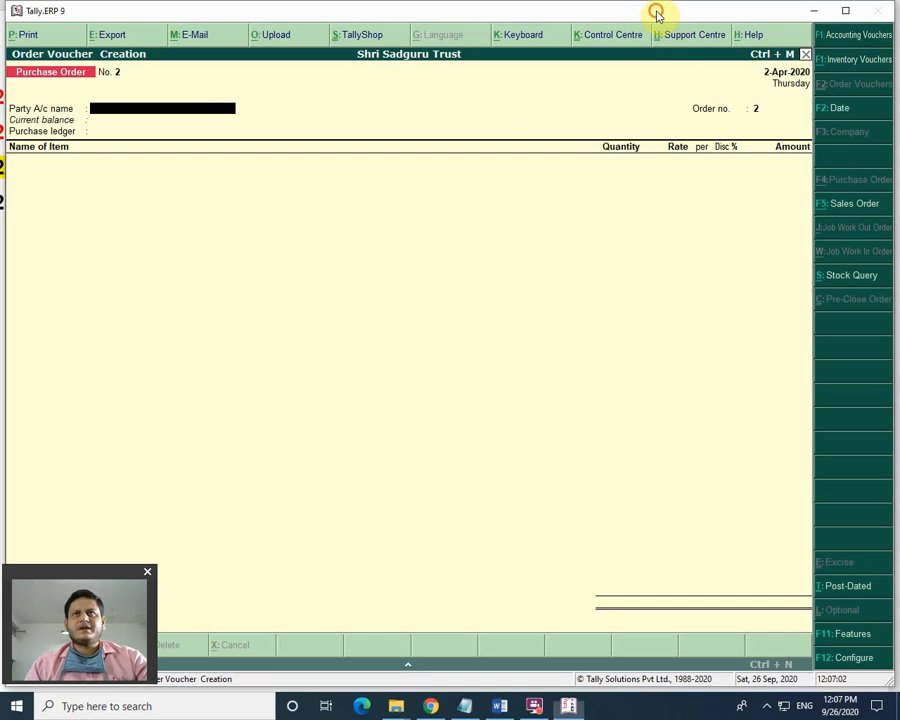
{"action": "key", "text": "Escape"}
{"action": "key", "text": "y"}
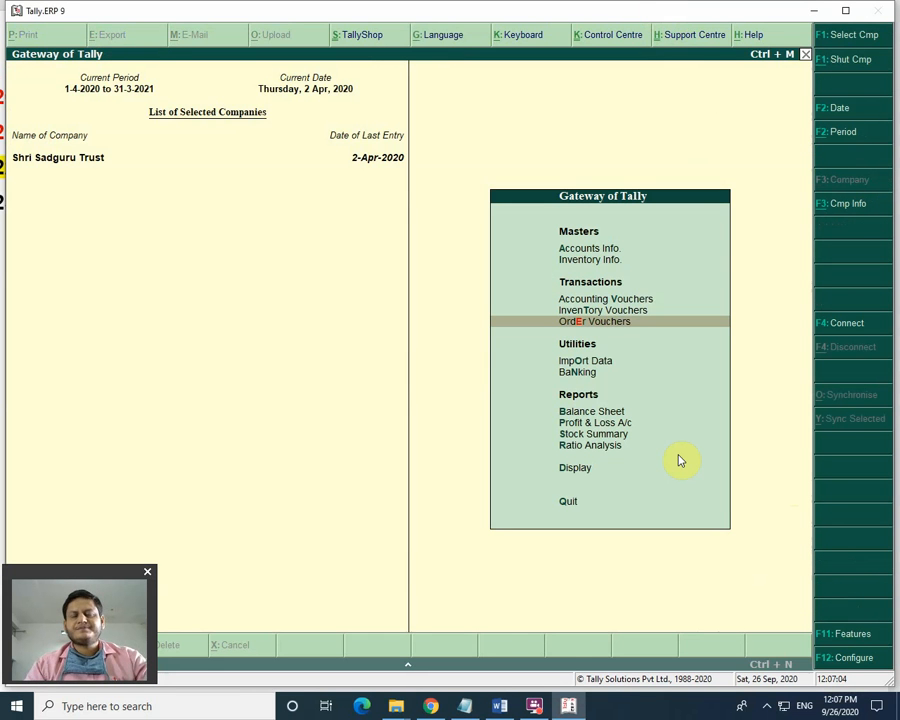
{"action": "key", "text": "Up"}
{"action": "key", "text": "Up"}
{"action": "key", "text": "Return"}
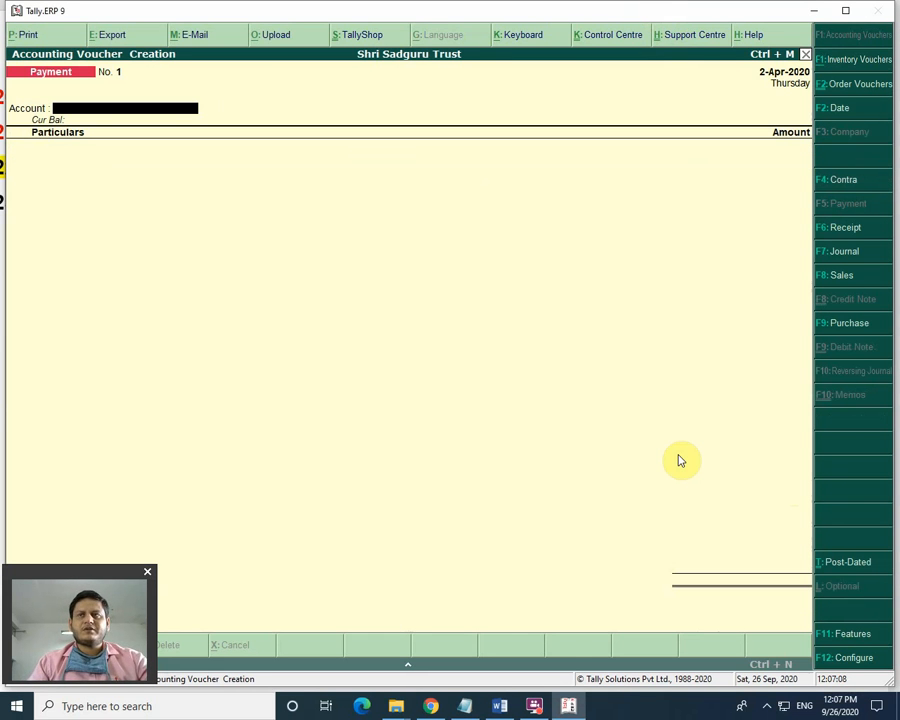
{"action": "left_click", "coordinate": [849, 323]}
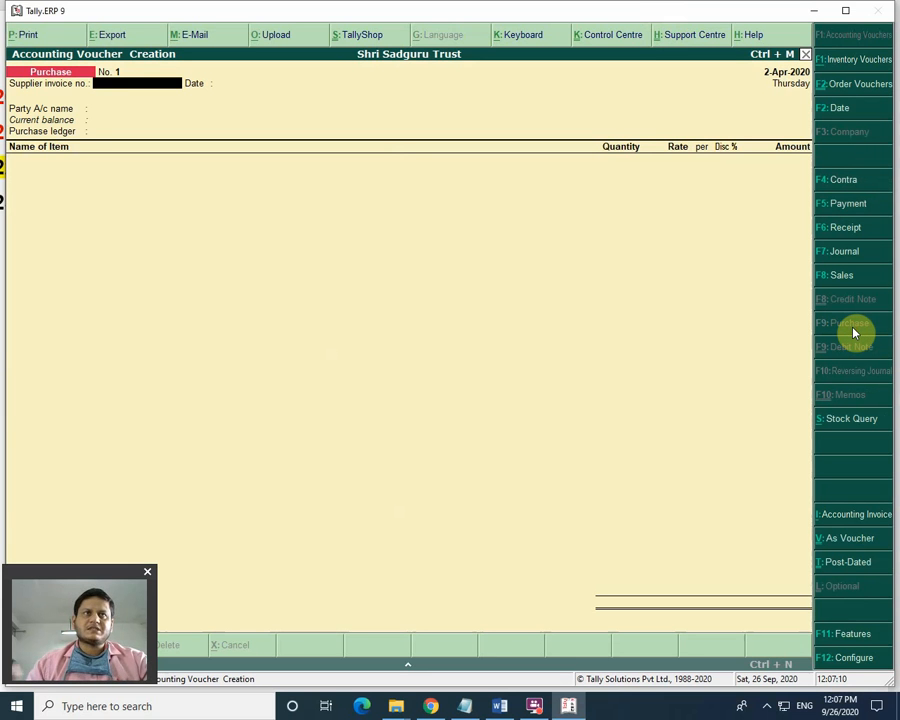
Step: Enter supplier invoice number 2 and accept 2-Apr-2020 as the invoice date
{"action": "type", "text": "2"}
{"action": "key", "text": "Return"}
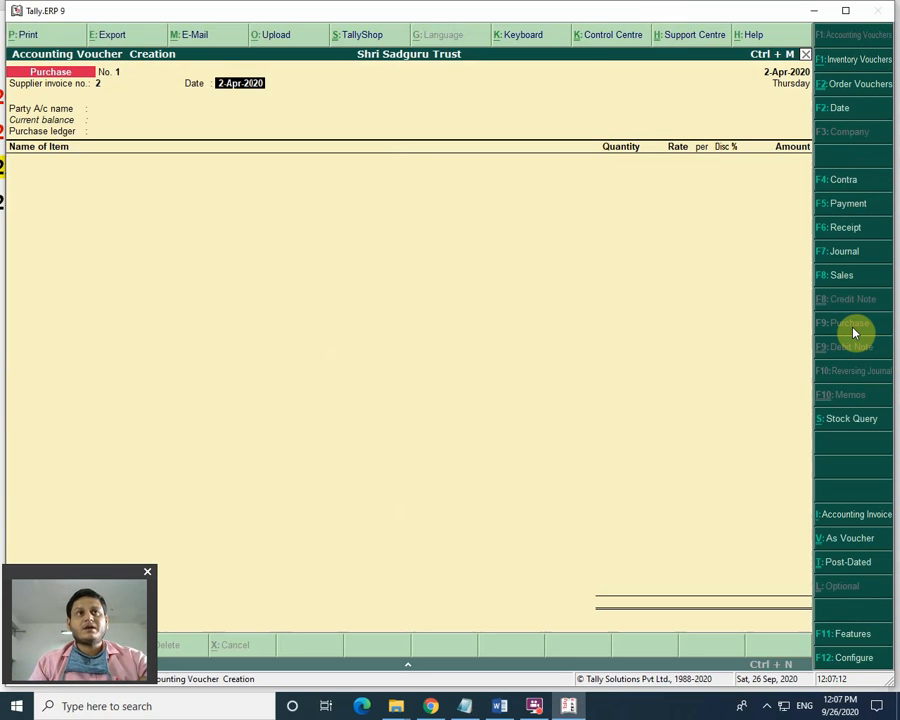
{"action": "key", "text": "Return"}
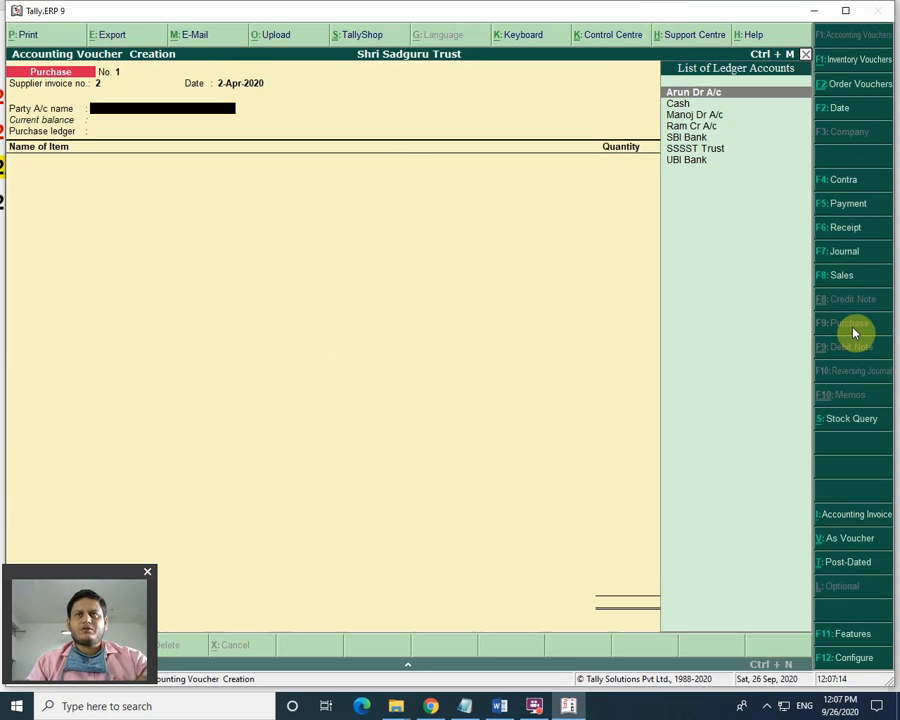
Step: Select the creditor account as the party of the purchase voucher
{"action": "key", "text": "Down"}
{"action": "key", "text": "Down"}
{"action": "key", "text": "Up"}
{"action": "key", "text": "Up"}
{"action": "key", "text": "Down"}
{"action": "key", "text": "Down"}
{"action": "key", "text": "Down"}
{"action": "key", "text": "Down"}
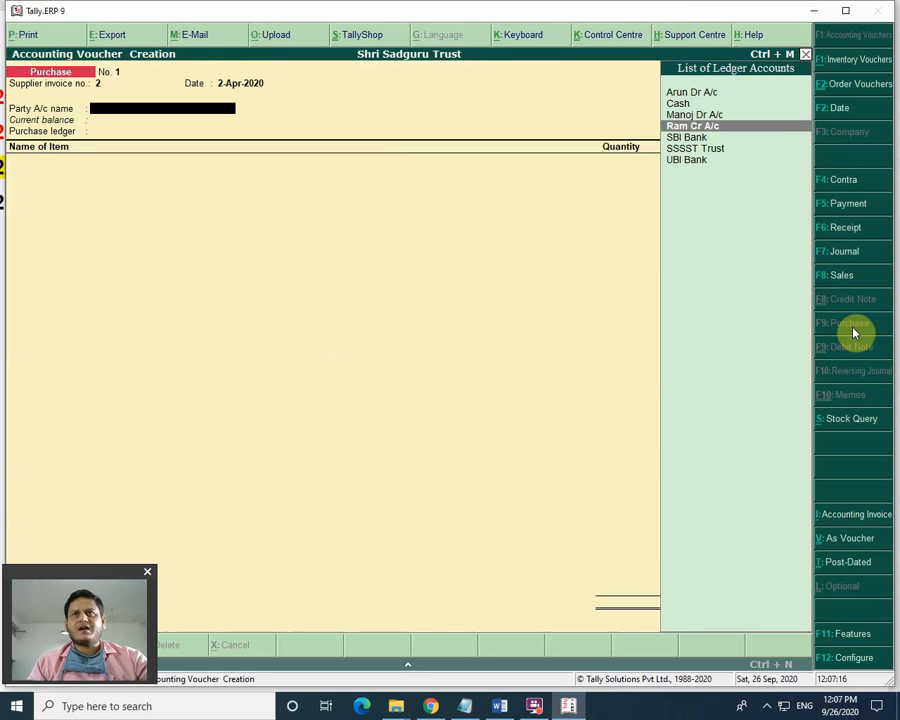
{"action": "key", "text": "Up"}
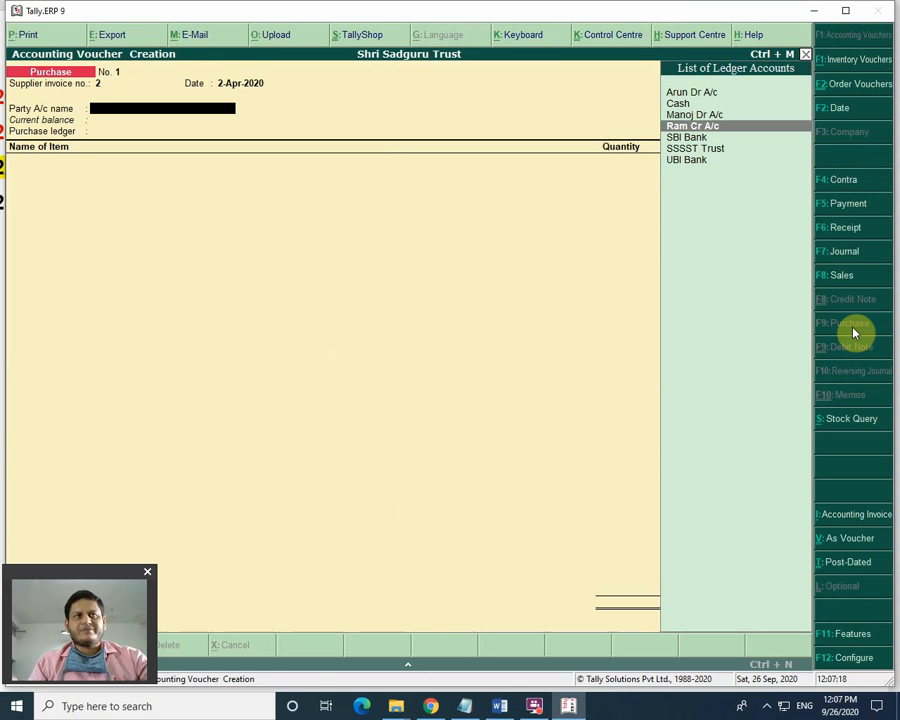
{"action": "key", "text": "Return"}
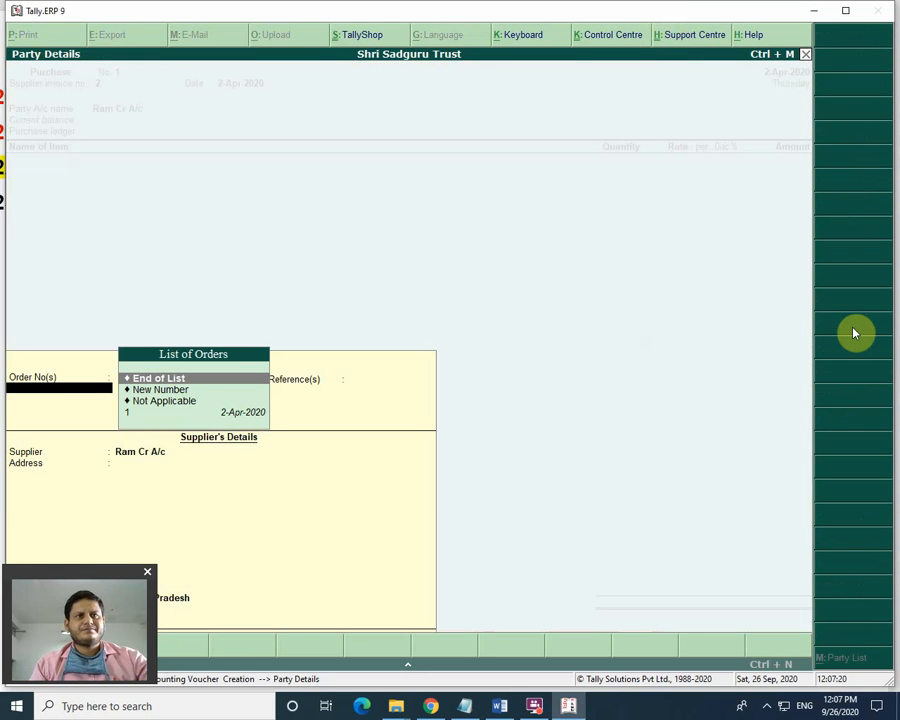
Step: Link the purchase voucher to the pending order dated 2-Apr-2020 and end the order selection
{"action": "key", "text": "Down"}
{"action": "key", "text": "Down"}
{"action": "key", "text": "Down"}
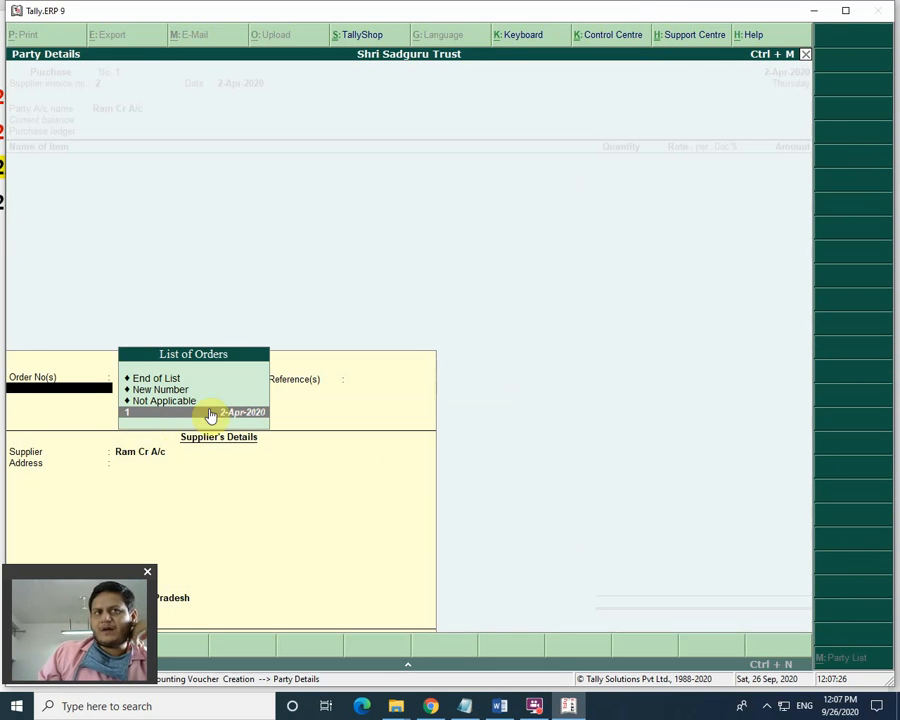
{"action": "key", "text": "Return"}
{"action": "key", "text": "Return"}
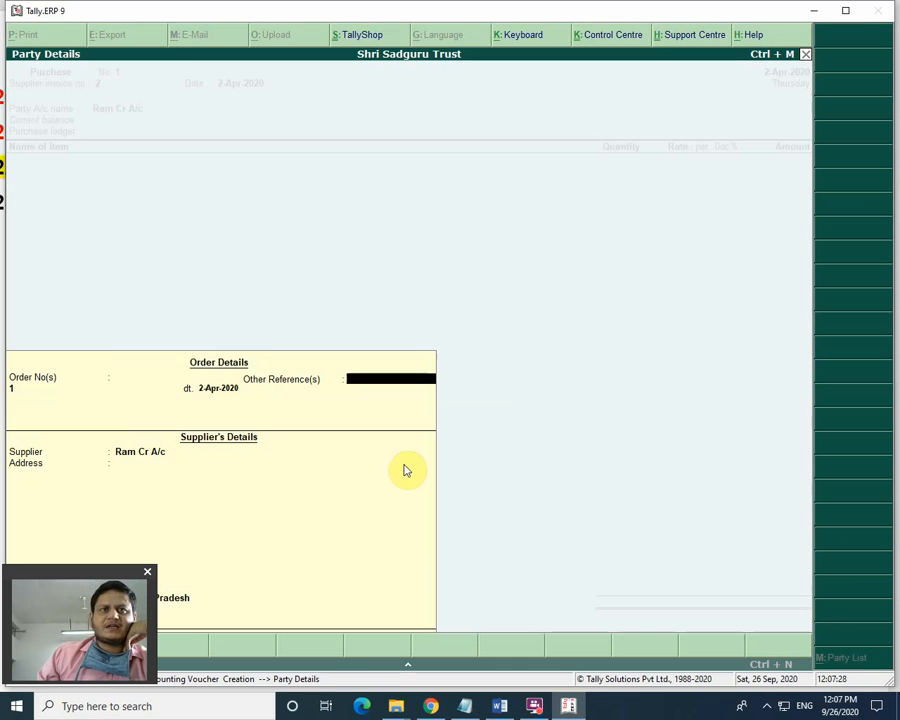
Step: Accept the supplier details and Purchase A/c as the ledger, and open the Rice 25 Kg Bag allocations
{"action": "key", "text": "Return"}
{"action": "key", "text": "Return"}
{"action": "key", "text": "Return"}
{"action": "key", "text": "Return"}
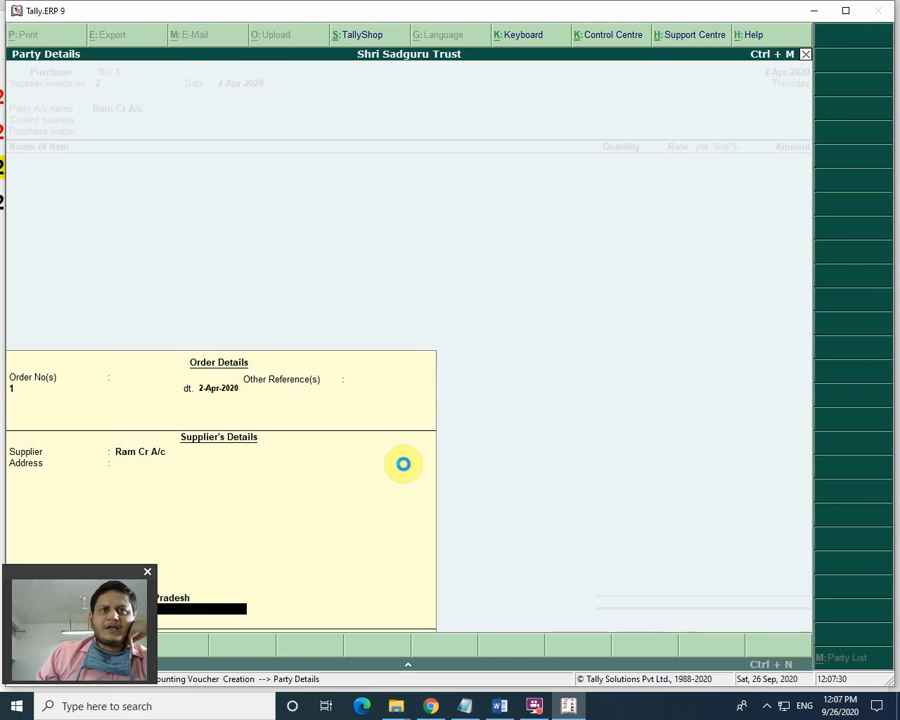
{"action": "key", "text": "Return"}
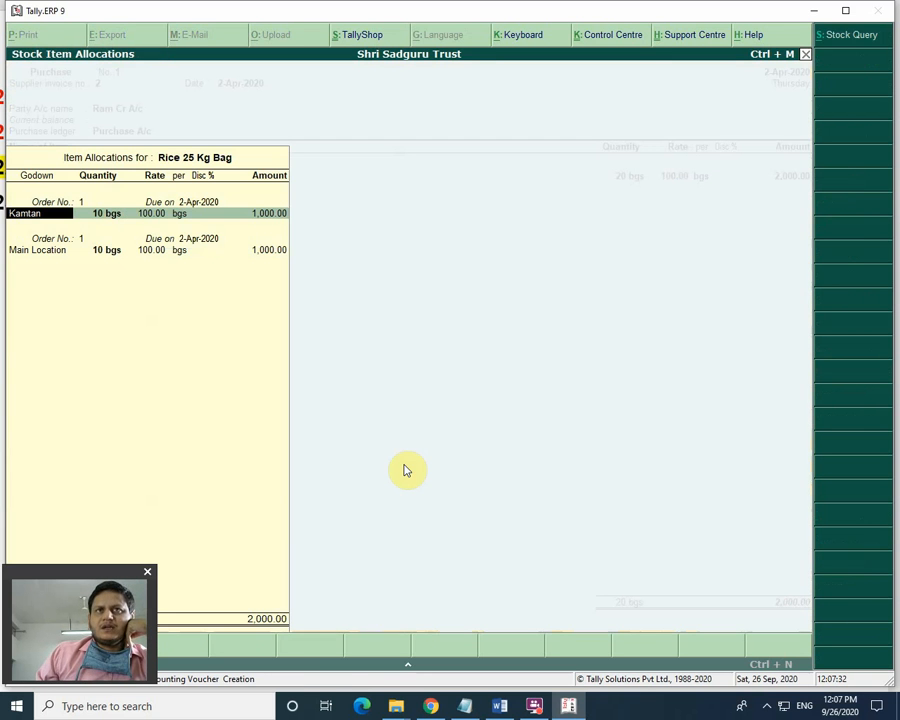
Step: Accept the order's allocations of 10 bags each to Kamtan and Main Location at a rate of 100
{"action": "key", "text": "Return"}
{"action": "key", "text": "Return"}
{"action": "key", "text": "Return"}
{"action": "key", "text": "Return"}
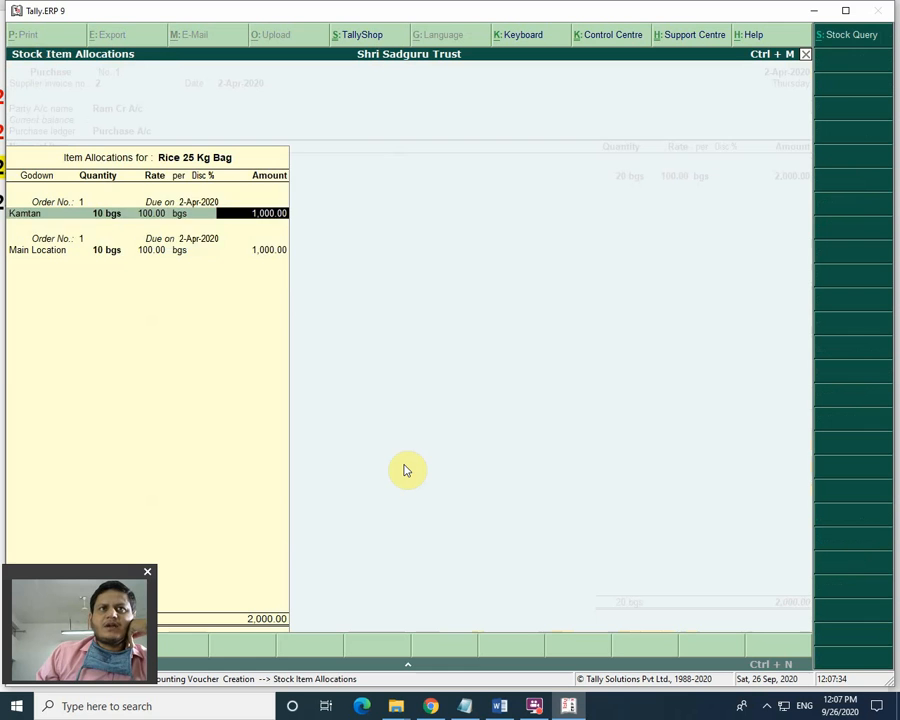
{"action": "key", "text": "Return"}
{"action": "key", "text": "Return"}
{"action": "key", "text": "Return"}
{"action": "key", "text": "Return"}
{"action": "key", "text": "Return"}
{"action": "key", "text": "Return"}
{"action": "key", "text": "Return"}
{"action": "key", "text": "Return"}
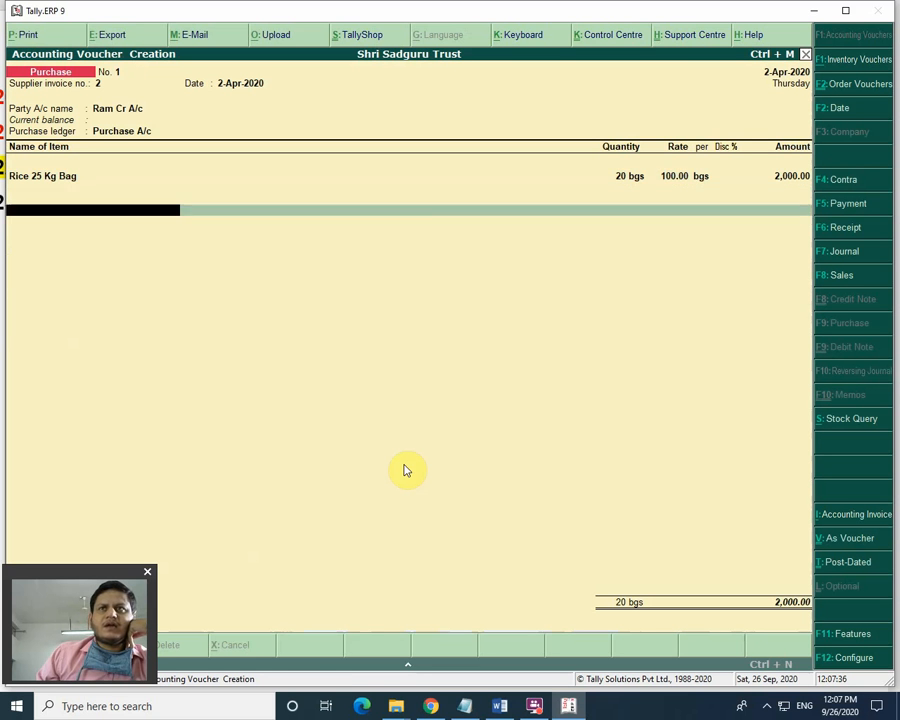
Step: Save the purchase voucher with a blank narration and return to the Gateway of Tally
{"action": "key", "text": "Return"}
{"action": "key", "text": "Return"}
{"action": "key", "text": "Return"}
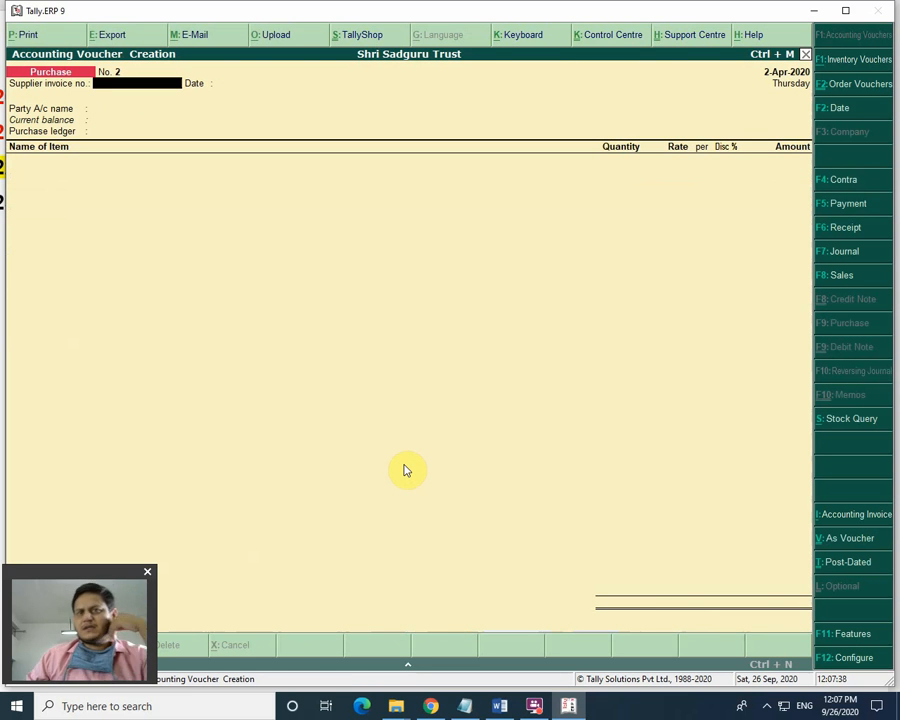
{"action": "key", "text": "Escape"}
{"action": "key", "text": "Return"}
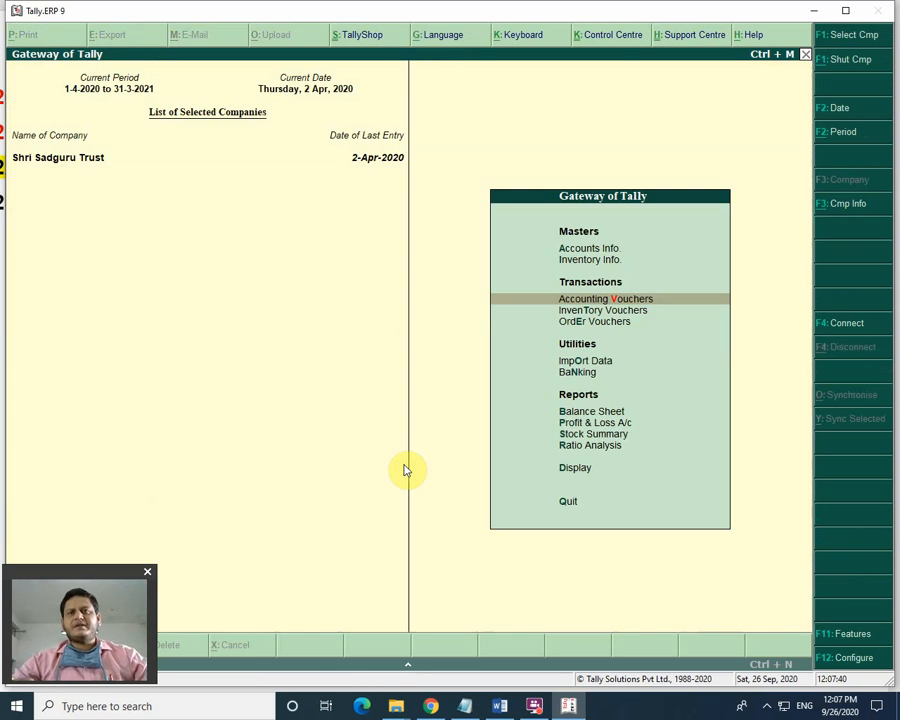
Step: Open the Stock Summary and drill down into the India Gate Brand group
{"action": "key", "text": "Down"}
{"action": "key", "text": "Down"}
{"action": "key", "text": "Down"}
{"action": "key", "text": "Down"}
{"action": "key", "text": "Down"}
{"action": "key", "text": "Down"}
{"action": "key", "text": "Down"}
{"action": "key", "text": "Return"}
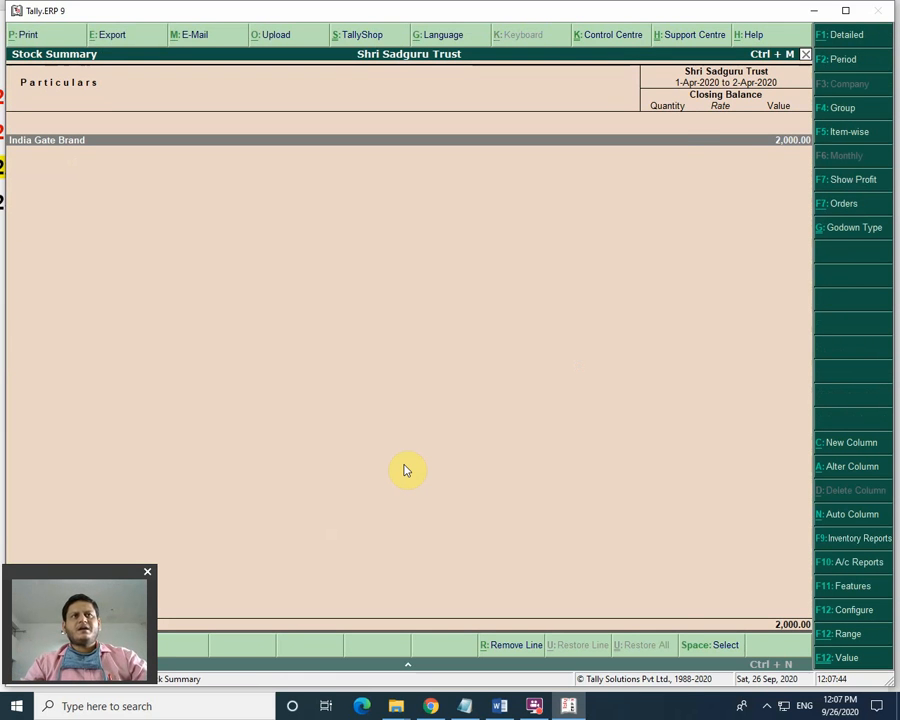
{"action": "key", "text": "Return"}
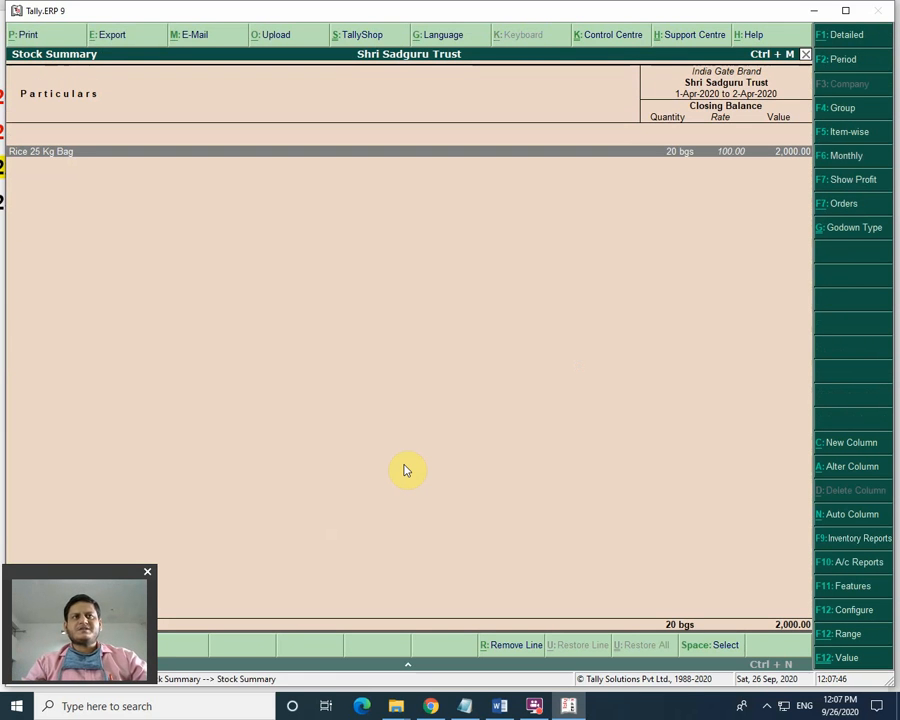
Step: Examine the detailed godown breakdown of Rice 25 Kg Bag, then close the Stock Summary
{"action": "key", "text": "Return"}
{"action": "key", "text": "Escape"}
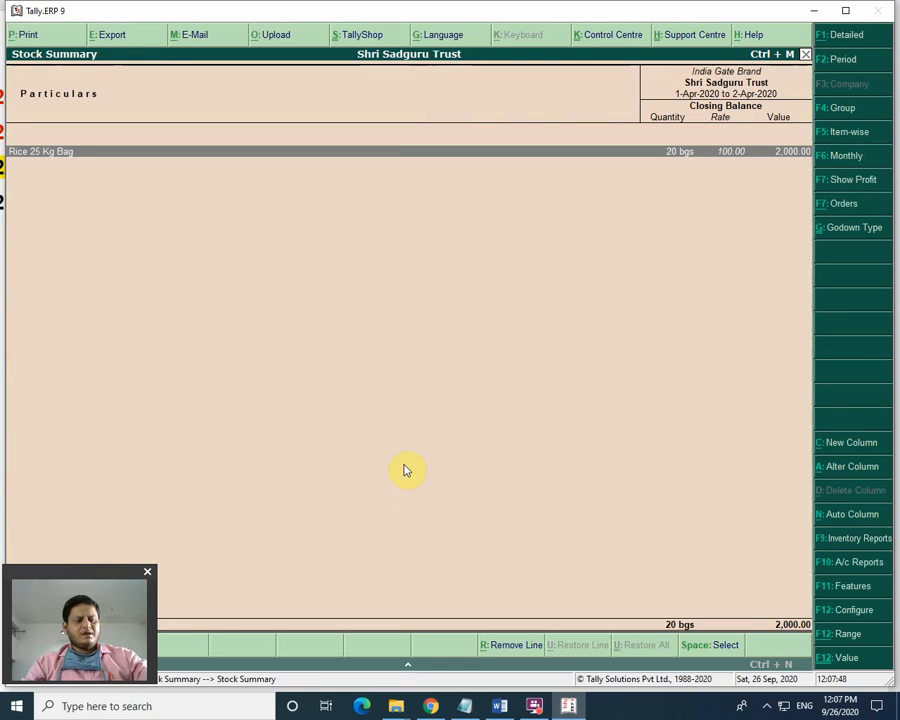
{"action": "key", "text": "alt+F1"}
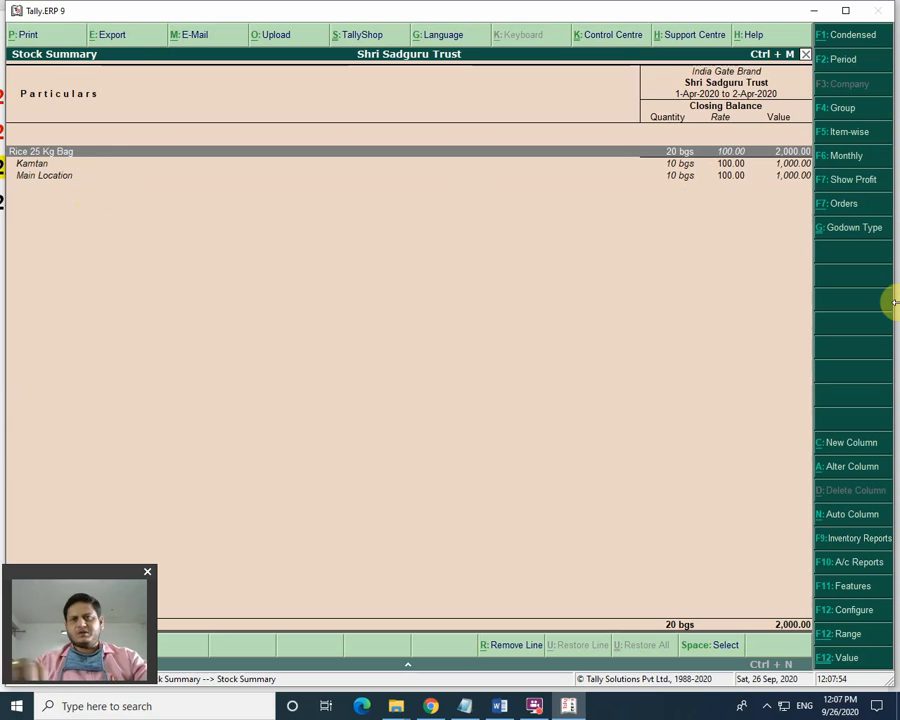
{"action": "key", "text": "Escape"}
{"action": "key", "text": "Escape"}
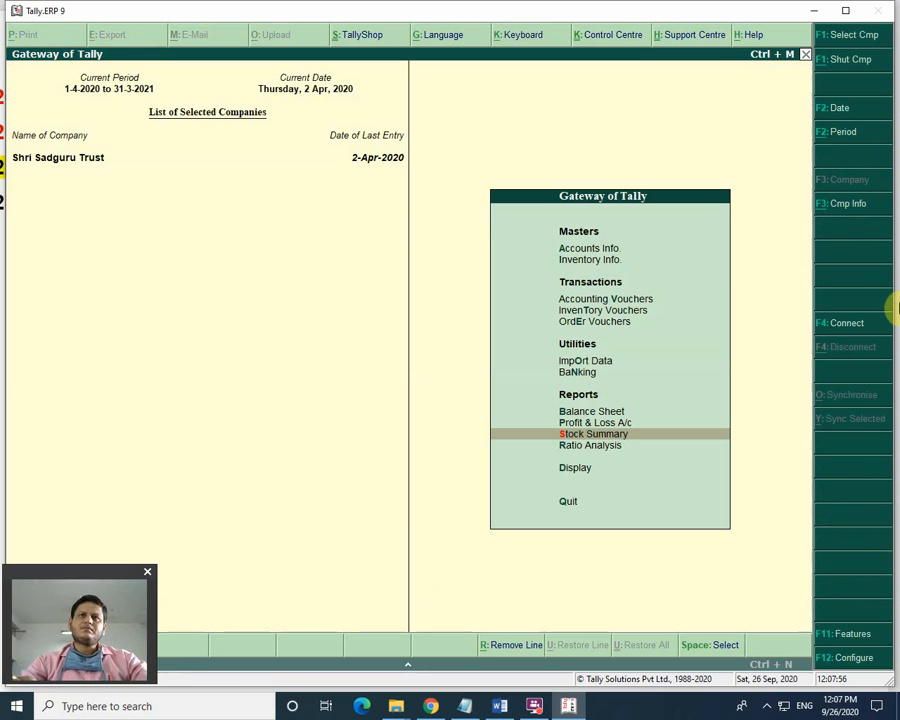
Step: Review the company's Balance Sheet and close it
{"action": "key", "text": "Up"}
{"action": "key", "text": "Up"}
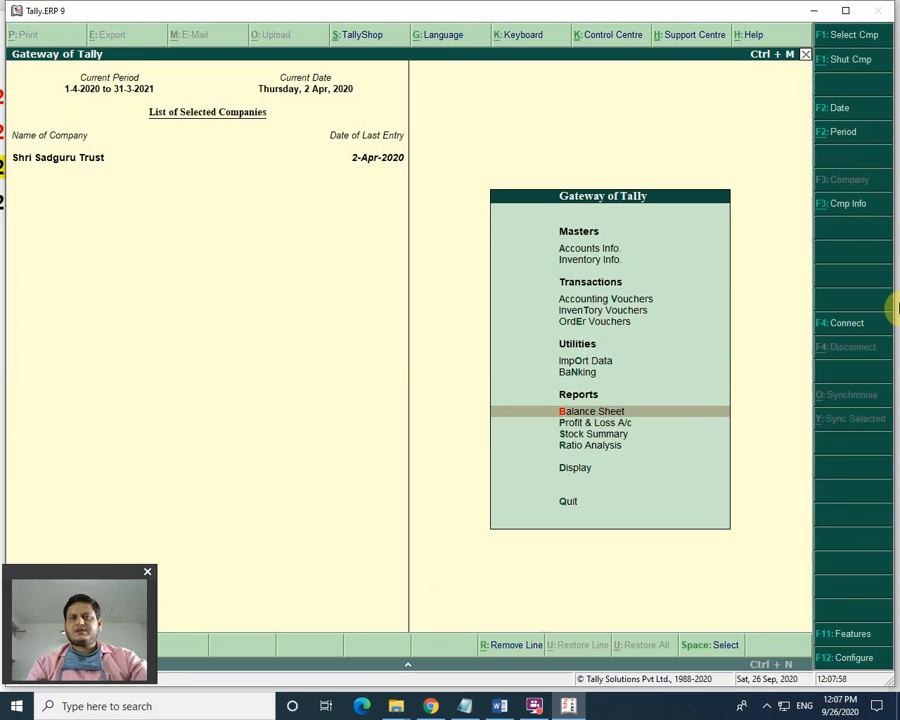
{"action": "key", "text": "Return"}
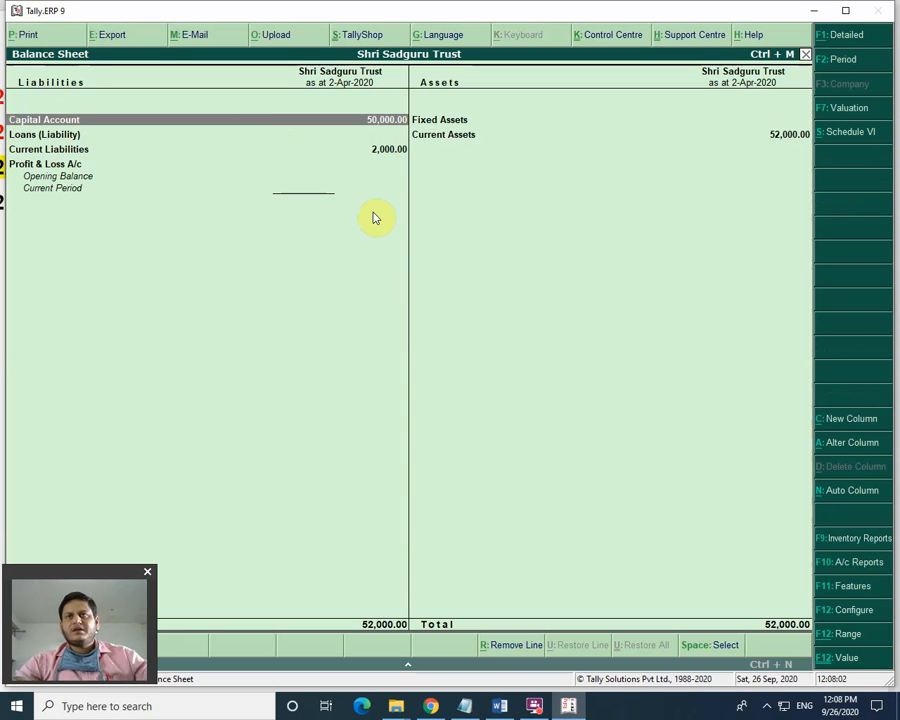
{"action": "key", "text": "Escape"}
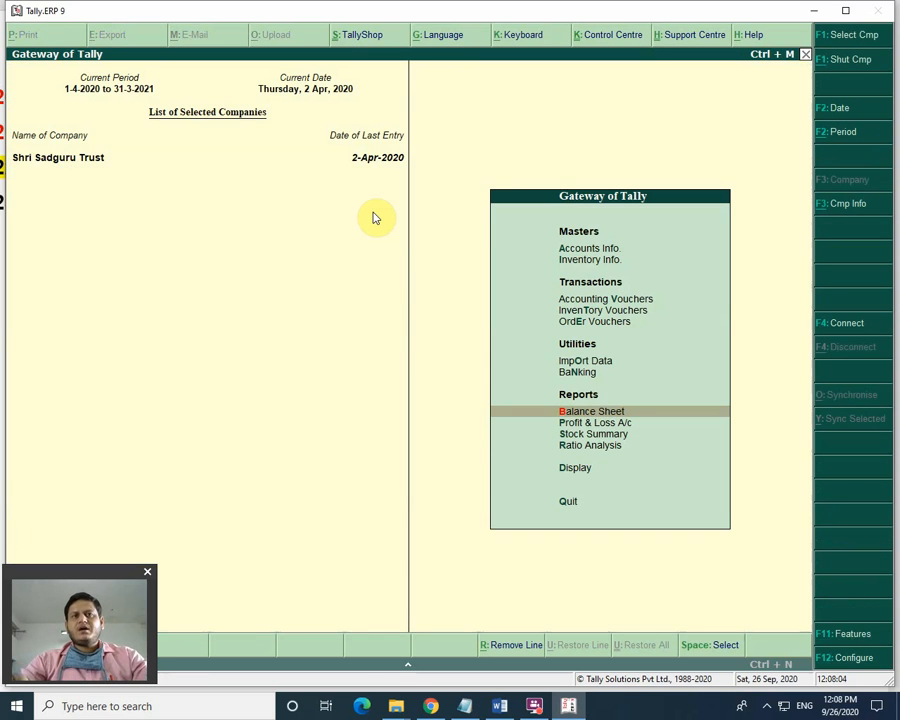
Step: Start a new sales order and choose the first-listed debtor ledger as the party account
{"action": "key", "text": "Up"}
{"action": "key", "text": "Up"}
{"action": "key", "text": "Up"}
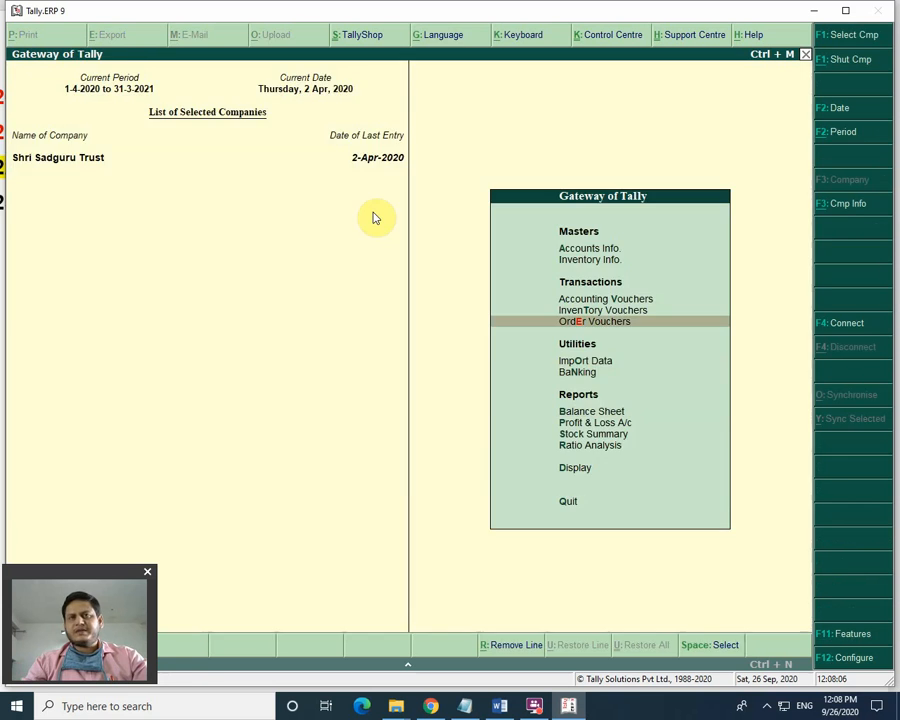
{"action": "key", "text": "Return"}
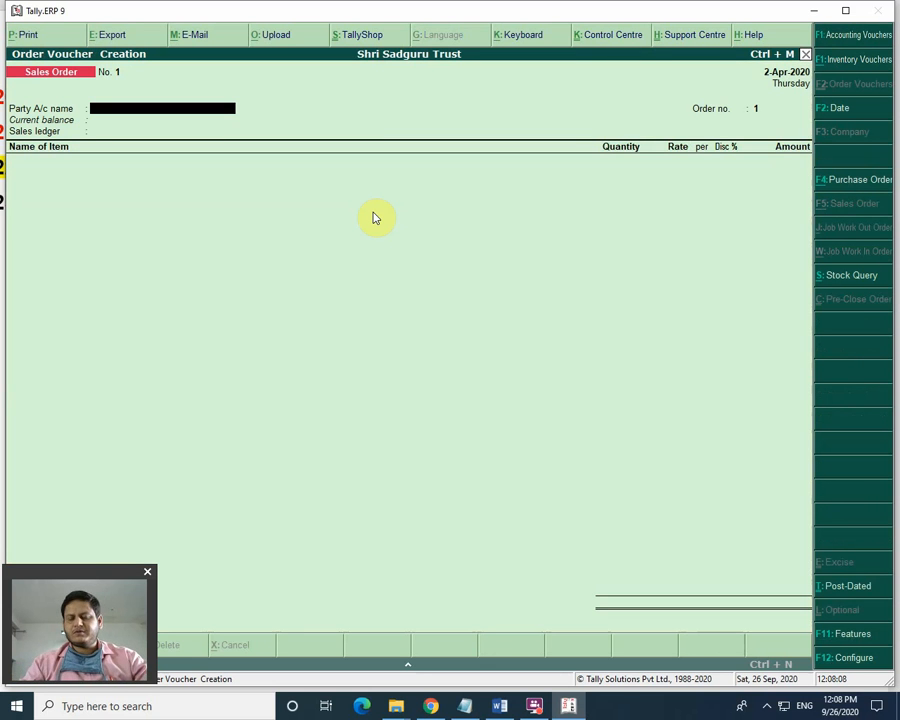
{"action": "key", "text": "Return"}
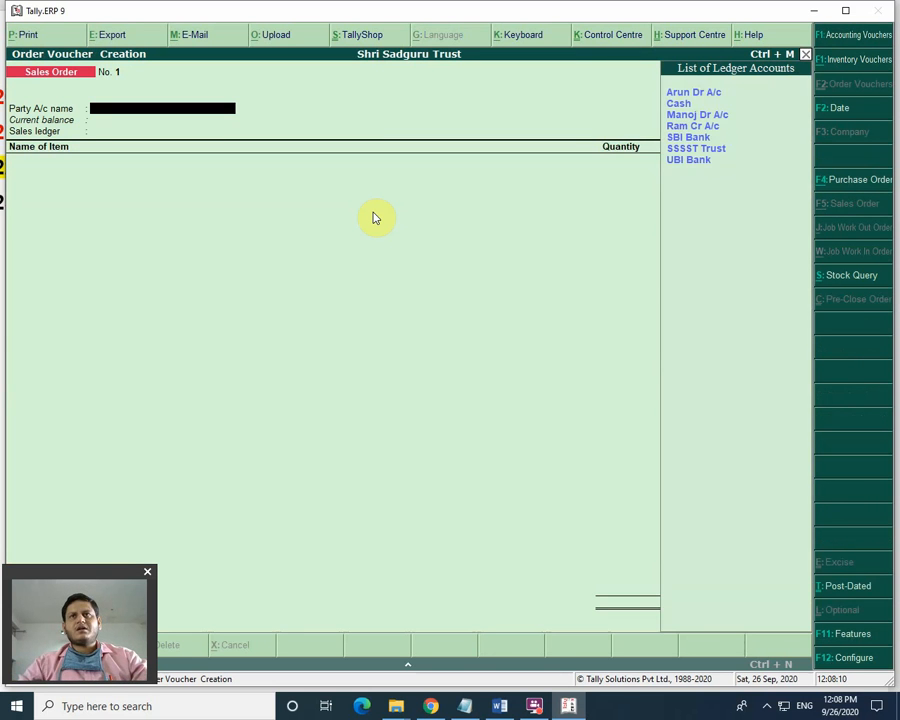
{"action": "key", "text": "Down"}
{"action": "key", "text": "Up"}
{"action": "key", "text": "Return"}
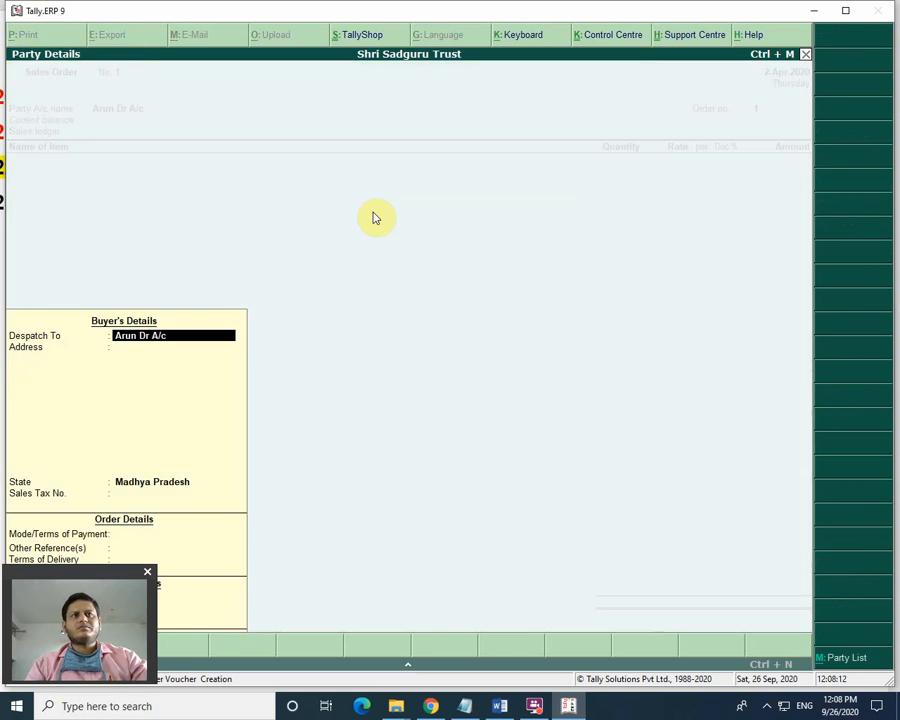
Step: Set the sales order's mode of payment to Cash and accept the remaining party details as they are
{"action": "key", "text": "Return"}
{"action": "key", "text": "Return"}
{"action": "key", "text": "Return"}
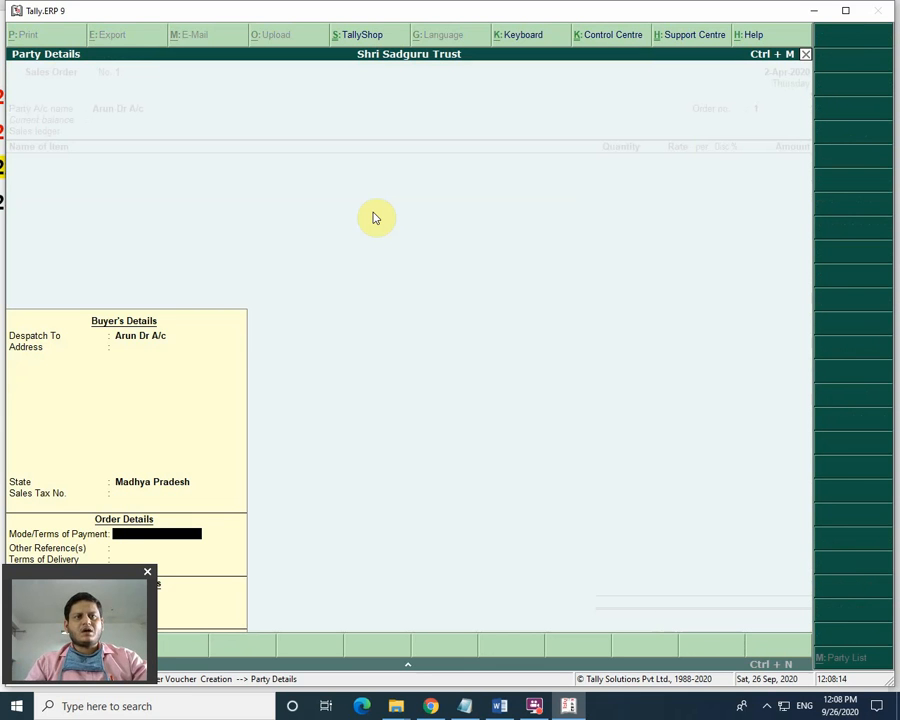
{"action": "type", "text": "Cash"}
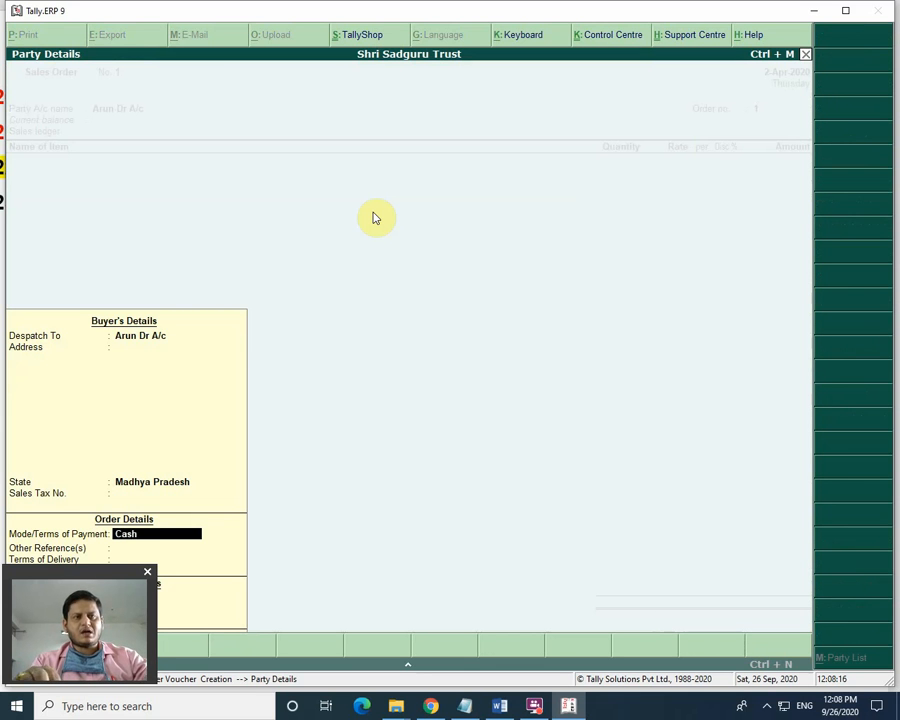
{"action": "key", "text": "Return"}
{"action": "key", "text": "Return"}
{"action": "key", "text": "Return"}
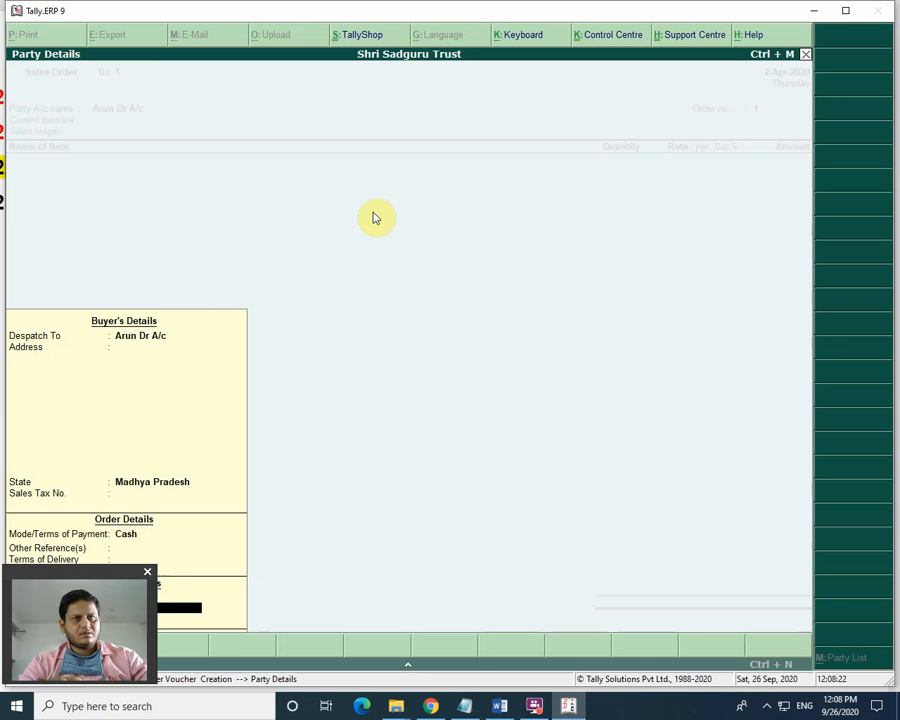
{"action": "key", "text": "Up"}
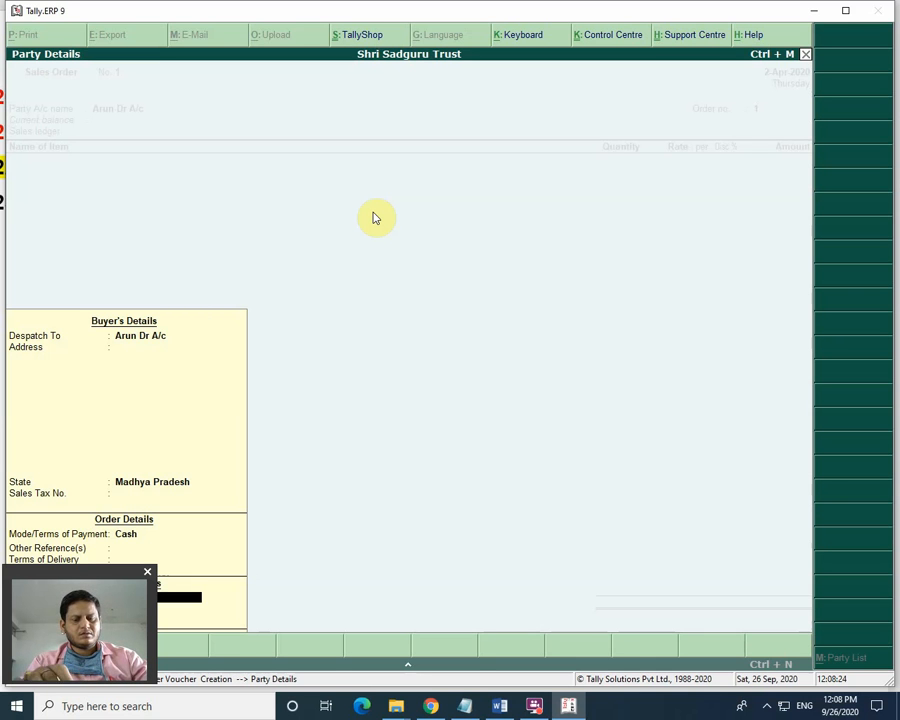
{"action": "key", "text": "Down"}
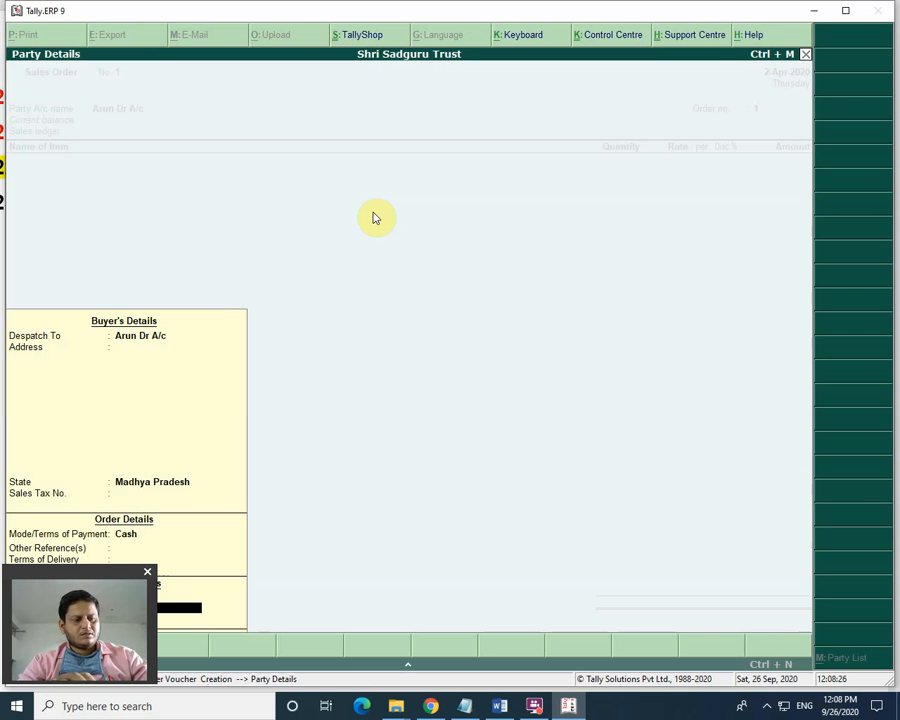
{"action": "key", "text": "Return"}
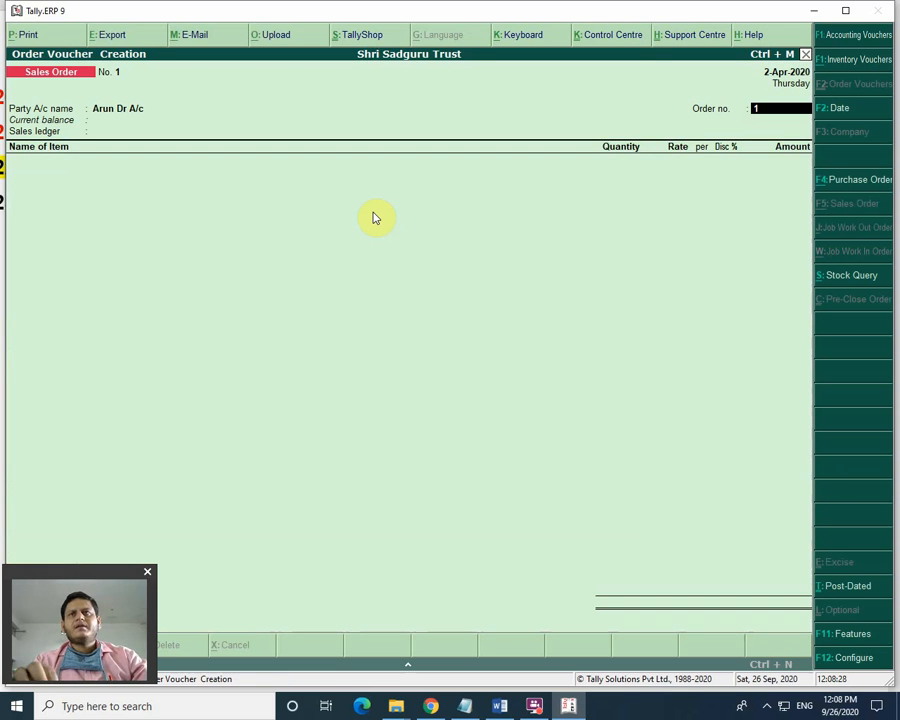
Step: Keep order number 1, set the sales ledger to Sales A/c and add Rice 25 Kg Bag as the order item
{"action": "key", "text": "Return"}
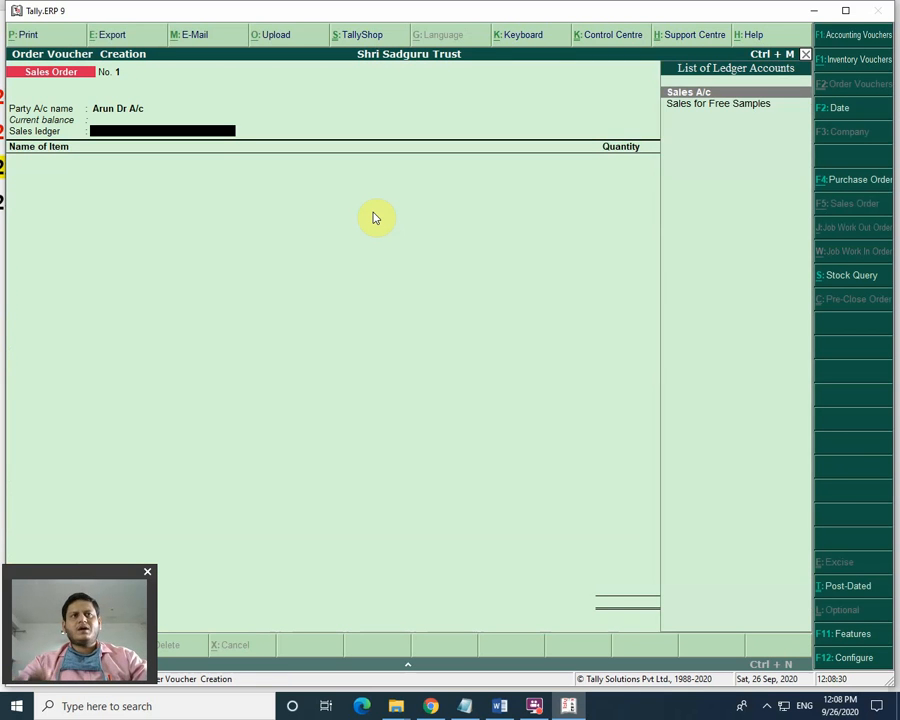
{"action": "key", "text": "Return"}
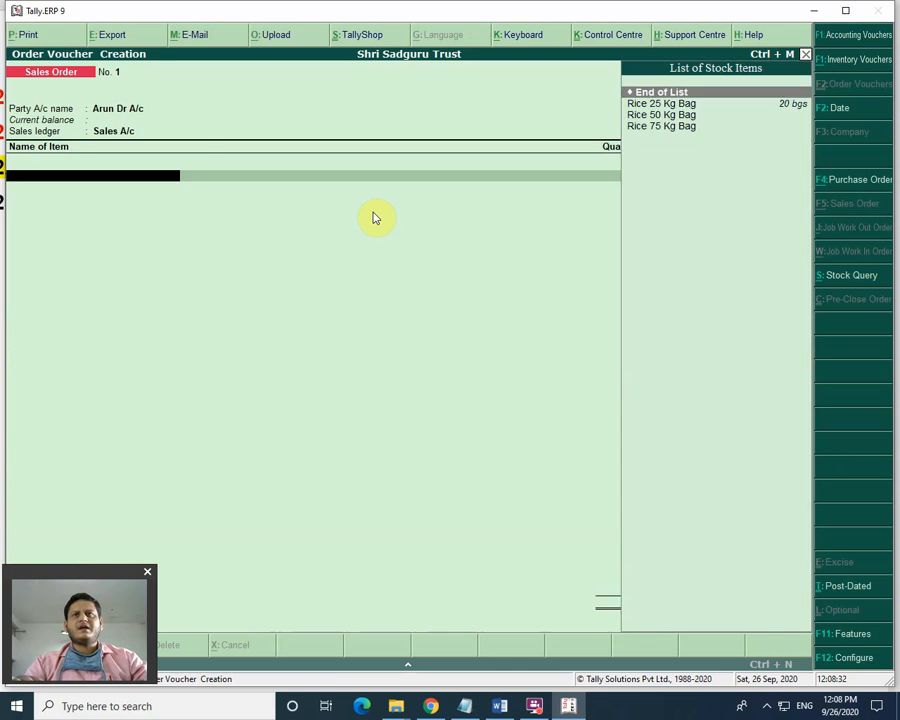
{"action": "key", "text": "Down"}
{"action": "key", "text": "Return"}
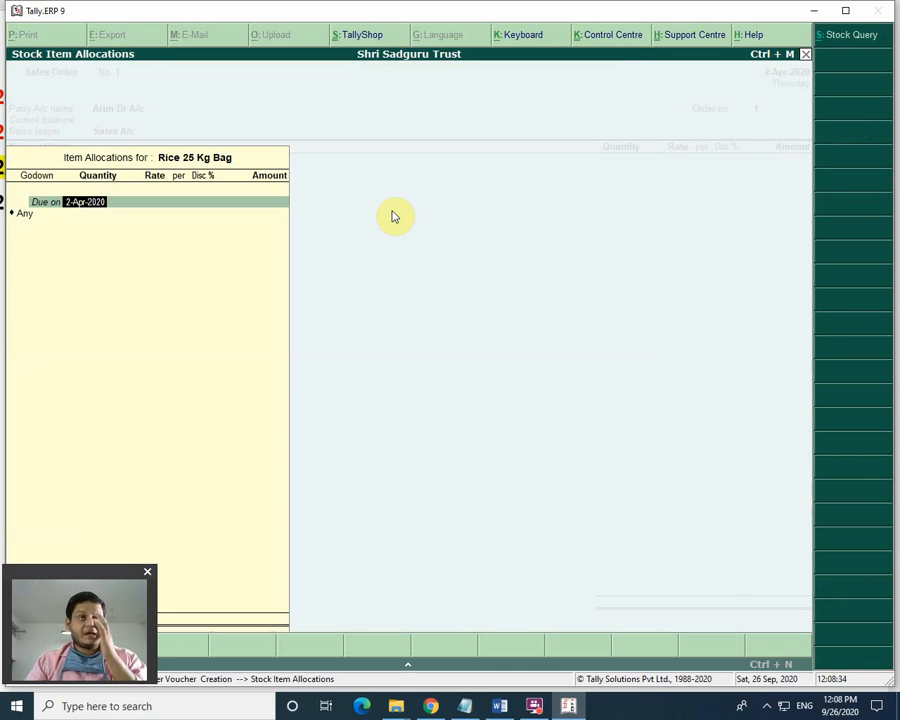
Step: Allocate 5 bags of Rice 25 Kg Bag from the Kamtan godown at a rate of 200, due on 2-Apr-2020
{"action": "key", "text": "Return"}
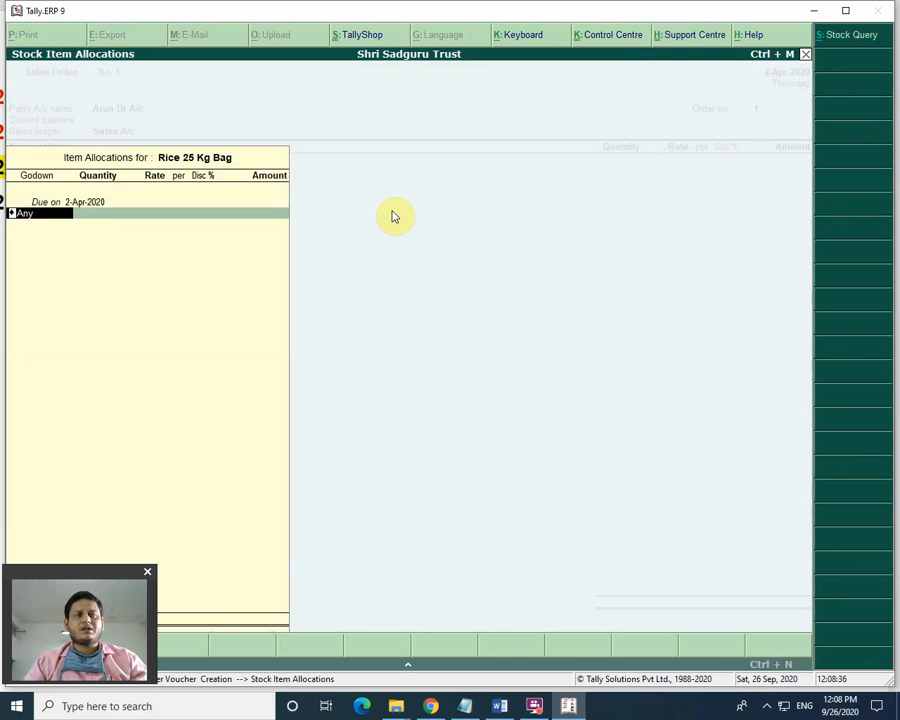
{"action": "key", "text": "Return"}
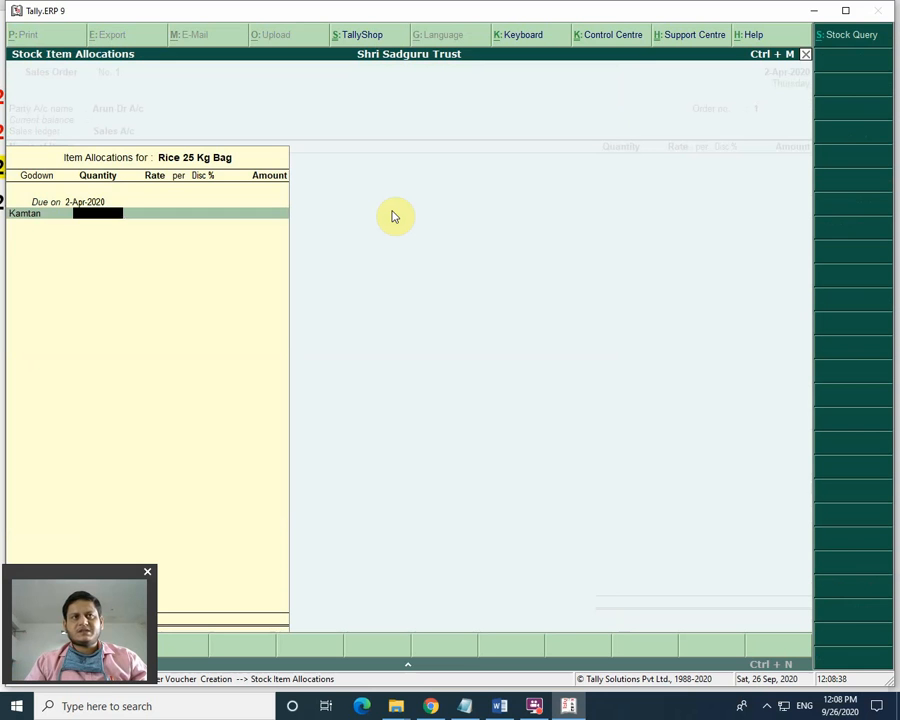
{"action": "type", "text": "5"}
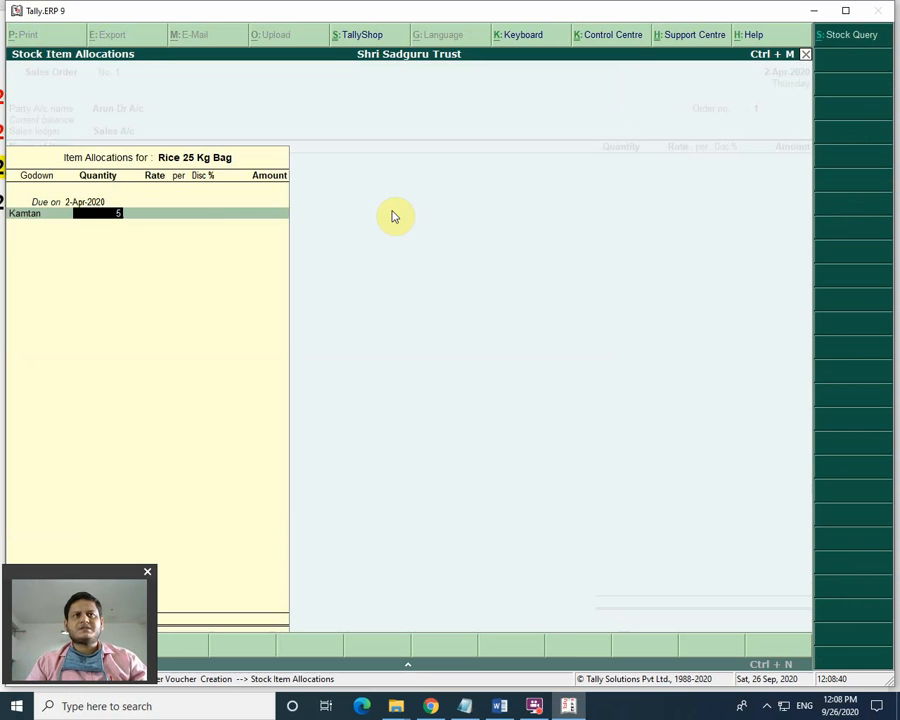
{"action": "key", "text": "Return"}
{"action": "key", "text": "BackSpace"}
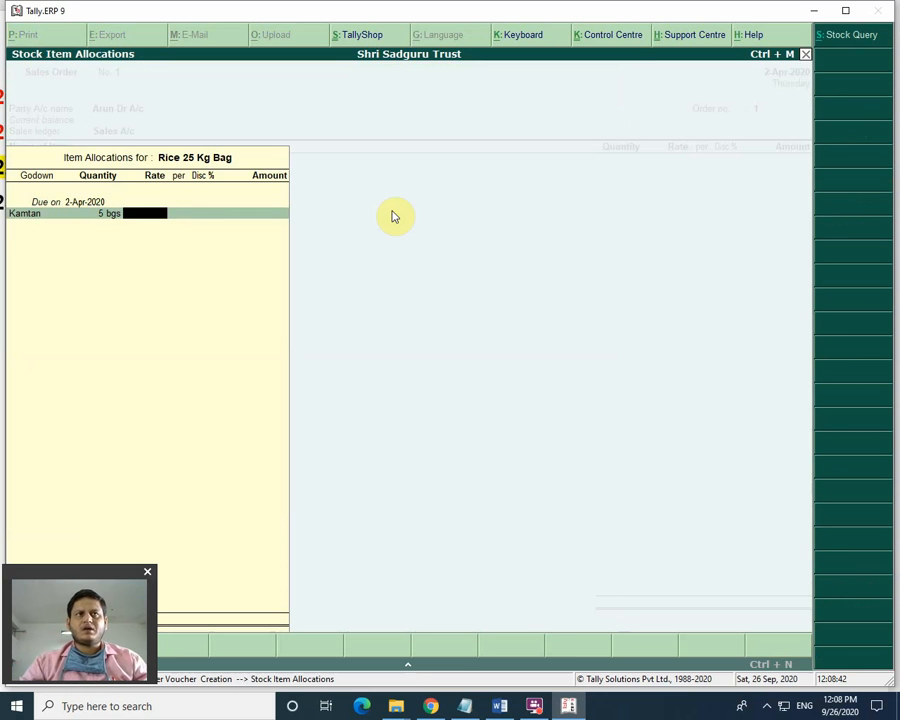
{"action": "type", "text": "200"}
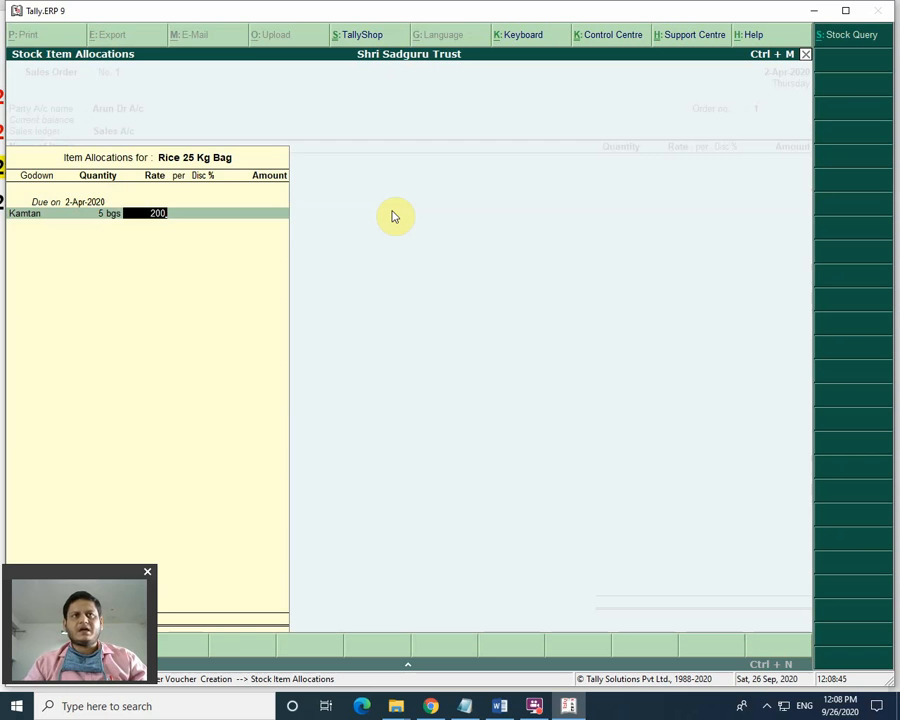
{"action": "key", "text": "Return"}
{"action": "key", "text": "Return"}
{"action": "key", "text": "Return"}
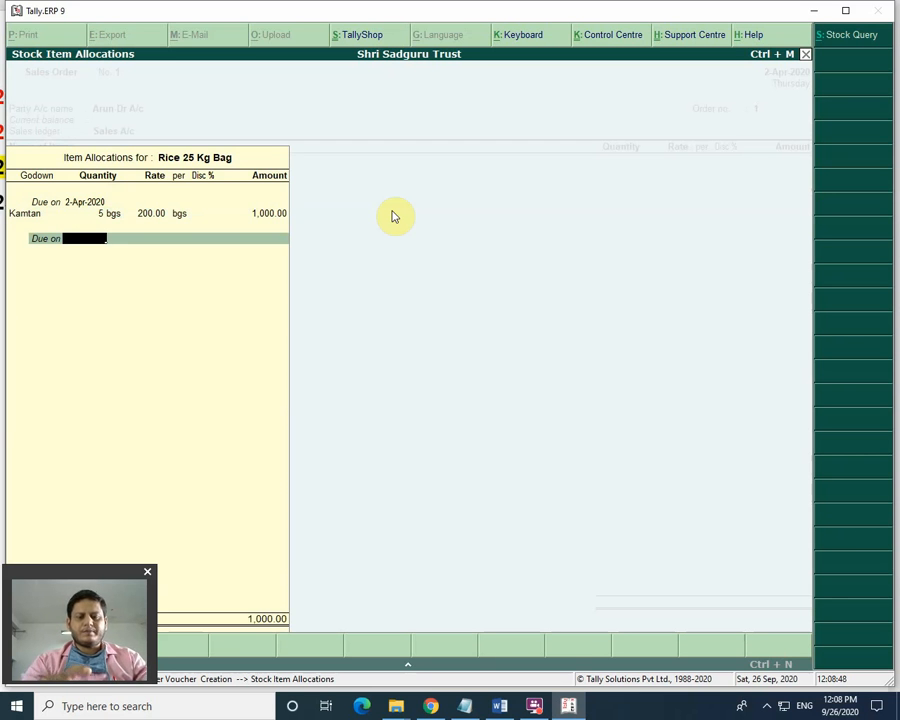
Step: Allocate another 5 bags from the Main Location godown at a rate of 200, due on 2-Apr-2020, and finish the item allocations
{"action": "type", "text": "2 apr"}
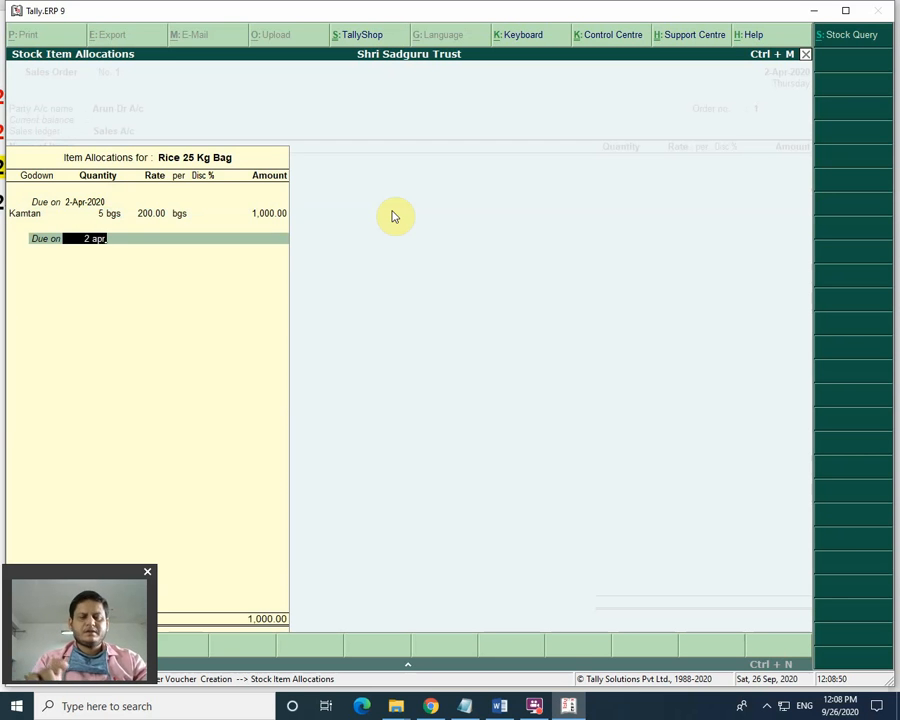
{"action": "key", "text": "Return"}
{"action": "key", "text": "Down"}
{"action": "key", "text": "Down"}
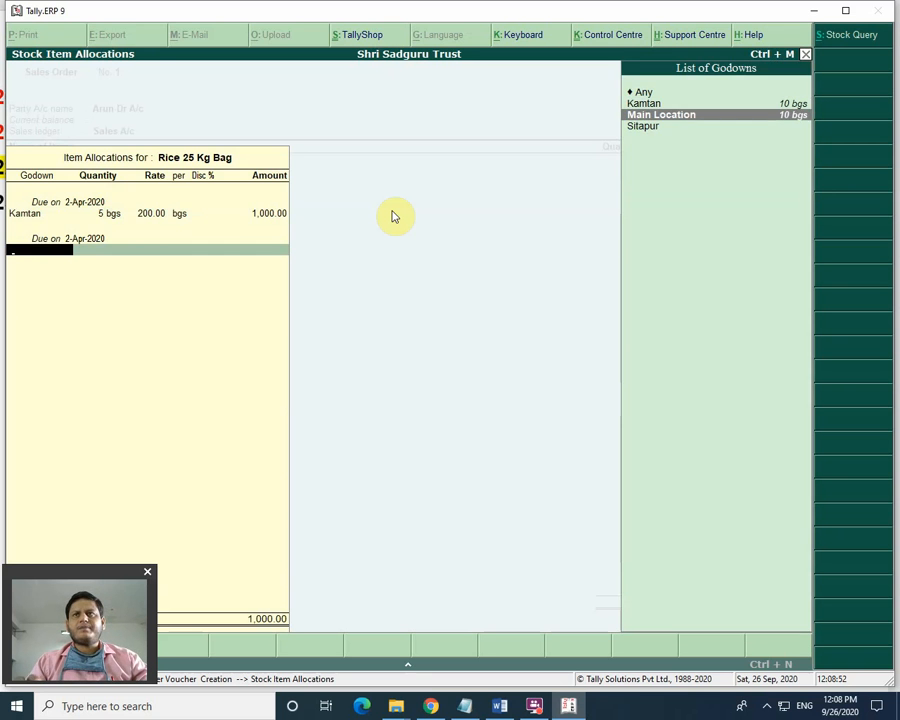
{"action": "key", "text": "Return"}
{"action": "type", "text": "5"}
{"action": "key", "text": "Return"}
{"action": "key", "text": "Return"}
{"action": "key", "text": "Return"}
{"action": "key", "text": "Return"}
{"action": "key", "text": "Return"}
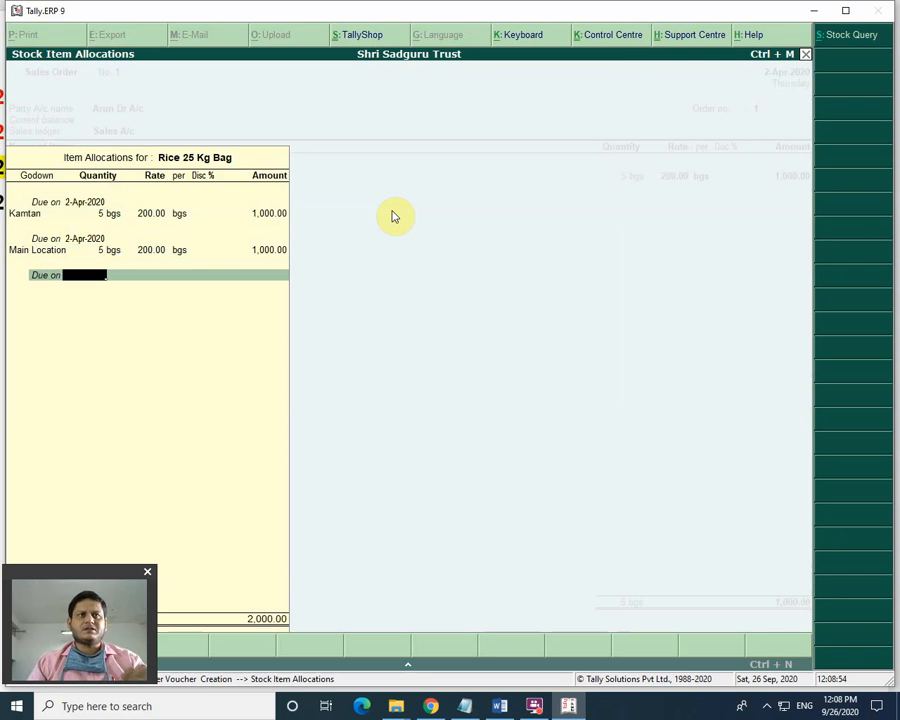
{"action": "key", "text": "Return"}
{"action": "key", "text": "Return"}
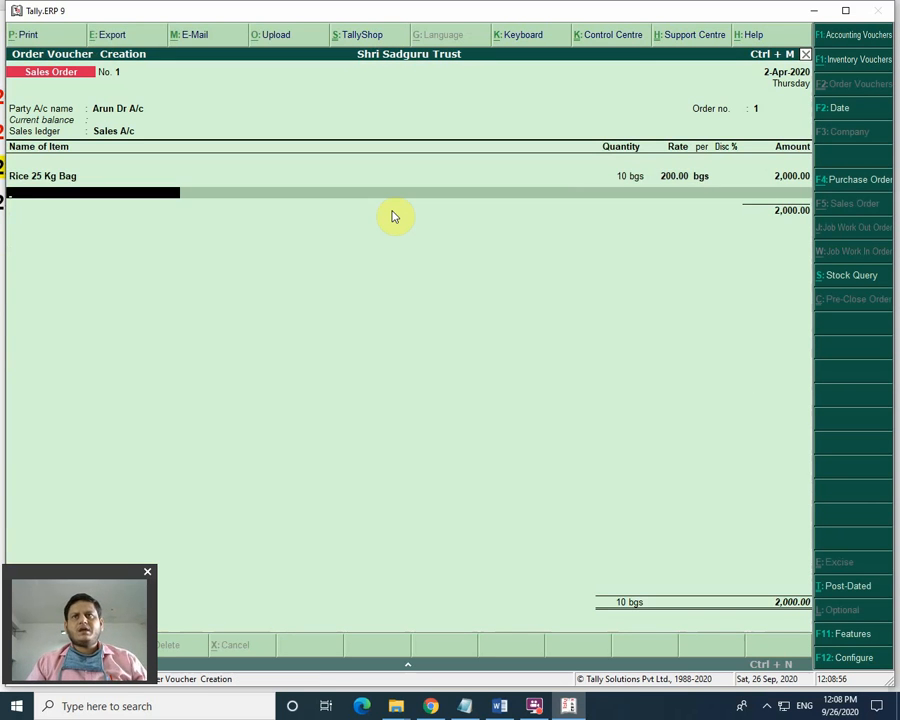
Step: Save the sales order with a blank narration and return to the Gateway of Tally
{"action": "key", "text": "Return"}
{"action": "key", "text": "Return"}
{"action": "key", "text": "Return"}
{"action": "key", "text": "Return"}
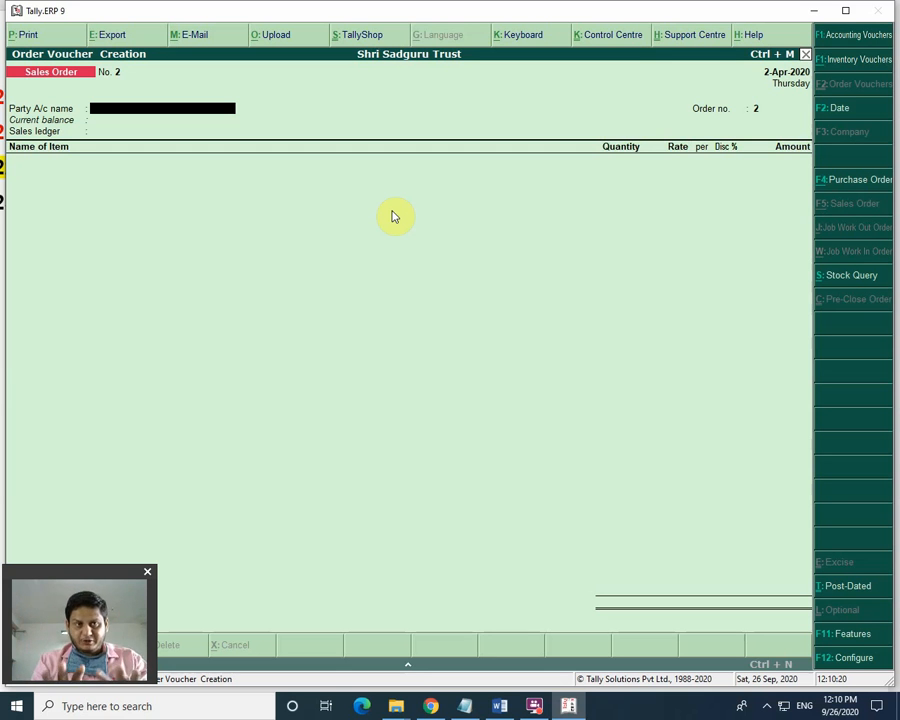
{"action": "key", "text": "Escape"}
{"action": "key", "text": "y"}
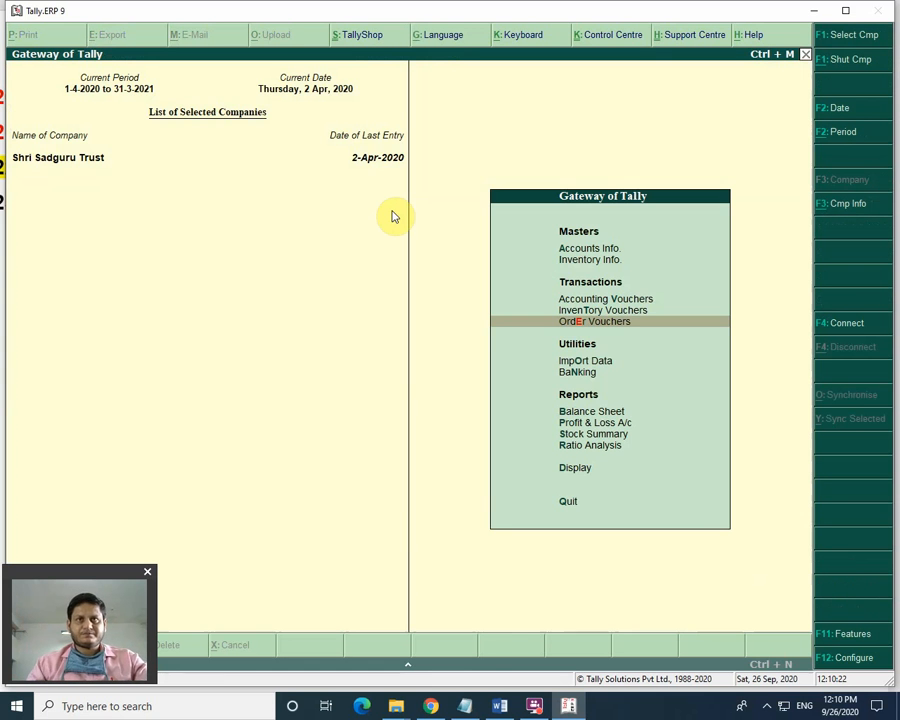
Step: Review the purchase, sales order and purchase order entries in the Day Book, then close it
{"action": "key", "text": "d"}
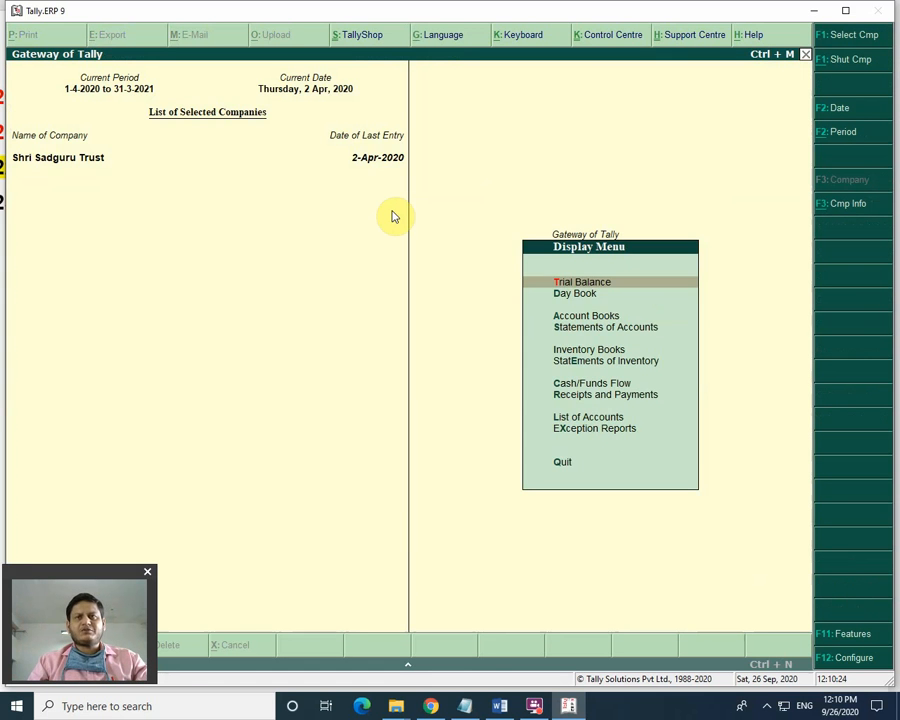
{"action": "key", "text": "Down"}
{"action": "key", "text": "Return"}
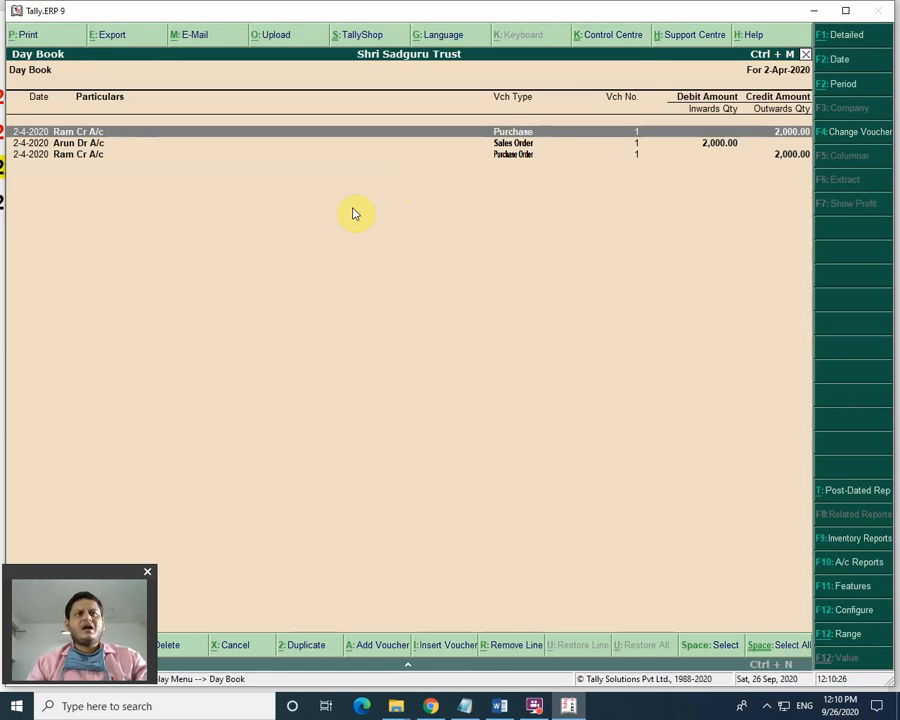
{"action": "key", "text": "Down"}
{"action": "key", "text": "Down"}
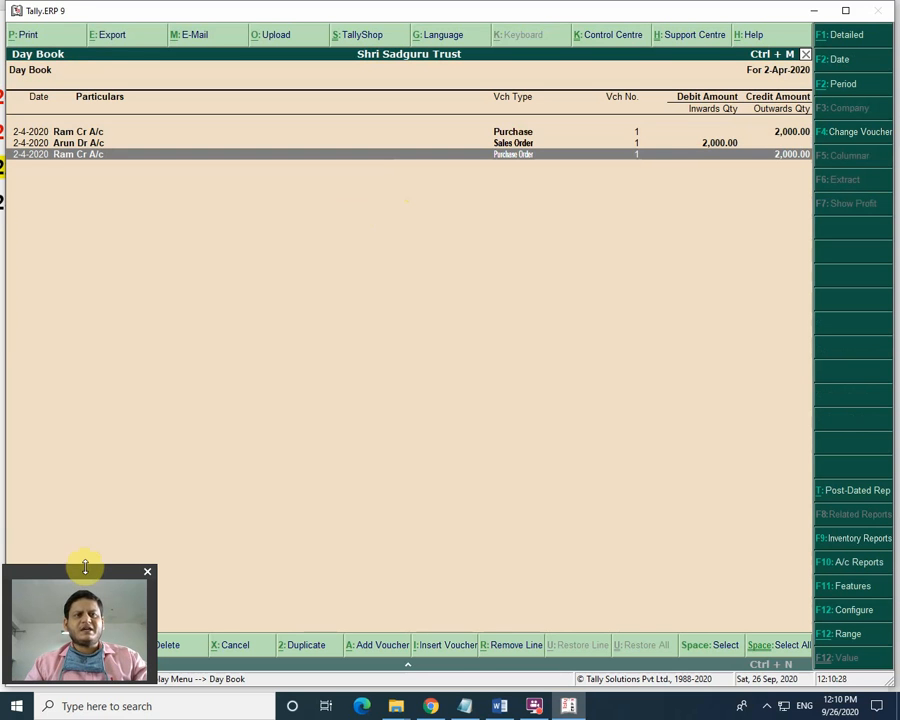
{"action": "left_click_drag", "start_coordinate": [85, 567], "coordinate": [87, 509]}
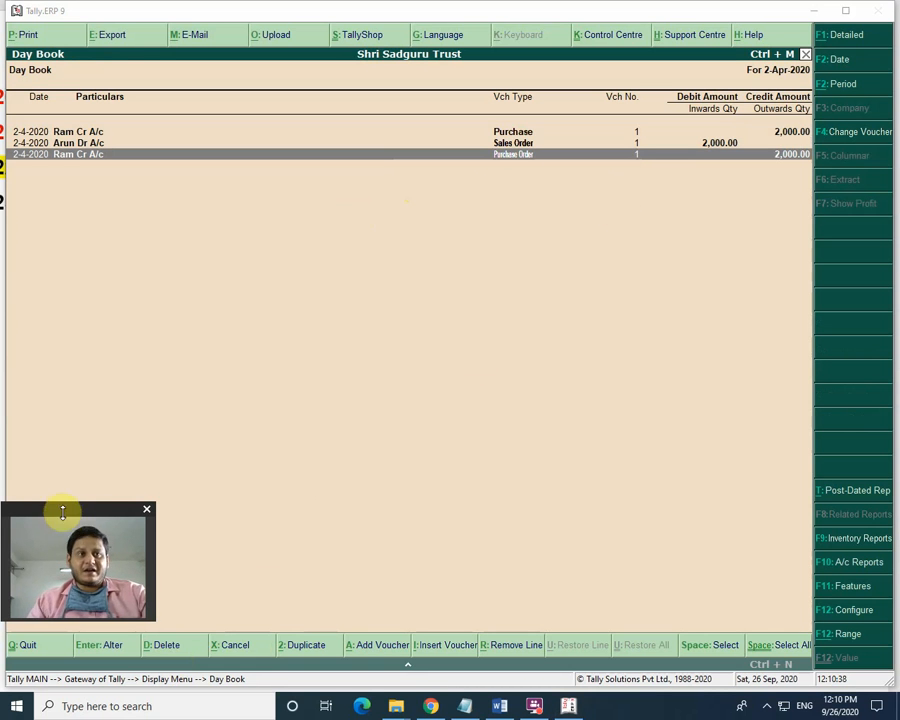
{"action": "left_click_drag", "start_coordinate": [72, 513], "coordinate": [74, 524]}
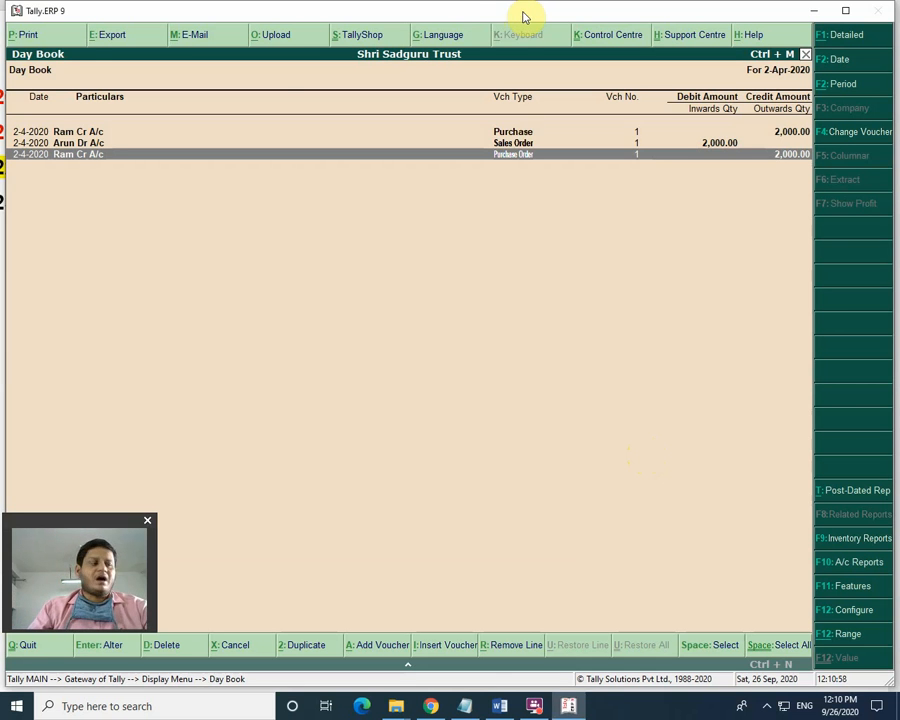
{"action": "key", "text": "Escape"}
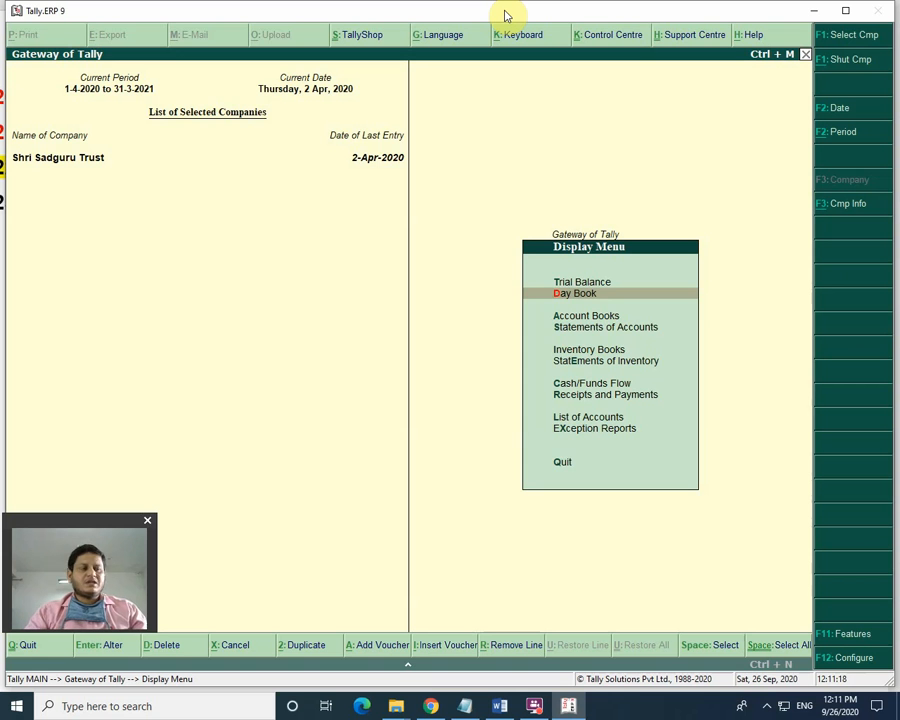
{"action": "key", "text": "Down"}
{"action": "key", "text": "Down"}
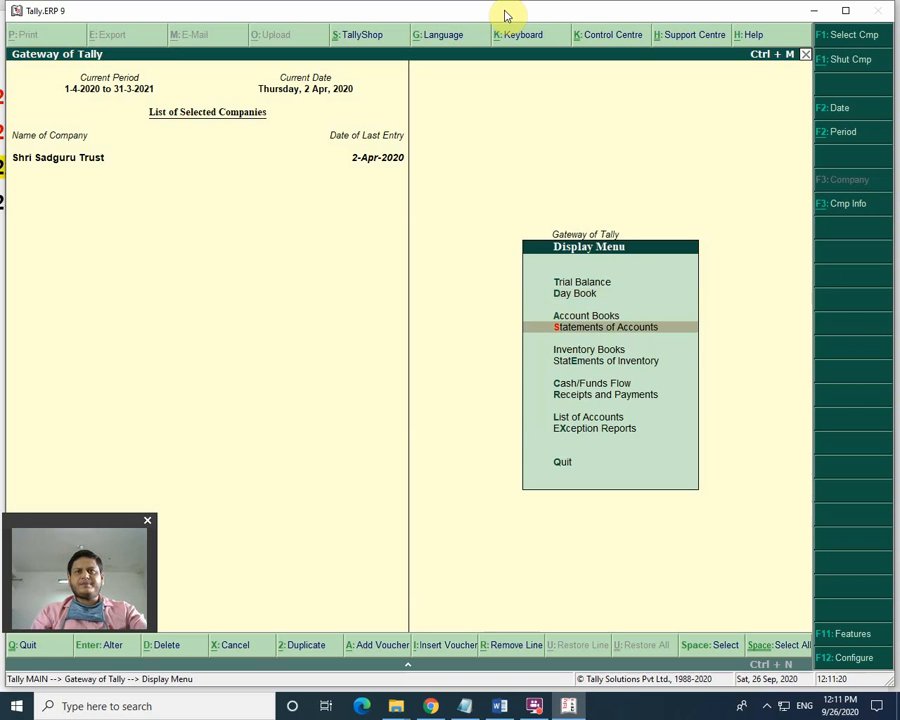
{"action": "key", "text": "Down"}
{"action": "key", "text": "Escape"}
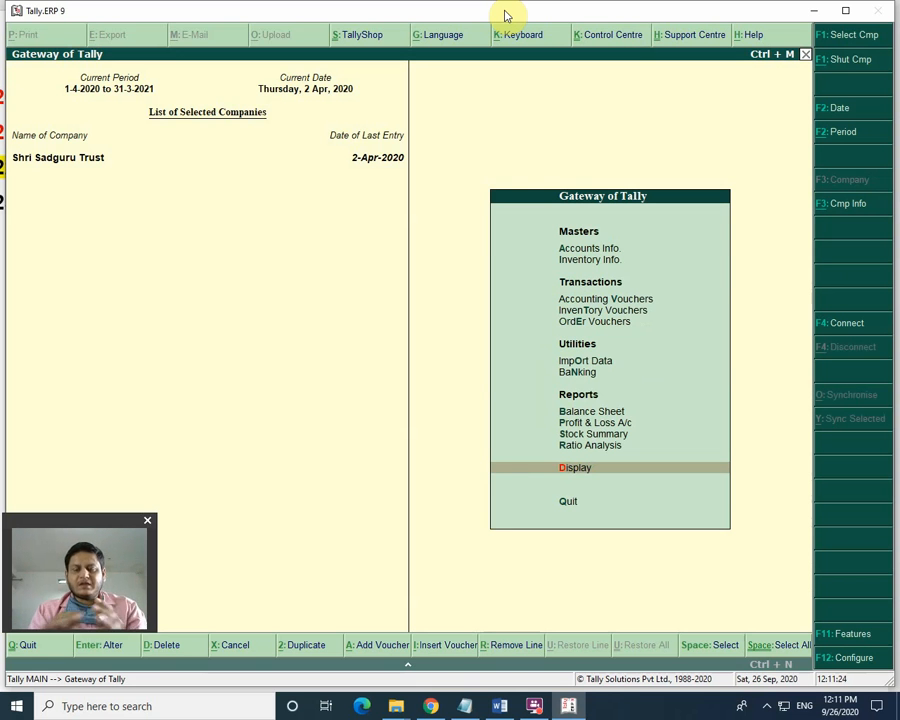
Step: Open the Statements of Inventory from the Display reports
{"action": "key", "text": "Return"}
{"action": "key", "text": "Down"}
{"action": "key", "text": "Down"}
{"action": "key", "text": "Down"}
{"action": "key", "text": "Down"}
{"action": "key", "text": "Down"}
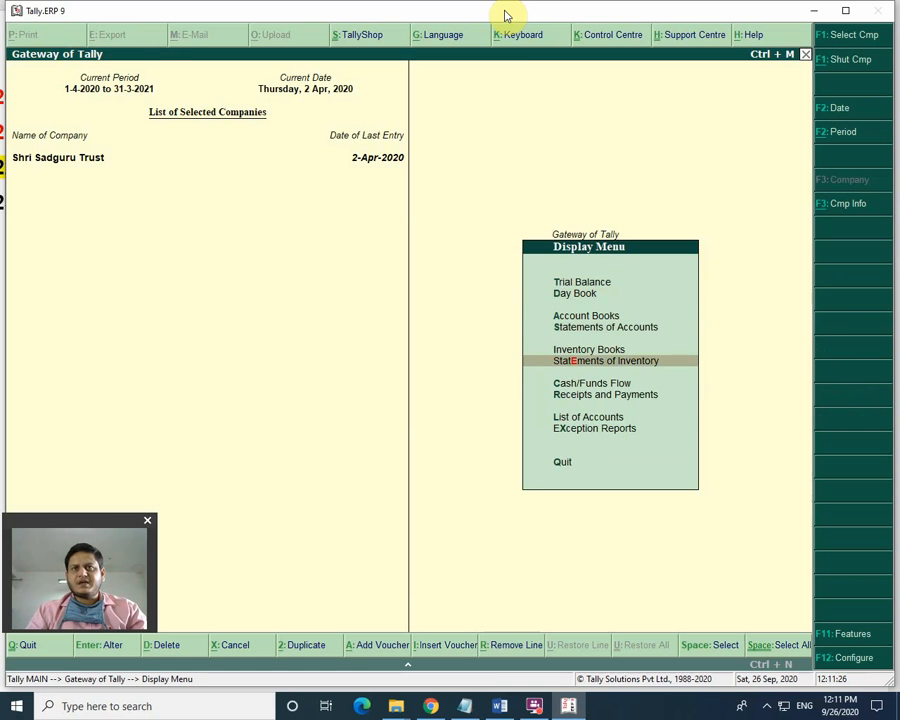
{"action": "key", "text": "Return"}
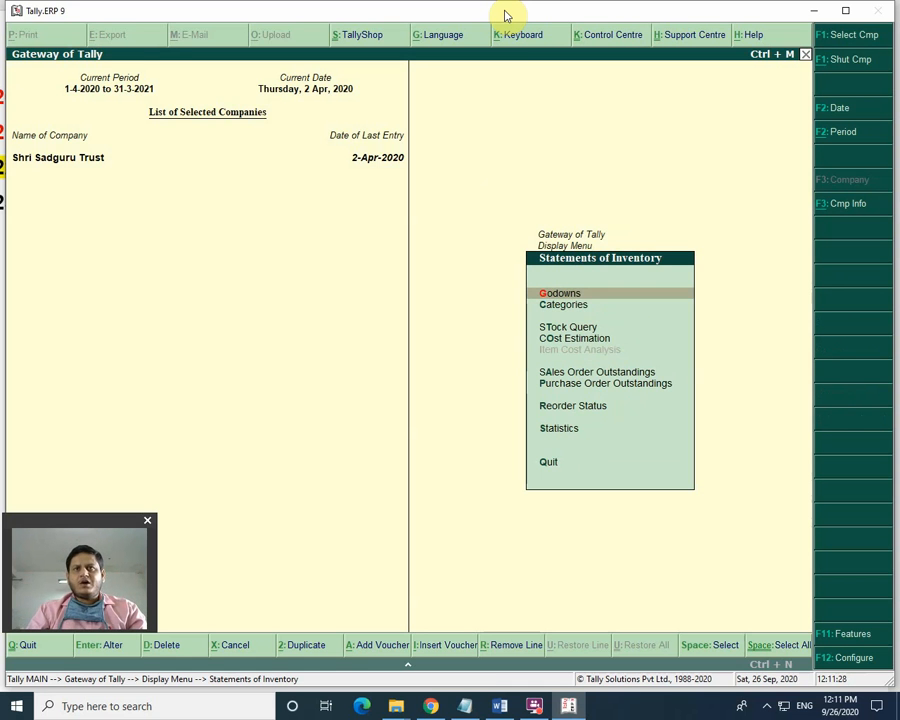
Step: Open the Sales Order Outstandings reports within the inventory statements
{"action": "key", "text": "Down"}
{"action": "key", "text": "Down"}
{"action": "key", "text": "Down"}
{"action": "key", "text": "Down"}
{"action": "key", "text": "Down"}
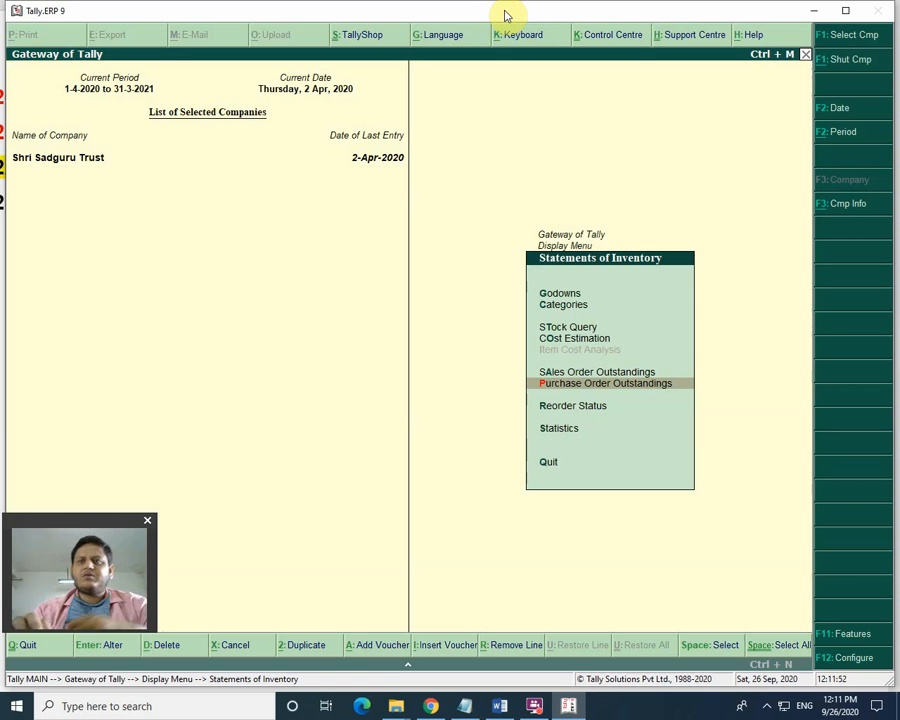
{"action": "key", "text": "Up"}
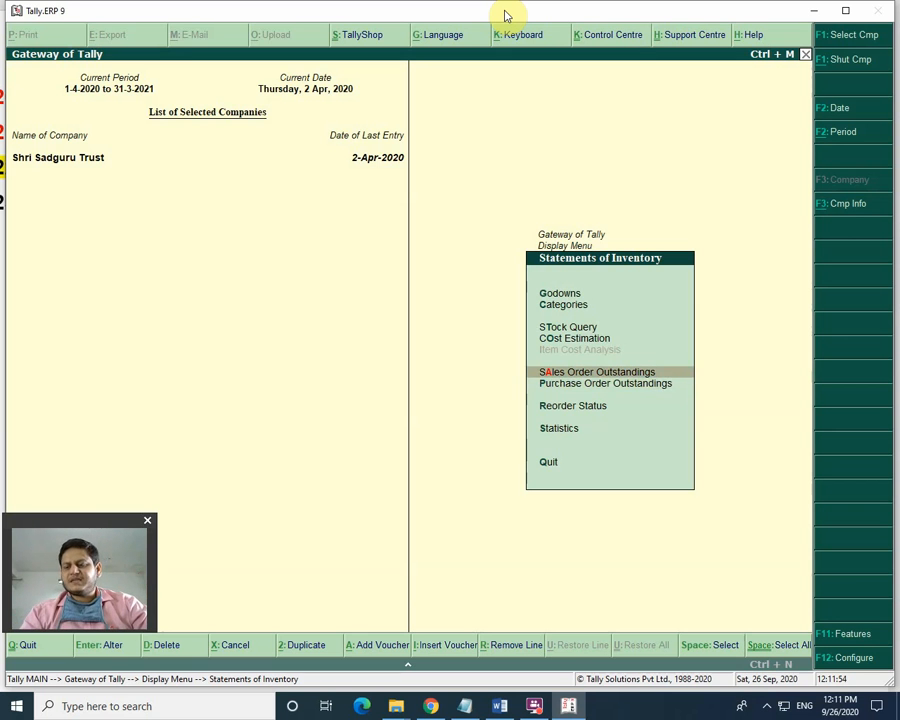
{"action": "key", "text": "Return"}
Step: View the outstanding sales orders by stock item for Rice 25 Kg Bag
{"action": "key", "text": "Down"}
{"action": "key", "text": "Down"}
{"action": "key", "text": "Down"}
{"action": "key", "text": "Down"}
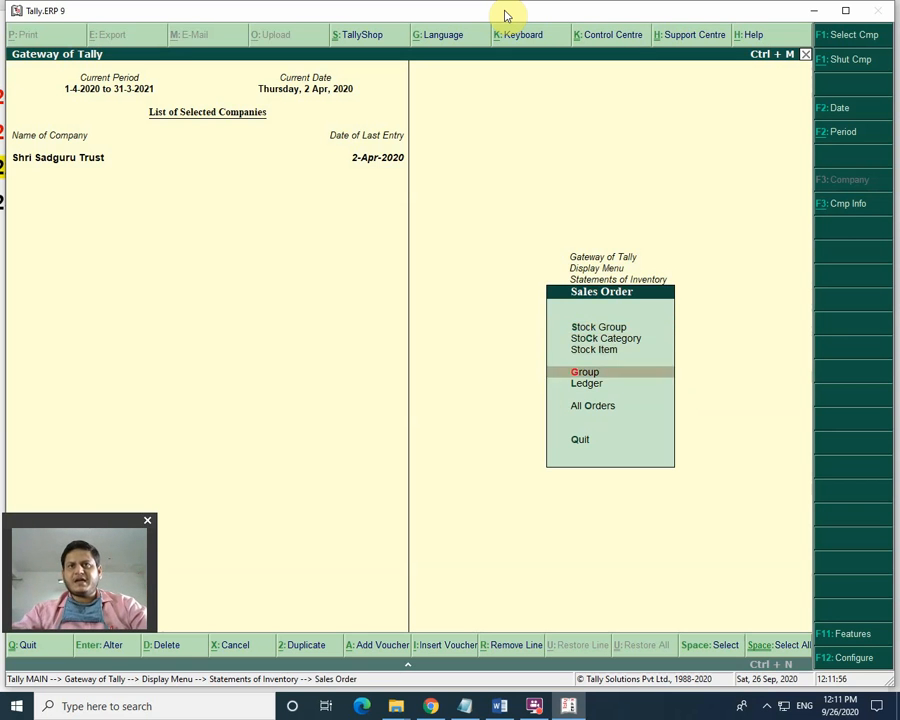
{"action": "key", "text": "Up"}
{"action": "key", "text": "Up"}
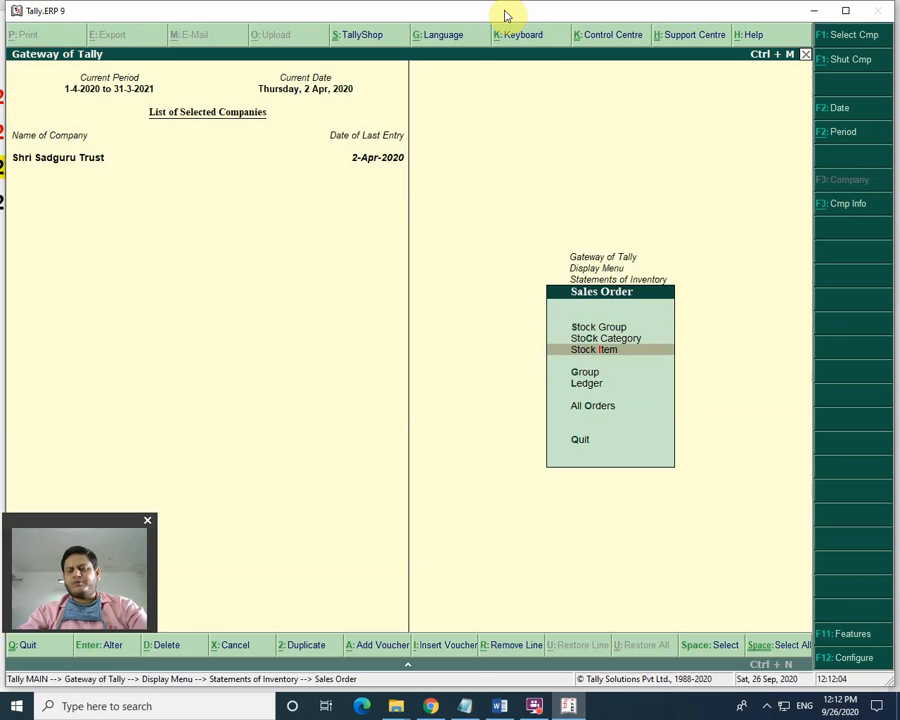
{"action": "key", "text": "Return"}
{"action": "key", "text": "Return"}
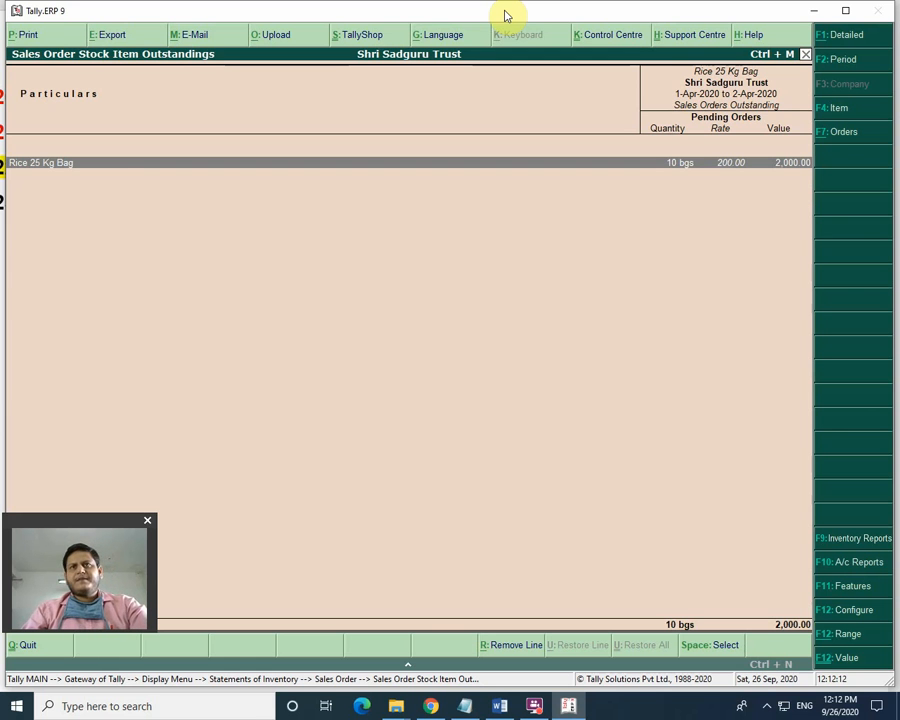
Step: Examine the order details of Rice 25 Kg Bag's outstanding sales orders and expand them to the detailed view
{"action": "key", "text": "Return"}
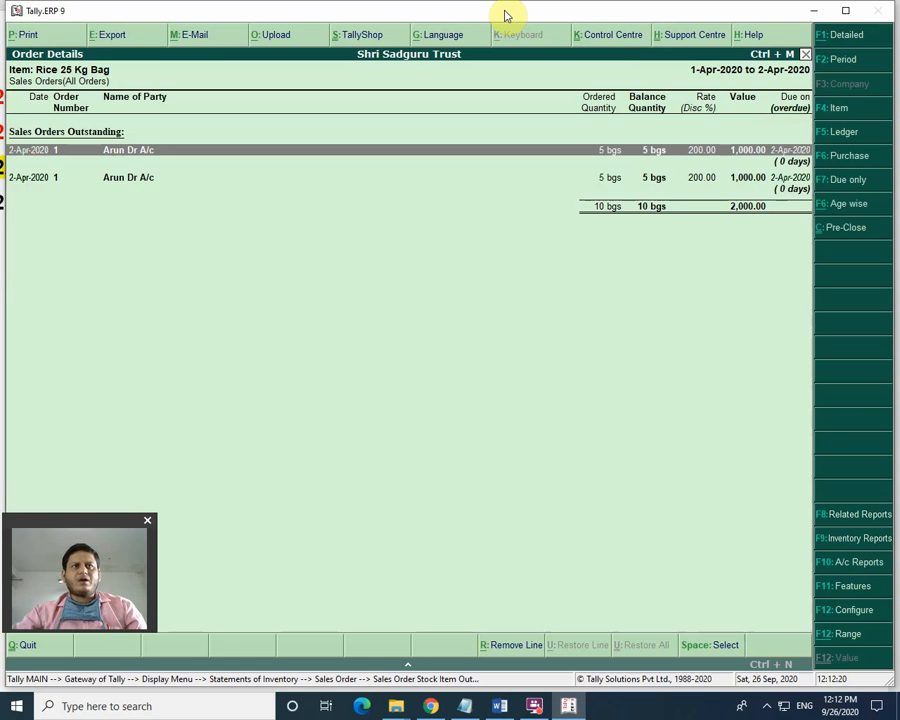
{"action": "key", "text": "Down"}
{"action": "key", "text": "Up"}
{"action": "key", "text": "Down"}
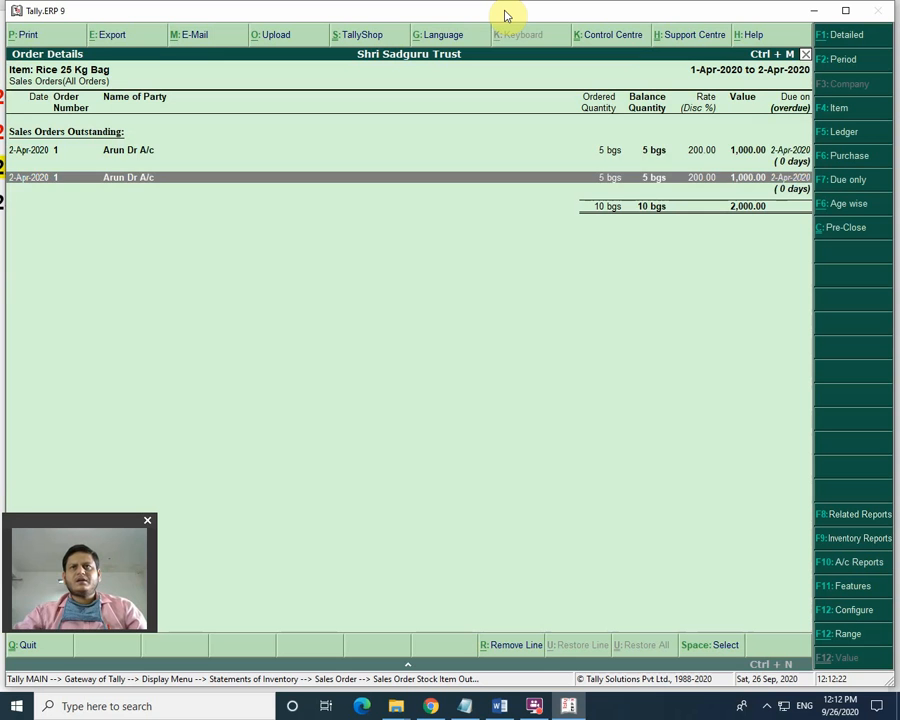
{"action": "key", "text": "Up"}
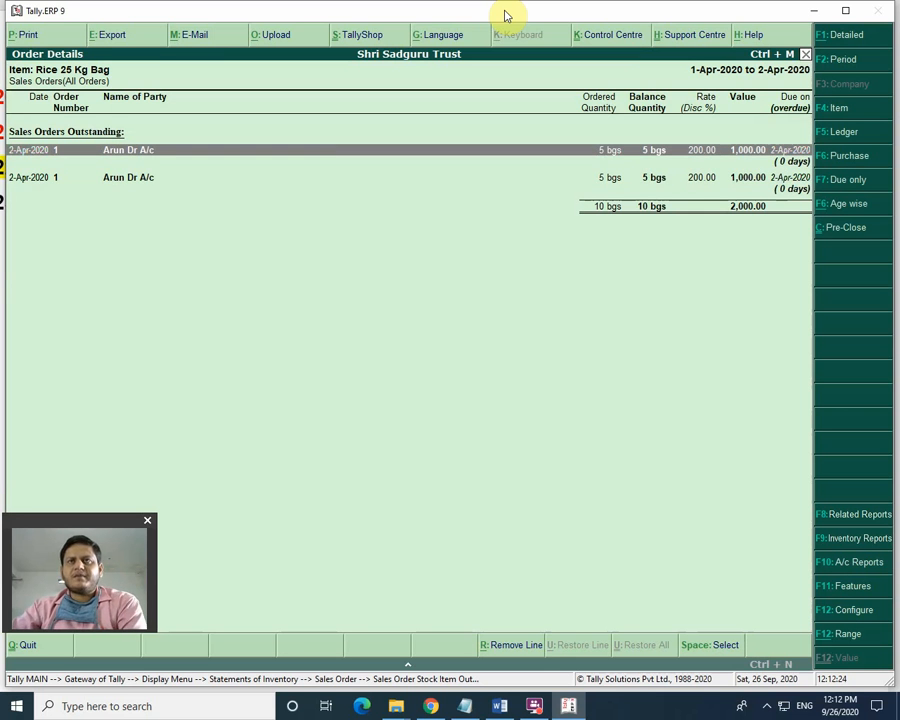
{"action": "key", "text": "Down"}
{"action": "key", "text": "Up"}
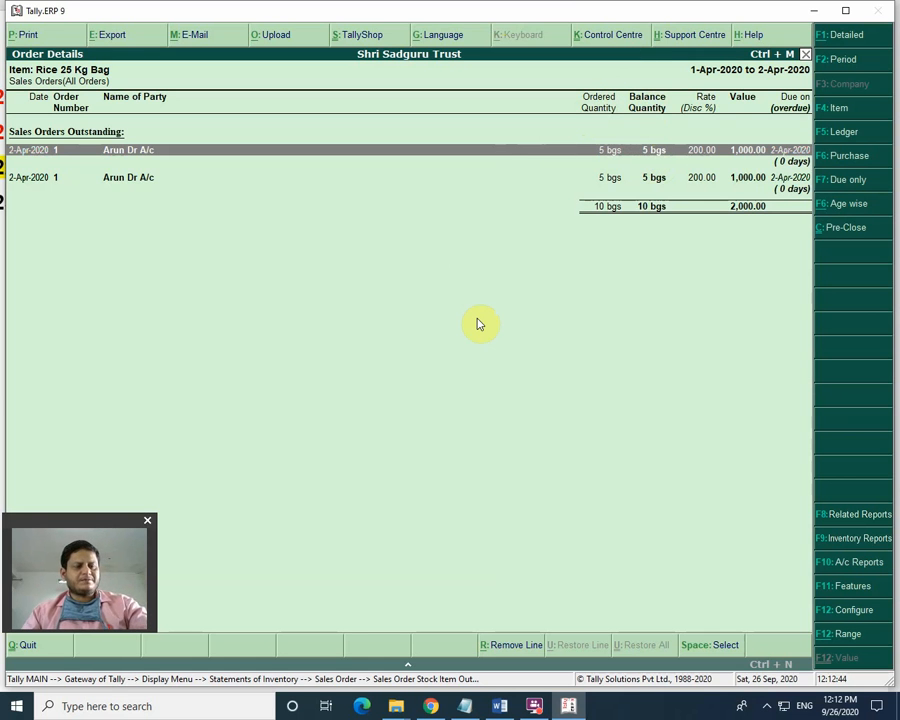
{"action": "key", "text": "alt+F1"}
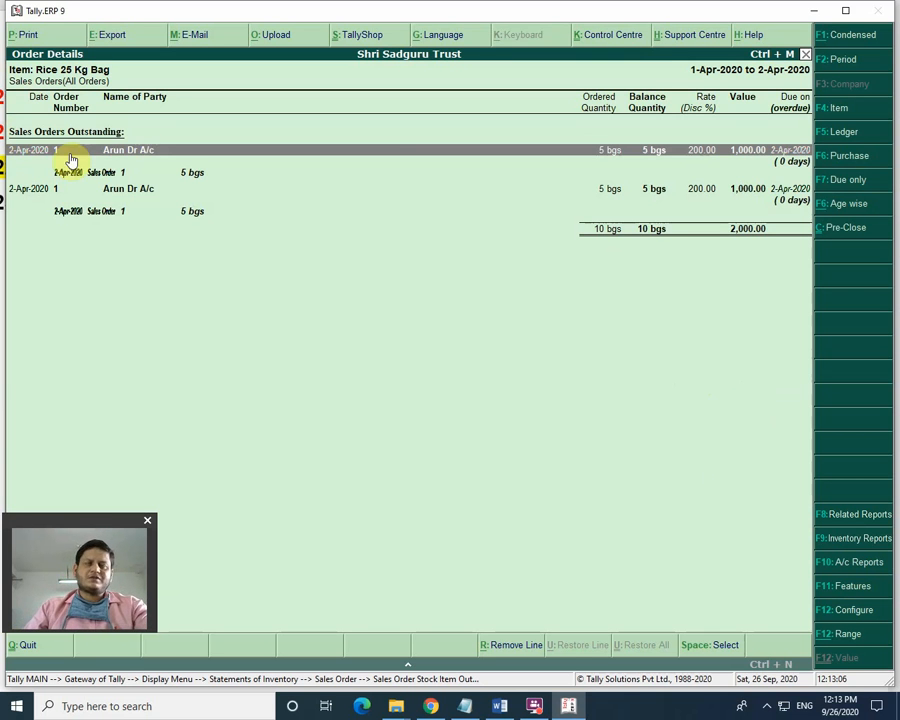
Step: Close the order details and inventory statements and return to the Gateway of Tally
{"action": "key", "text": "Escape"}
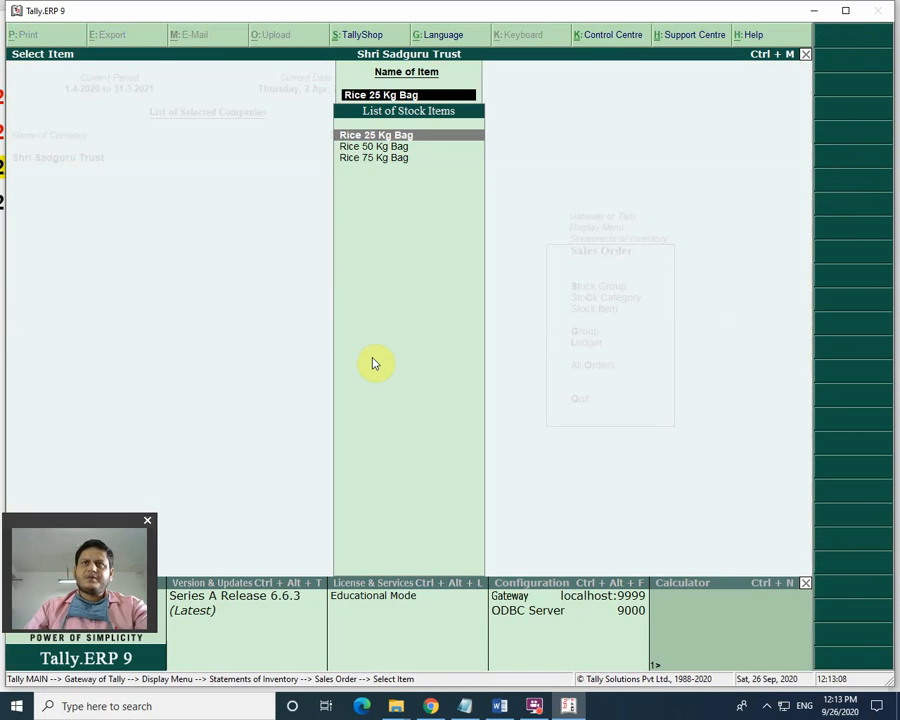
{"action": "key", "text": "Escape"}
{"action": "key", "text": "Escape"}
{"action": "key", "text": "Escape"}
{"action": "key", "text": "Escape"}
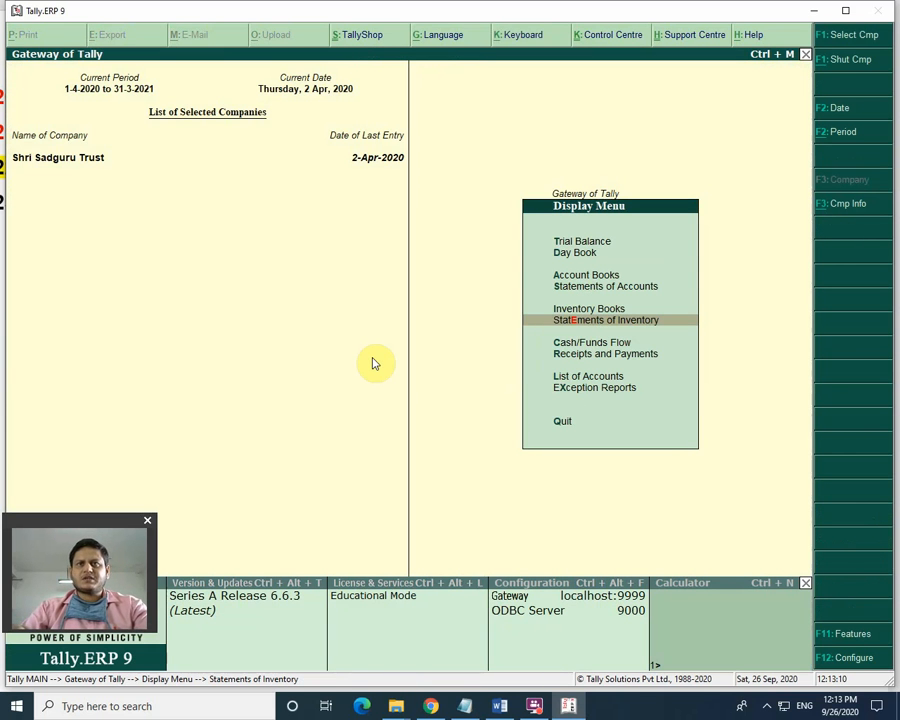
{"action": "key", "text": "Down"}
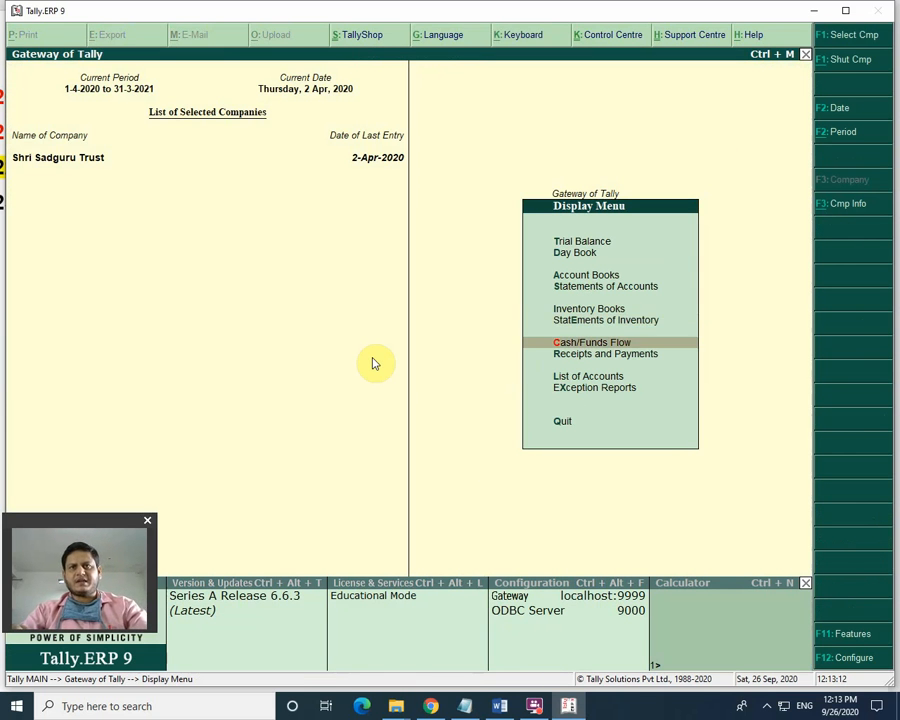
{"action": "key", "text": "Escape"}
{"action": "key", "text": "Up"}
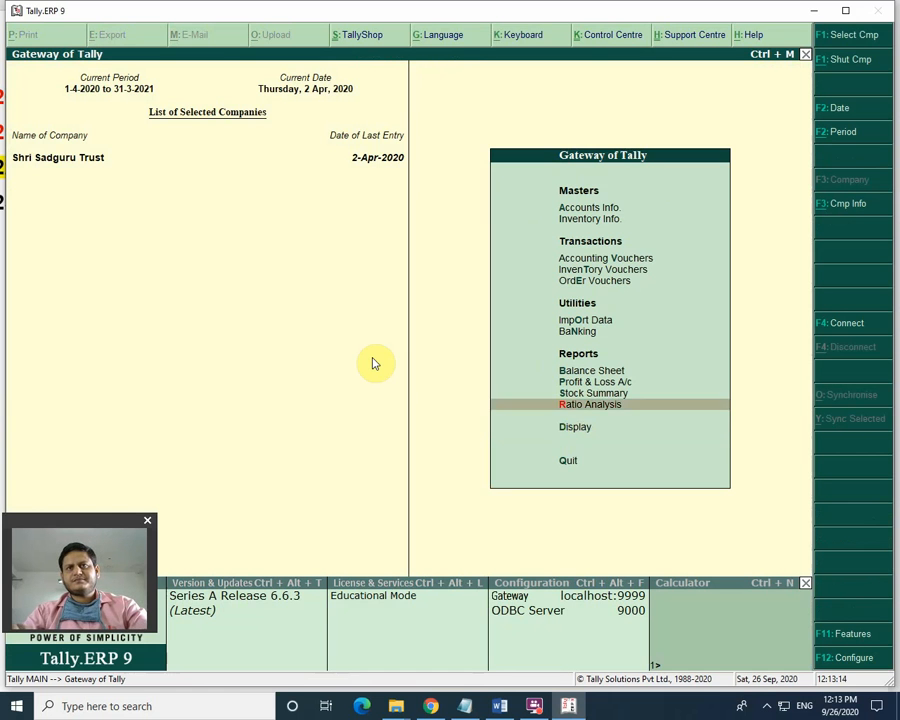
Step: Review the sales order voucher from the Day Book, quit it without saving, and return to the Gateway of Tally
{"action": "key", "text": "Down"}
{"action": "key", "text": "Return"}
{"action": "key", "text": "Down"}
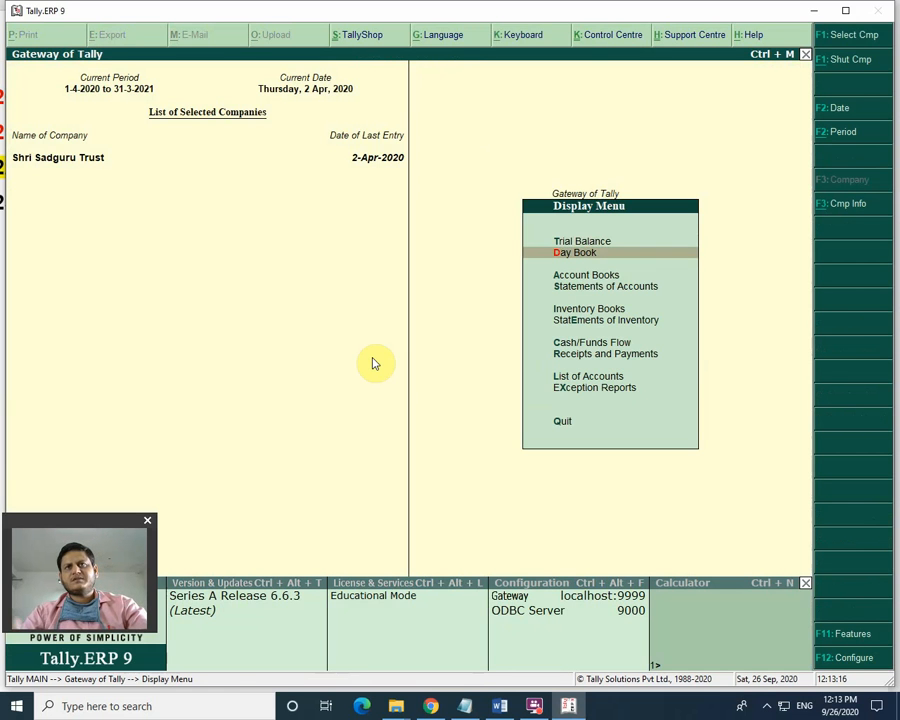
{"action": "key", "text": "Return"}
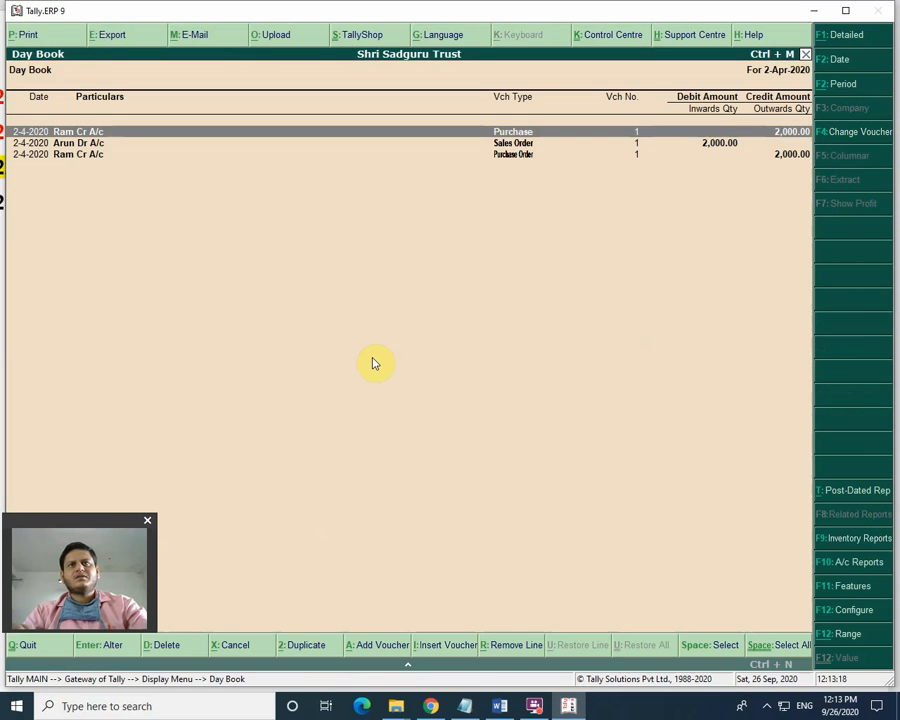
{"action": "key", "text": "Down"}
{"action": "key", "text": "Return"}
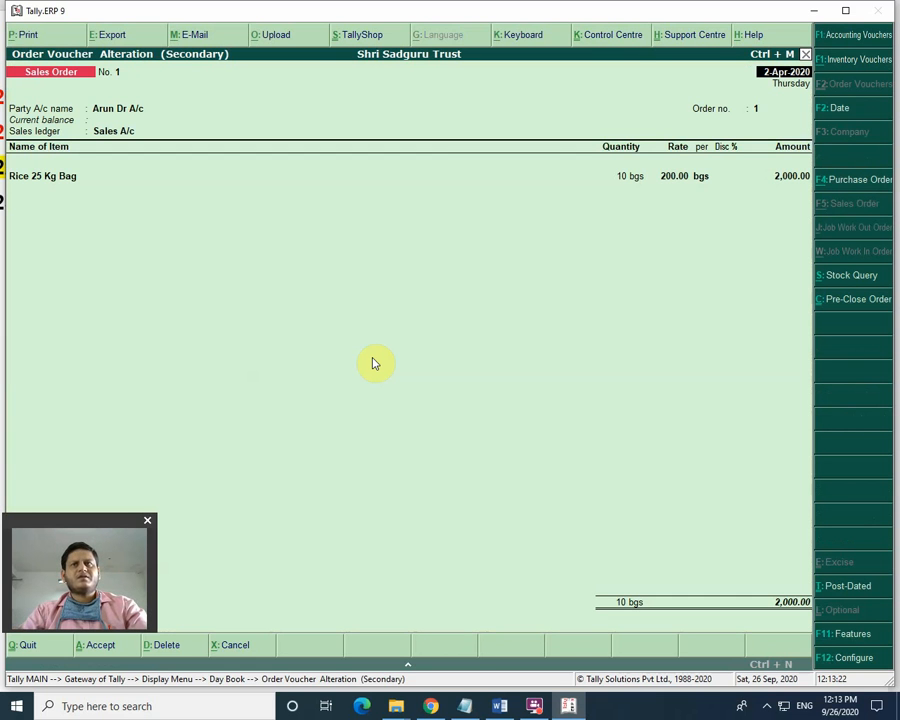
{"action": "key", "text": "Escape"}
{"action": "key", "text": "y"}
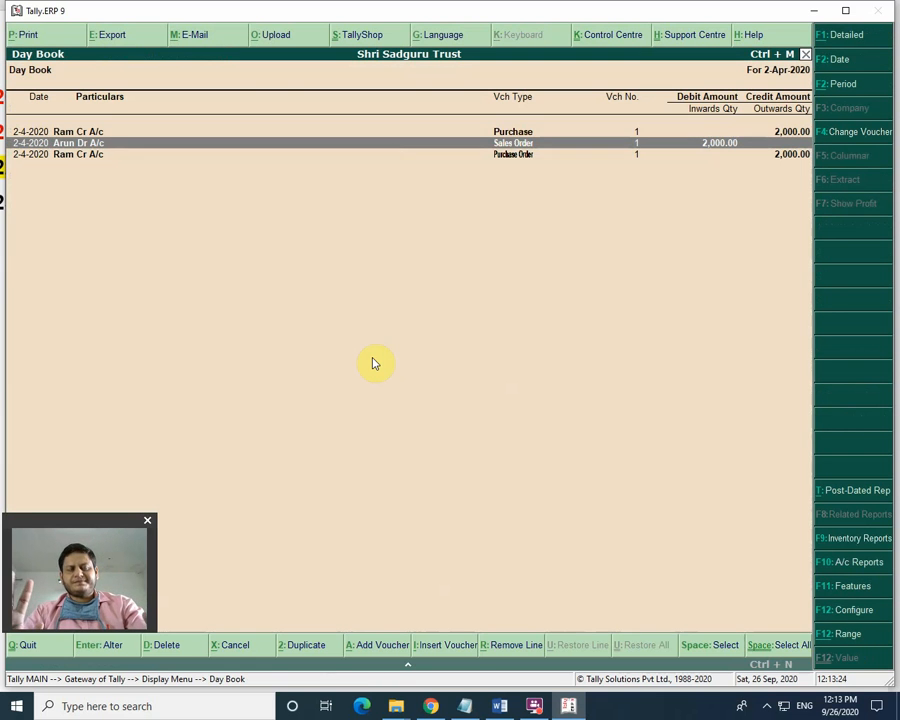
{"action": "key", "text": "Escape"}
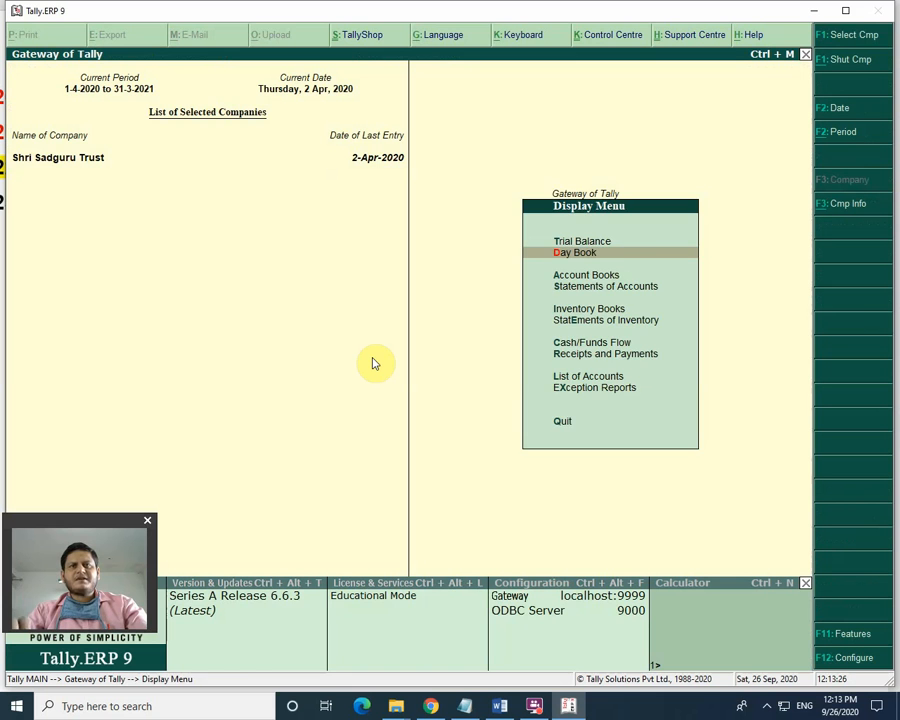
{"action": "key", "text": "Escape"}
Step: Start a new Sales voucher in Accounting Vouchers
{"action": "key", "text": "Up"}
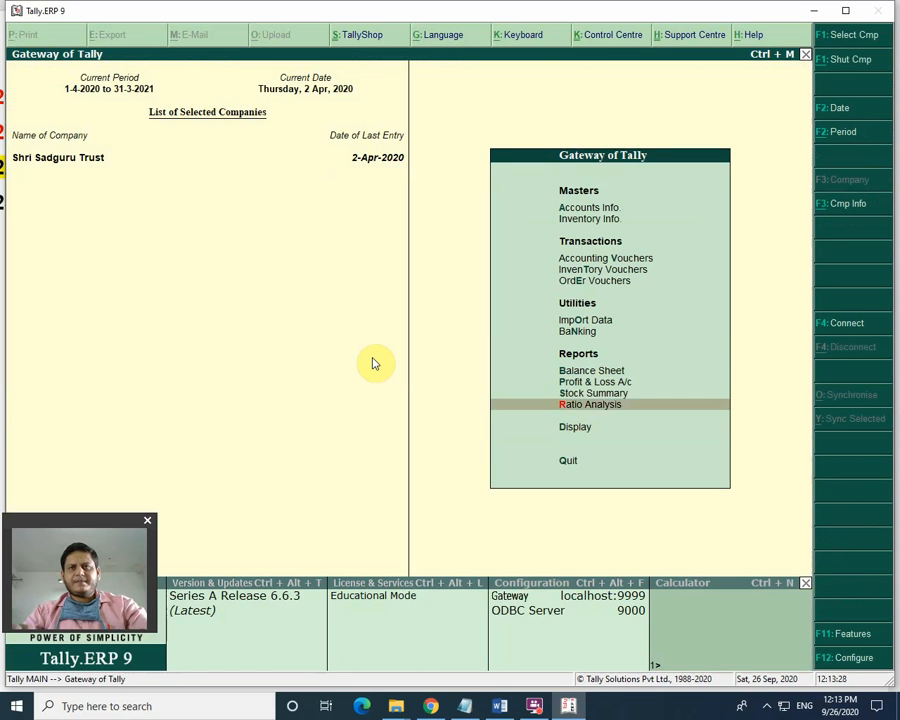
{"action": "key", "text": "Up"}
{"action": "key", "text": "Up"}
{"action": "key", "text": "Up"}
{"action": "key", "text": "Up"}
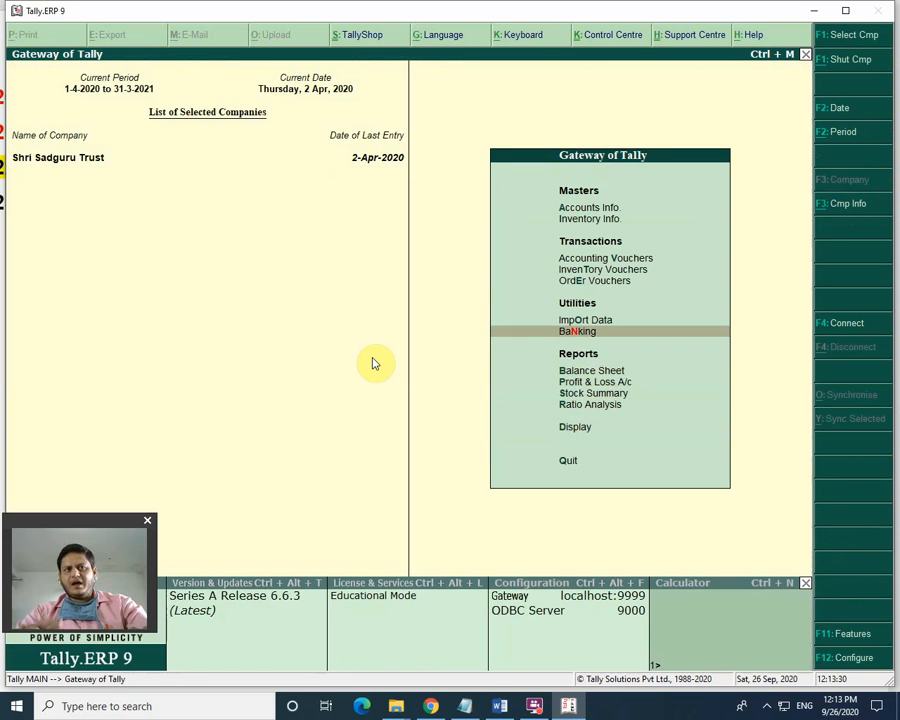
{"action": "key", "text": "Up"}
{"action": "key", "text": "Up"}
{"action": "key", "text": "Up"}
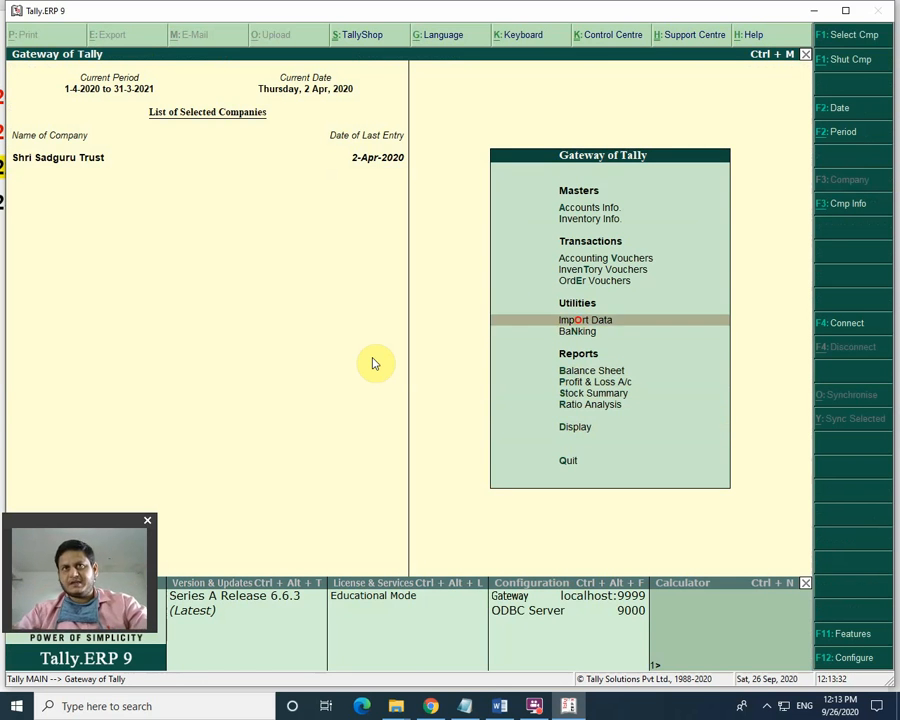
{"action": "key", "text": "Up"}
{"action": "key", "text": "Return"}
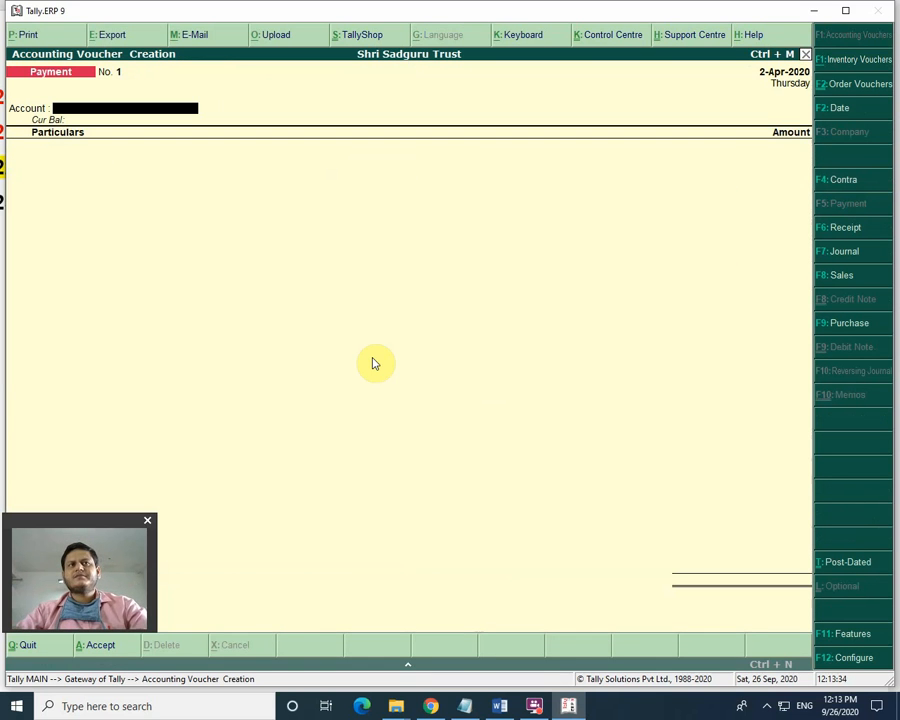
{"action": "key", "text": "F8"}
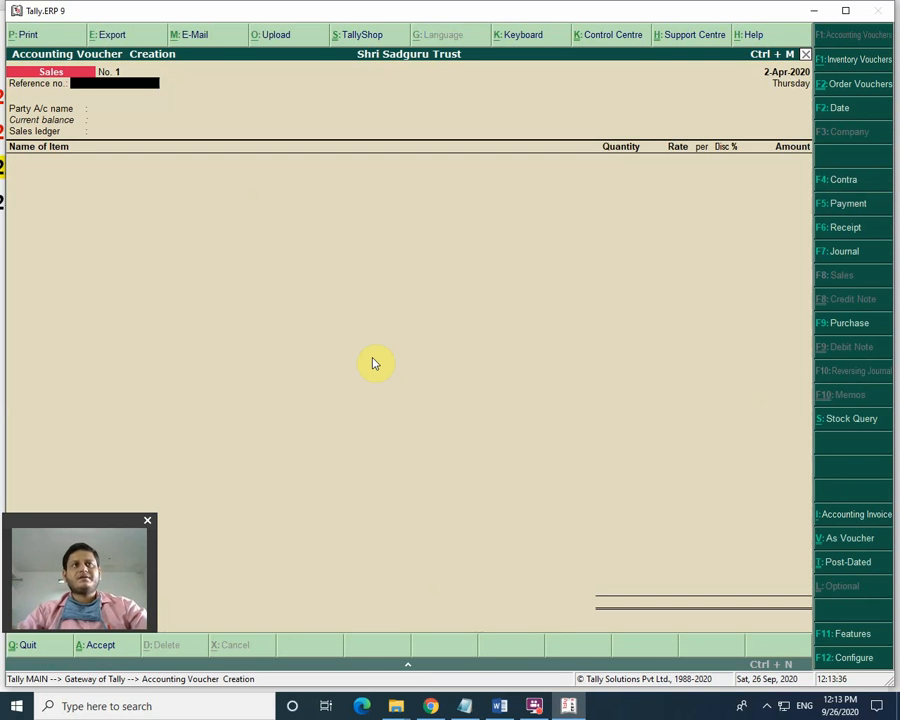
Step: Enter reference number 2, choose the sales order's debtor ledger as the party, and leave the delivery note details blank
{"action": "type", "text": "2"}
{"action": "key", "text": "Return"}
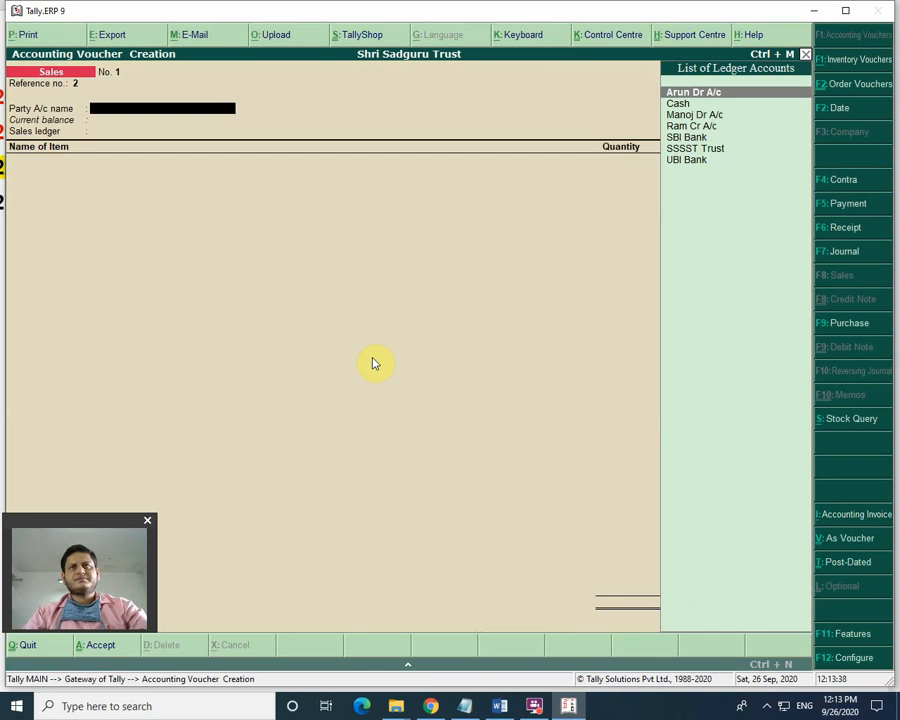
{"action": "key", "text": "Return"}
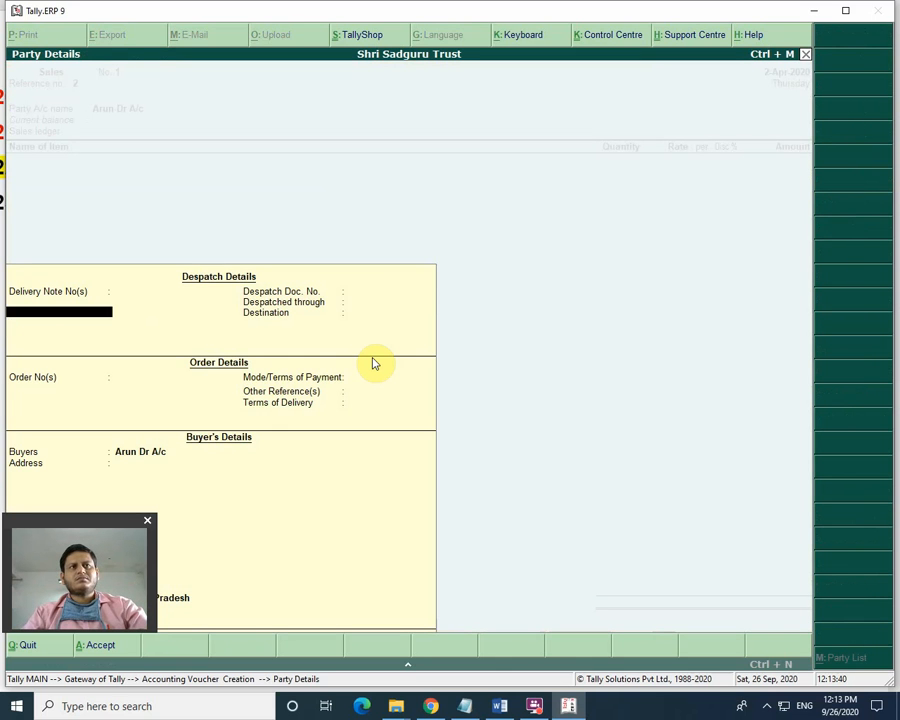
{"action": "key", "text": "Return"}
{"action": "key", "text": "Return"}
{"action": "key", "text": "Return"}
{"action": "key", "text": "Return"}
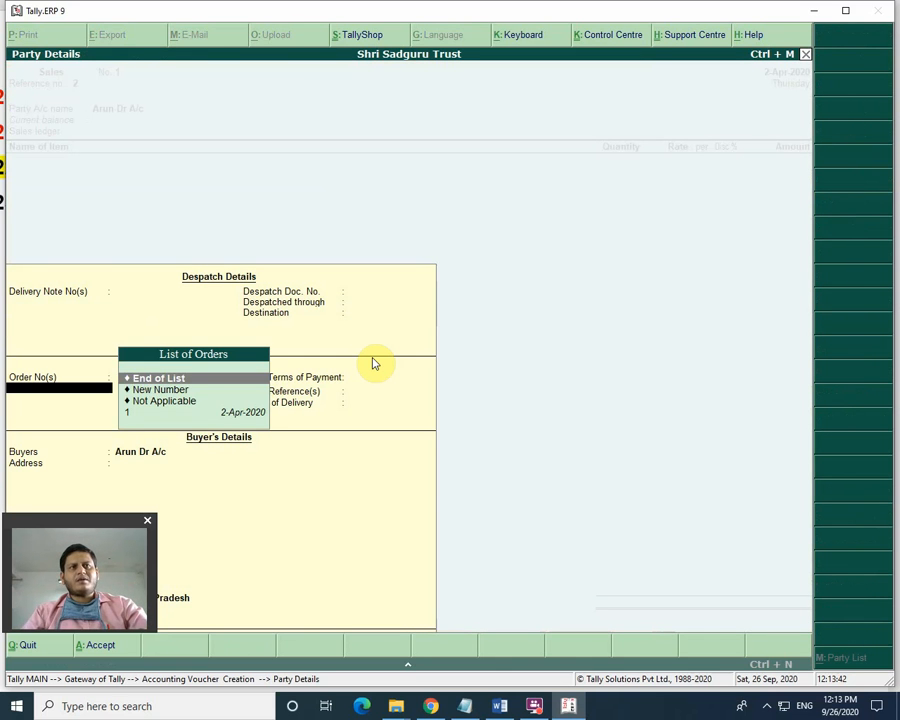
Step: Link the sales voucher to order 1 dated 2-Apr-2020 and accept the party details with the Sales A/c ledger
{"action": "key", "text": "Down"}
{"action": "key", "text": "Down"}
{"action": "key", "text": "Down"}
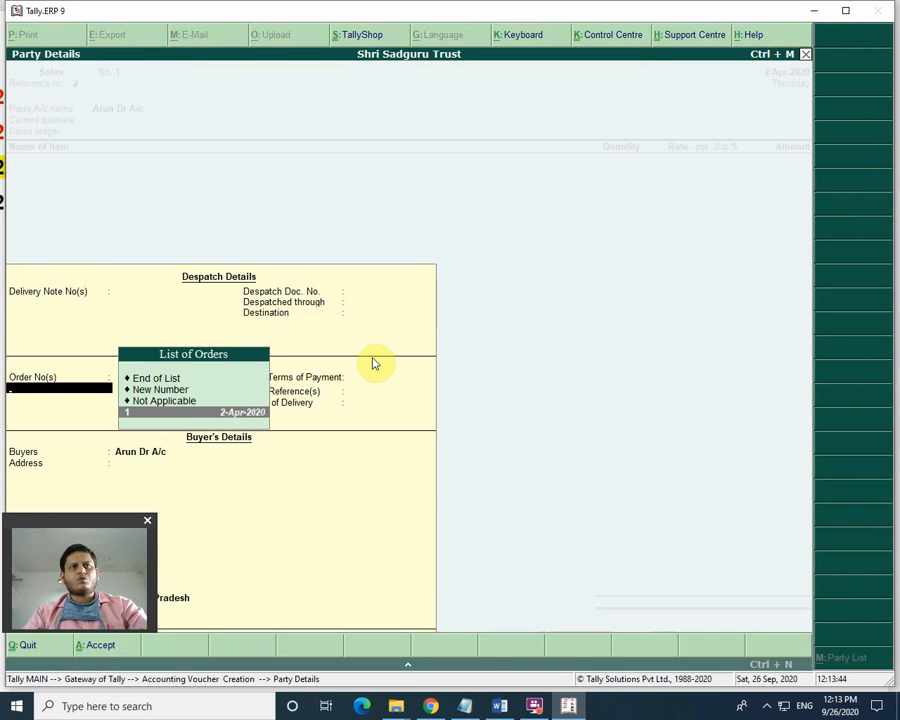
{"action": "key", "text": "Return"}
{"action": "key", "text": "Return"}
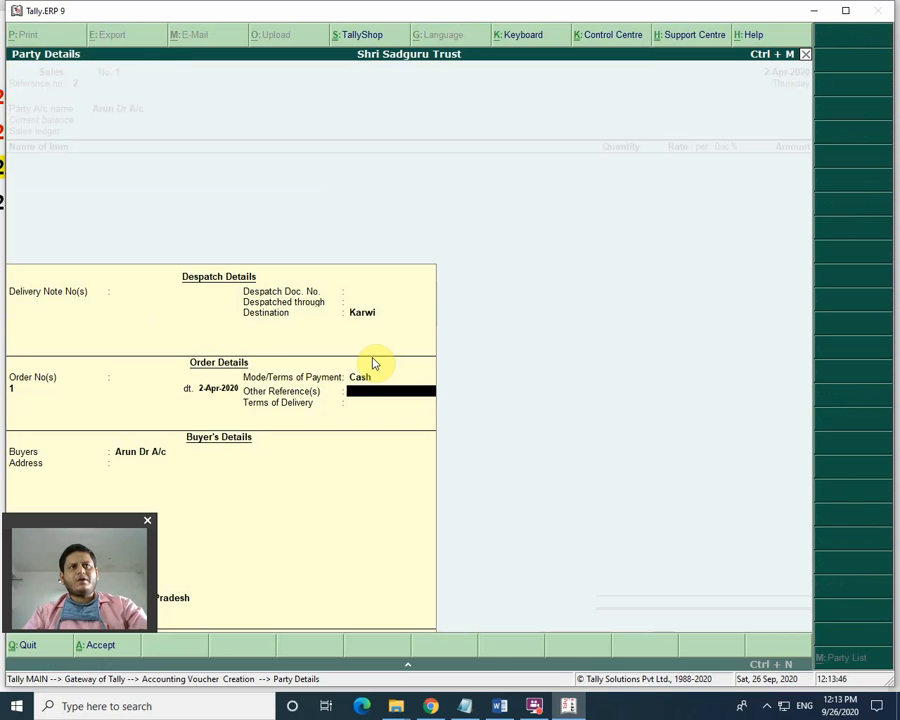
{"action": "key", "text": "Return"}
{"action": "key", "text": "Return"}
{"action": "key", "text": "Return"}
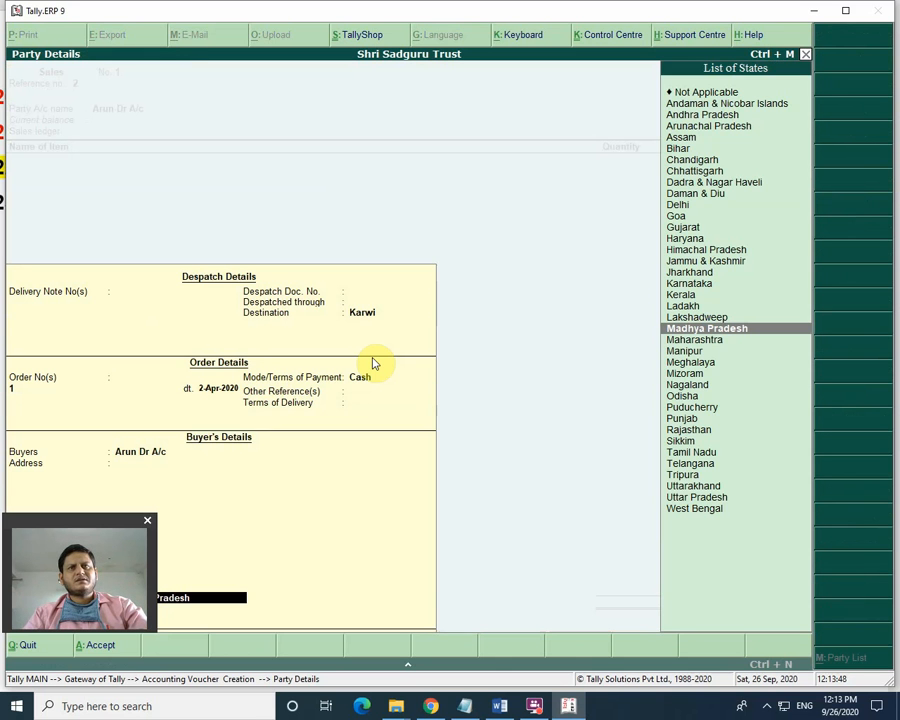
{"action": "key", "text": "Return"}
{"action": "key", "text": "Return"}
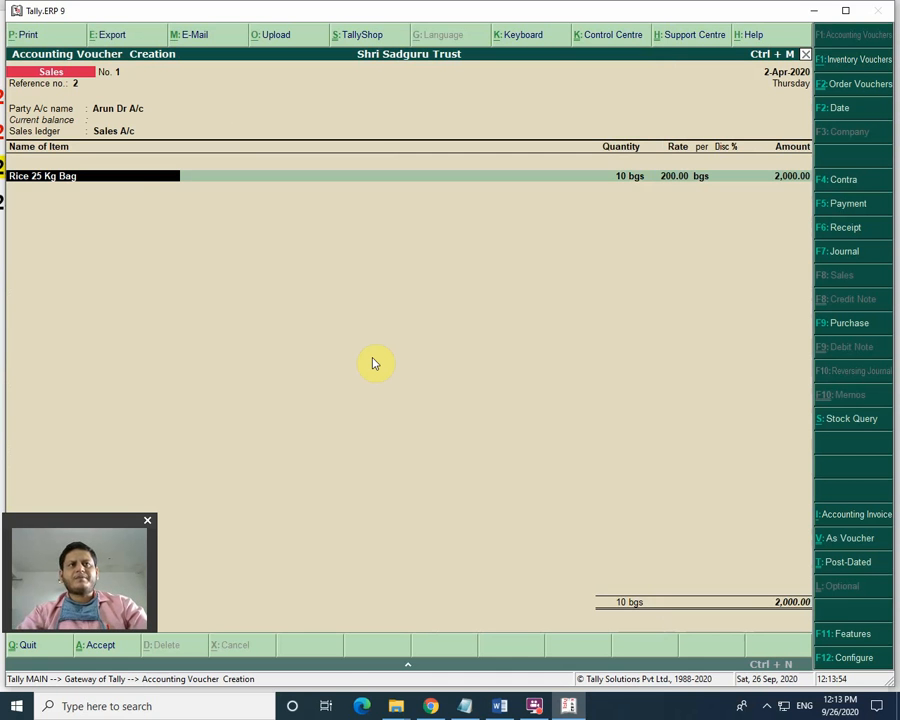
Step: Allocate Rice 25 Kg Bag to order 1 from the Kamtan godown, keeping 5 bgs at rate 200 without a discount
{"action": "key", "text": "Return"}
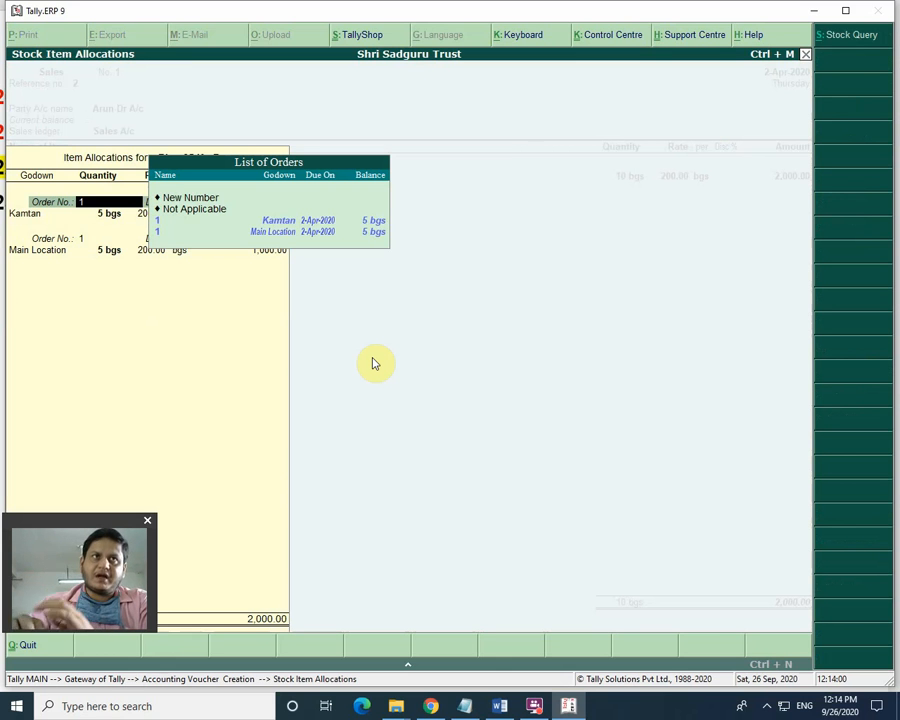
{"action": "key", "text": "Down"}
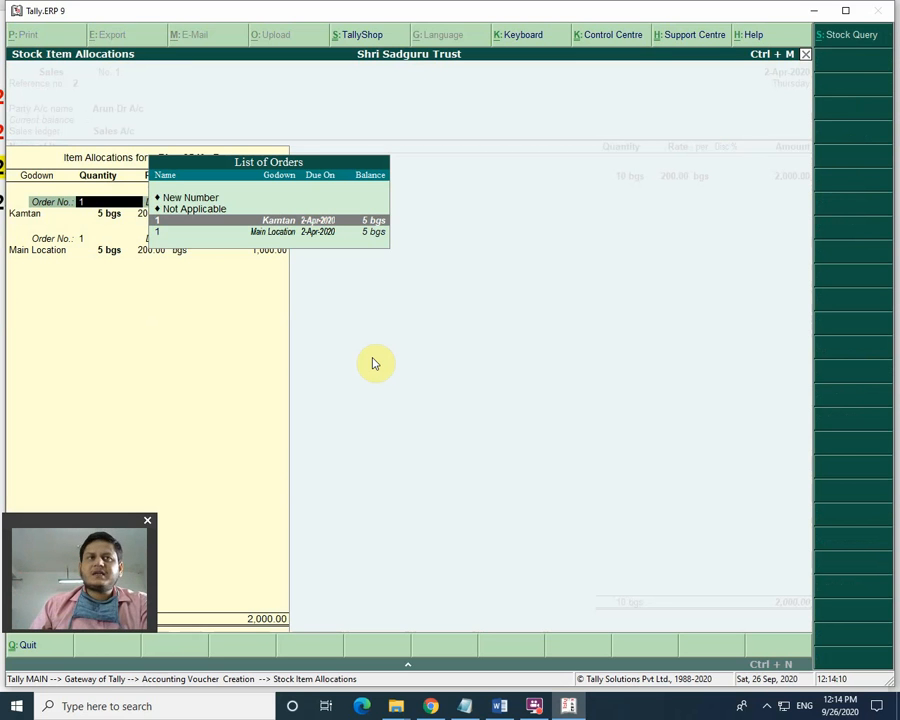
{"action": "key", "text": "Return"}
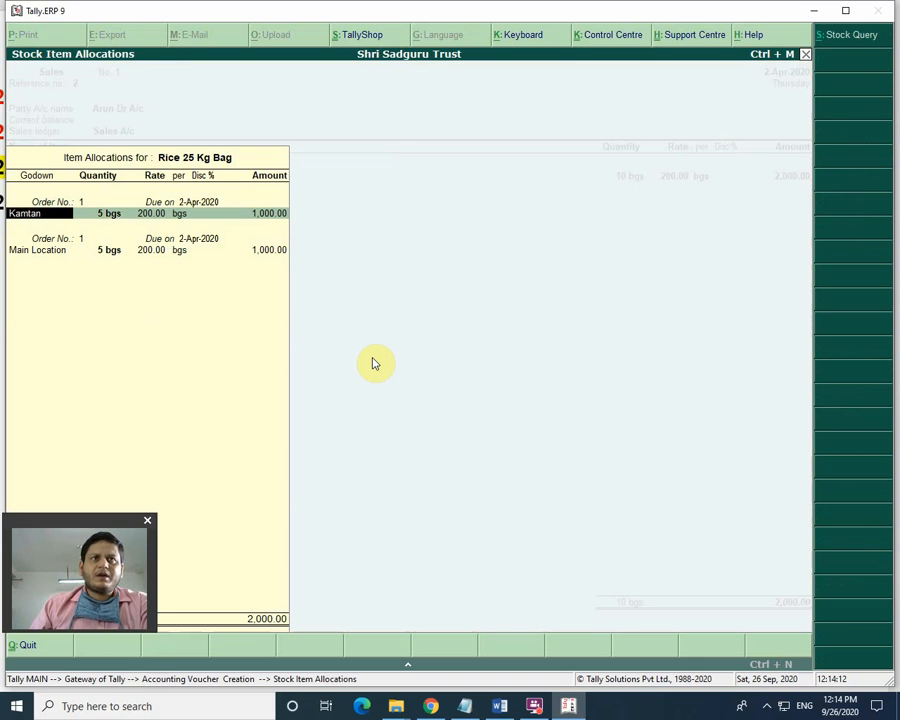
{"action": "key", "text": "Return"}
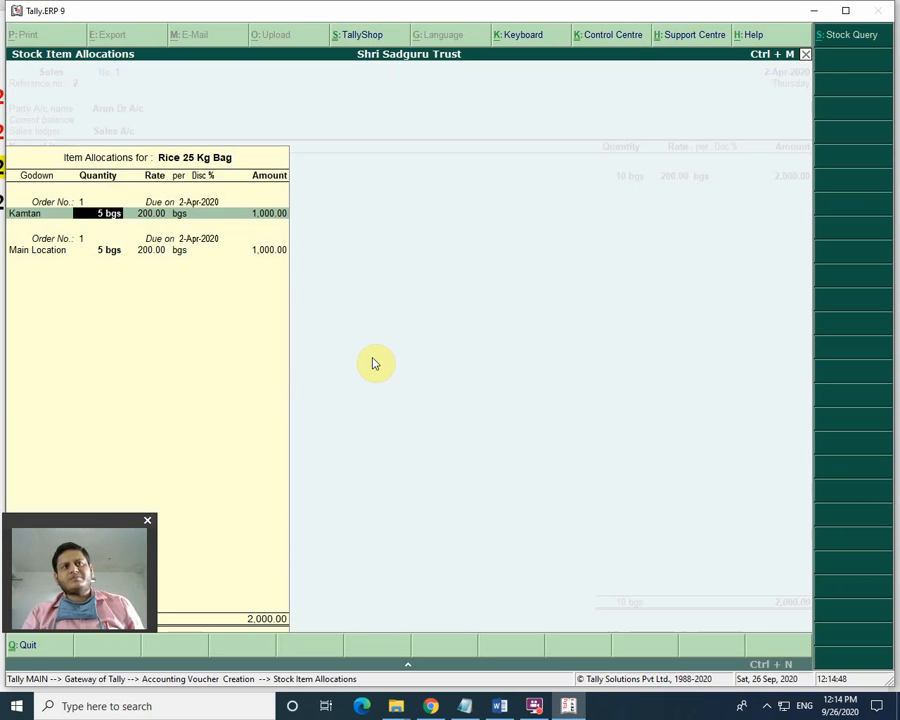
{"action": "key", "text": "Return"}
{"action": "key", "text": "Return"}
{"action": "key", "text": "Return"}
{"action": "key", "text": "Return"}
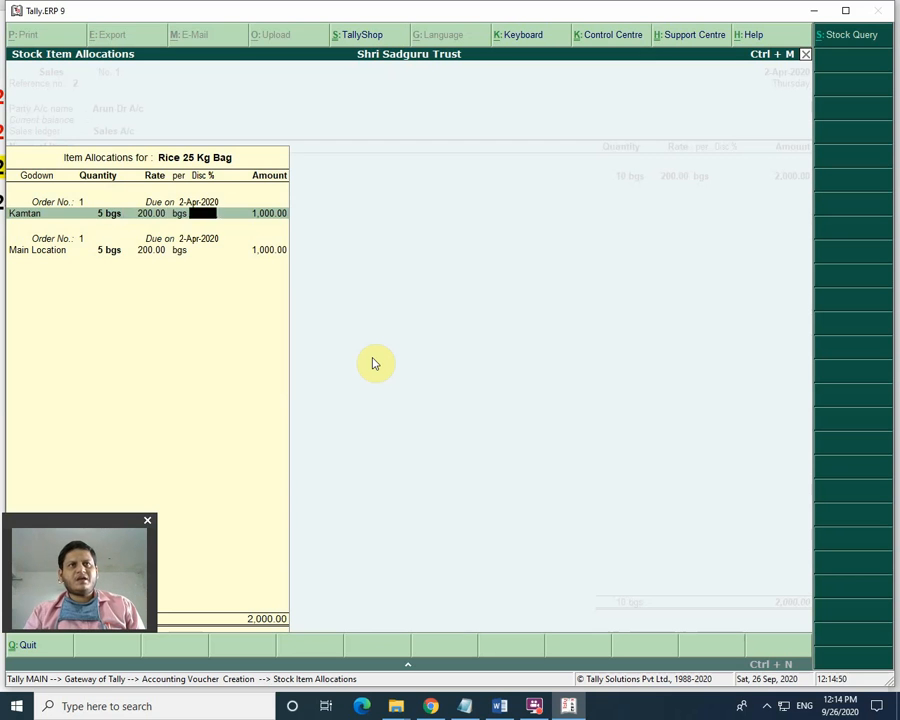
{"action": "key", "text": "Return"}
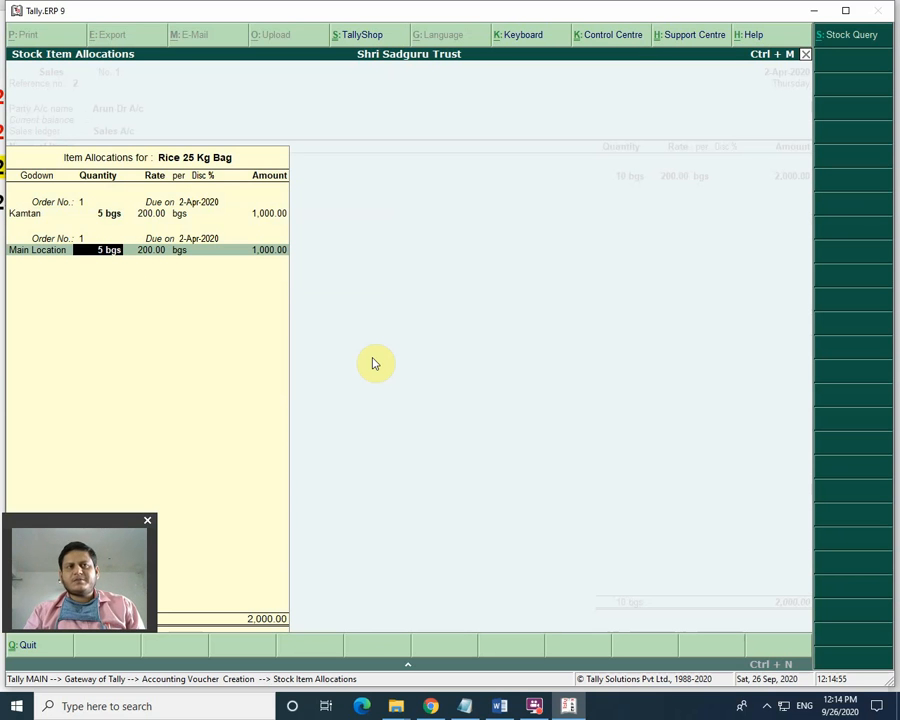
Step: Set the Main Location quantity against order 1 to 2 bgs and accept the item allocations
{"action": "type", "text": "2"}
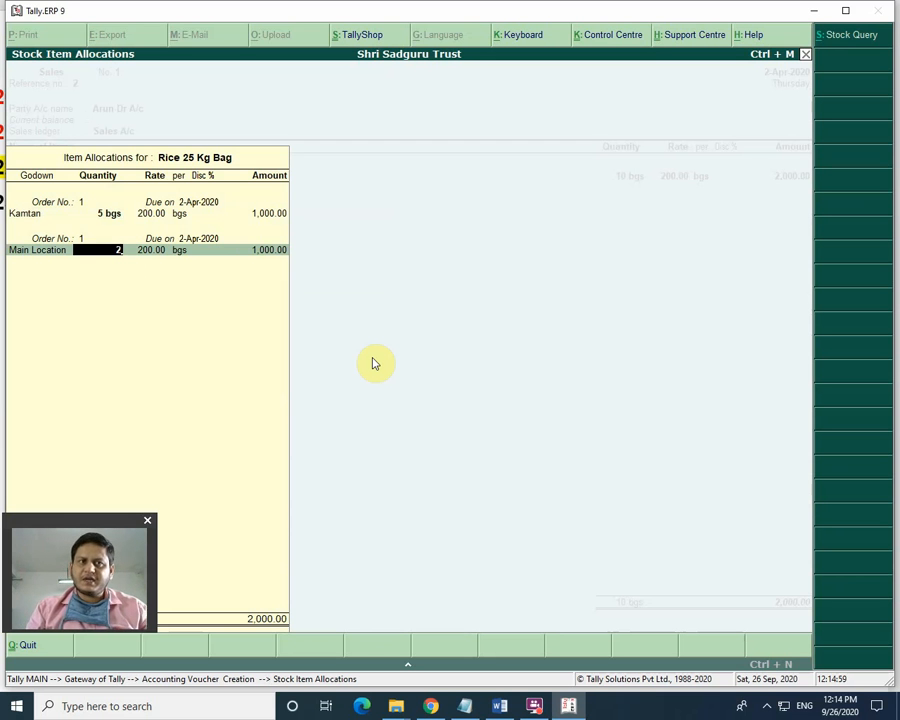
{"action": "key", "text": "Return"}
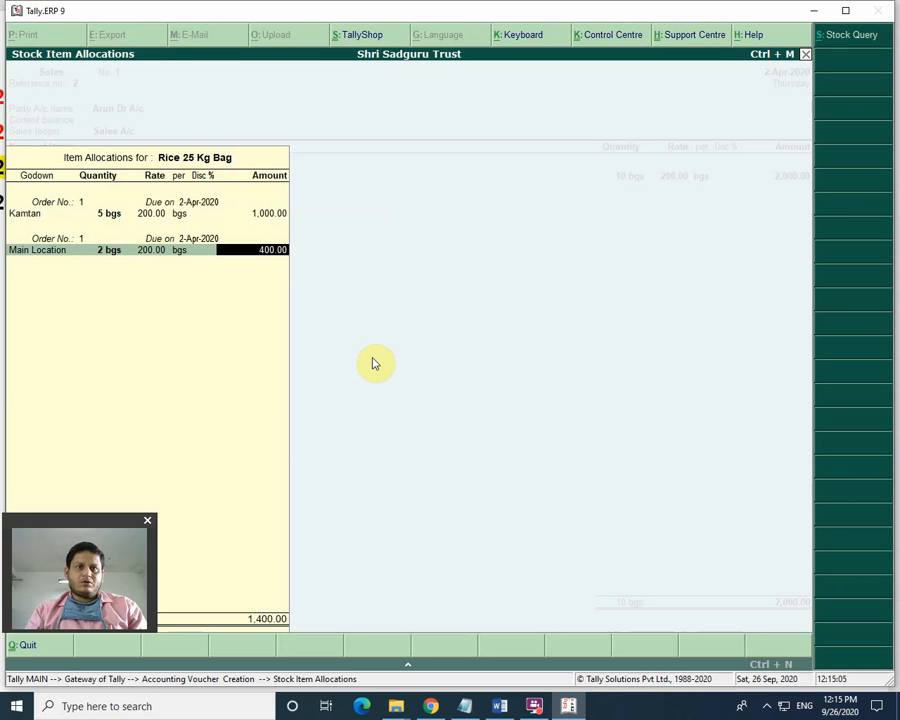
{"action": "key", "text": "Return"}
{"action": "key", "text": "Return"}
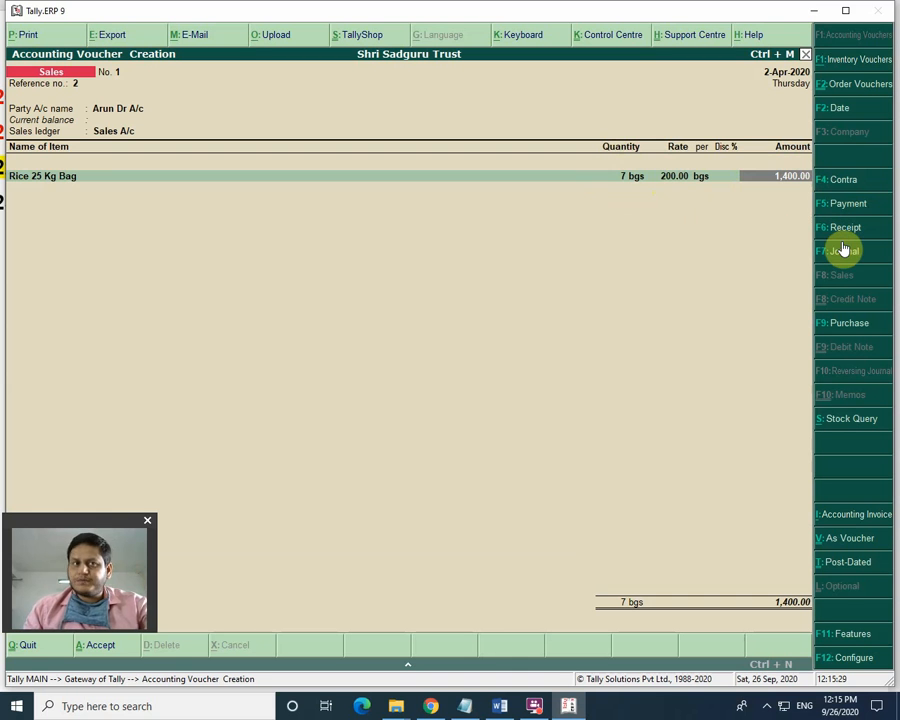
Step: Finish the item entry, save the sales voucher, and return to the Gateway of Tally
{"action": "key", "text": "Return"}
{"action": "key", "text": "Return"}
{"action": "key", "text": "Return"}
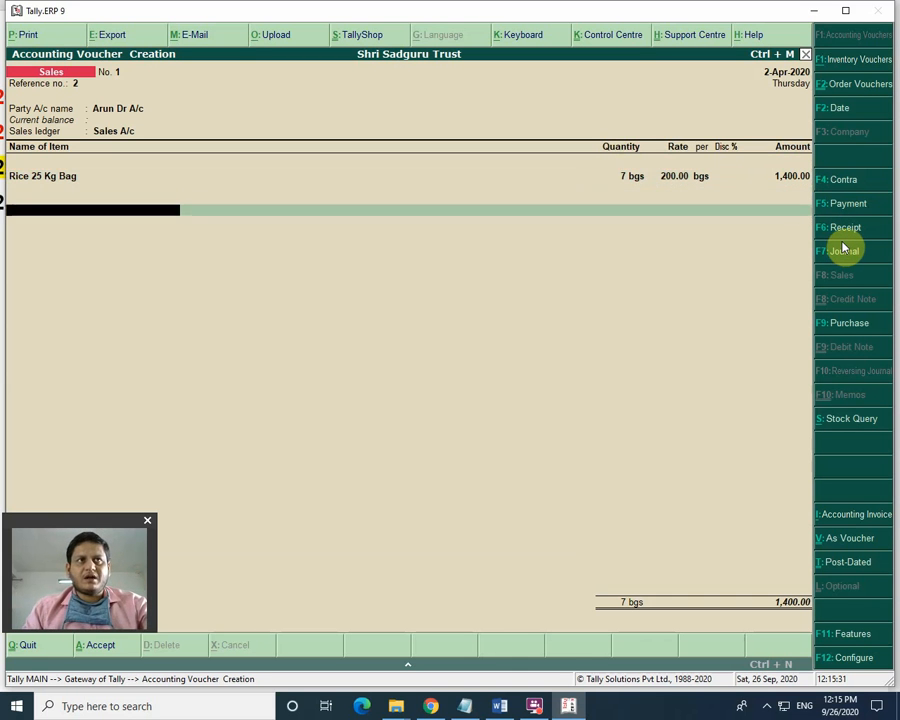
{"action": "key", "text": "Return"}
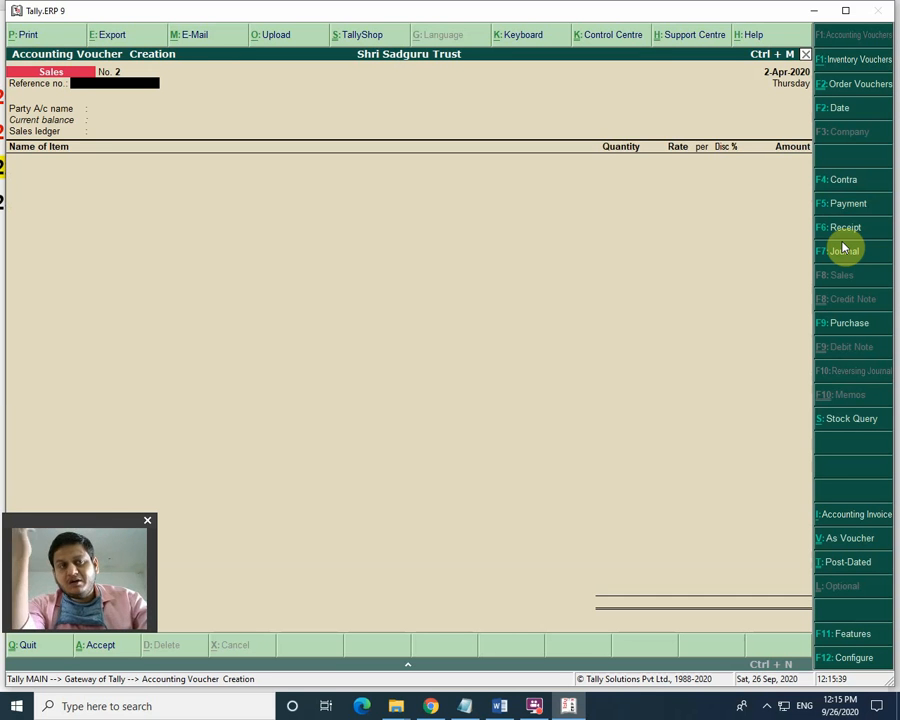
{"action": "key", "text": "Escape"}
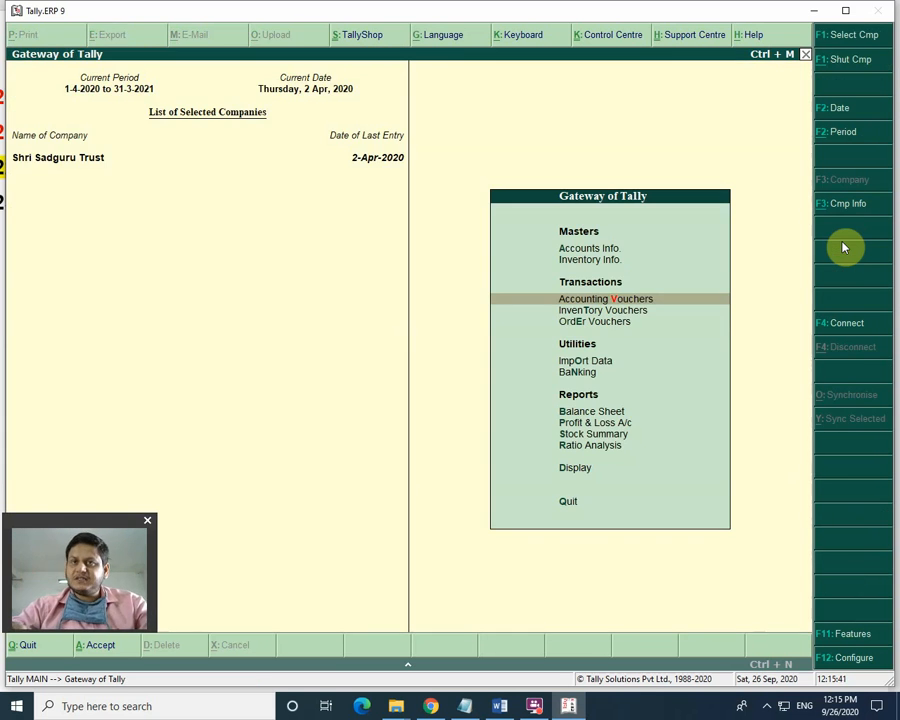
Step: Open the Sales Order Outstandings choices under the Statements of Inventory
{"action": "key", "text": "d"}
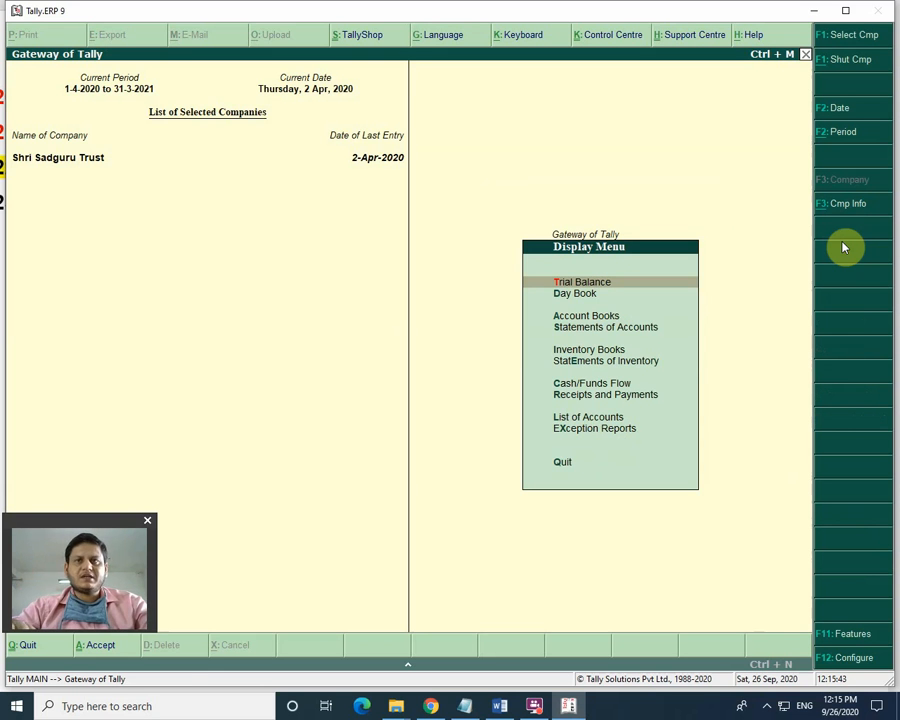
{"action": "key", "text": "Down"}
{"action": "key", "text": "Down"}
{"action": "key", "text": "Down"}
{"action": "key", "text": "Down"}
{"action": "key", "text": "Down"}
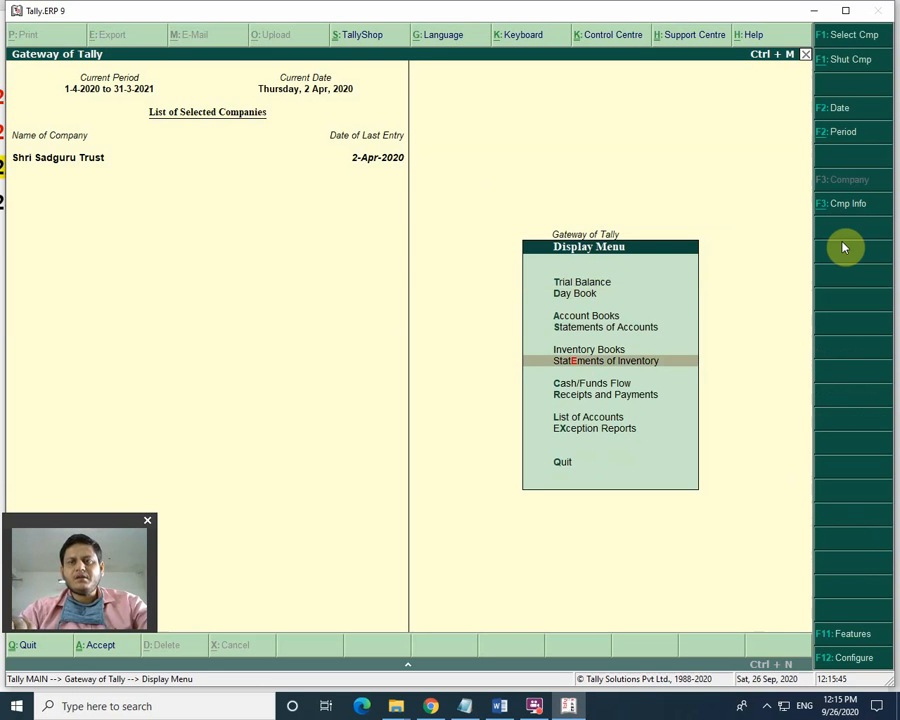
{"action": "key", "text": "Return"}
{"action": "key", "text": "Down"}
{"action": "key", "text": "Down"}
{"action": "key", "text": "Down"}
{"action": "key", "text": "Down"}
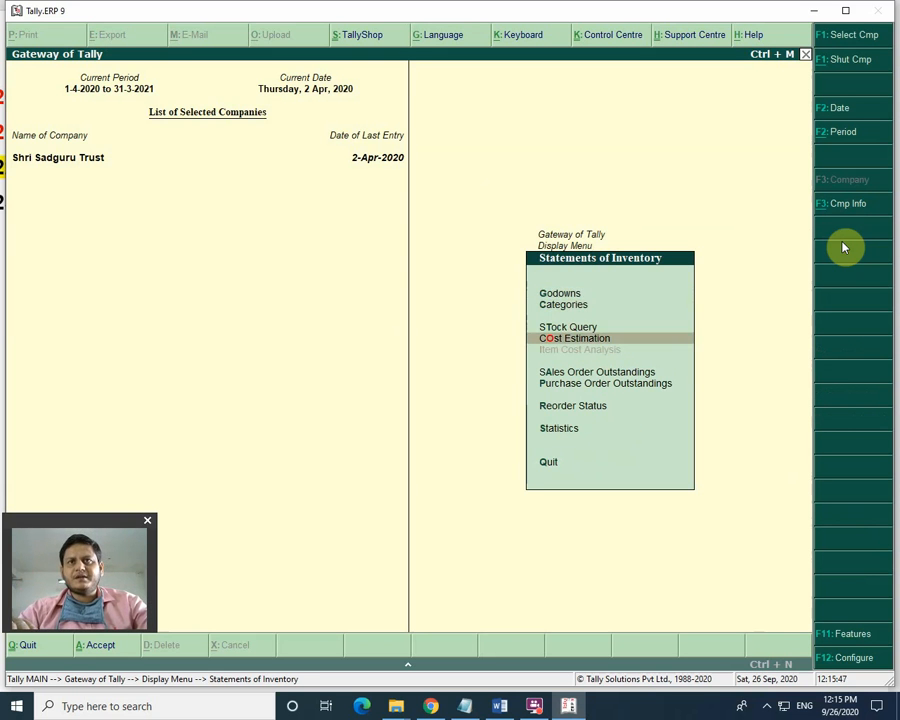
{"action": "key", "text": "Return"}
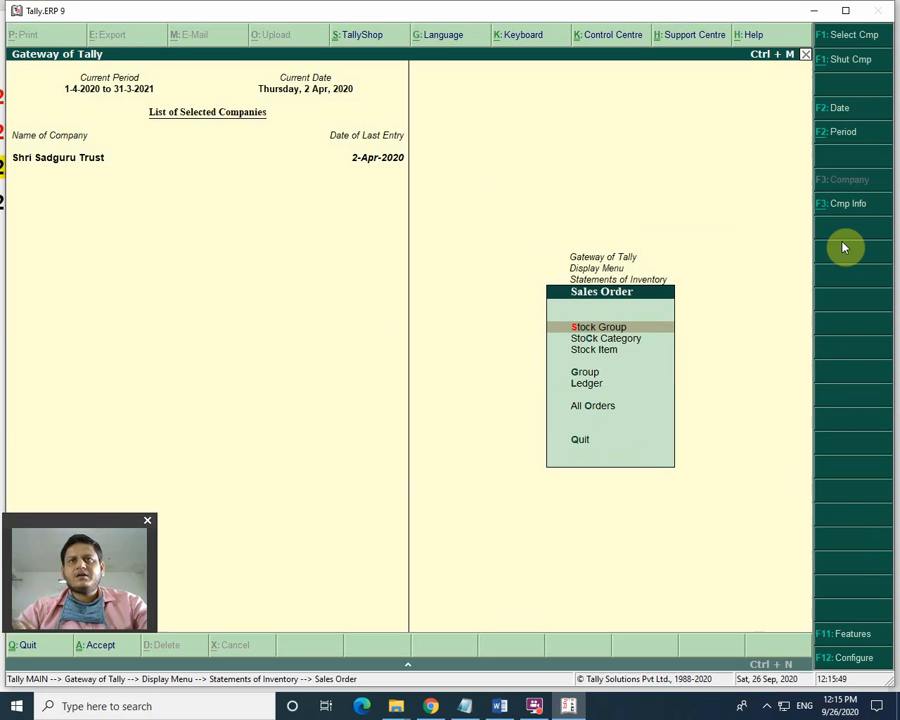
{"action": "key", "text": "Down"}
{"action": "key", "text": "Down"}
{"action": "key", "text": "Up"}
{"action": "key", "text": "Up"}
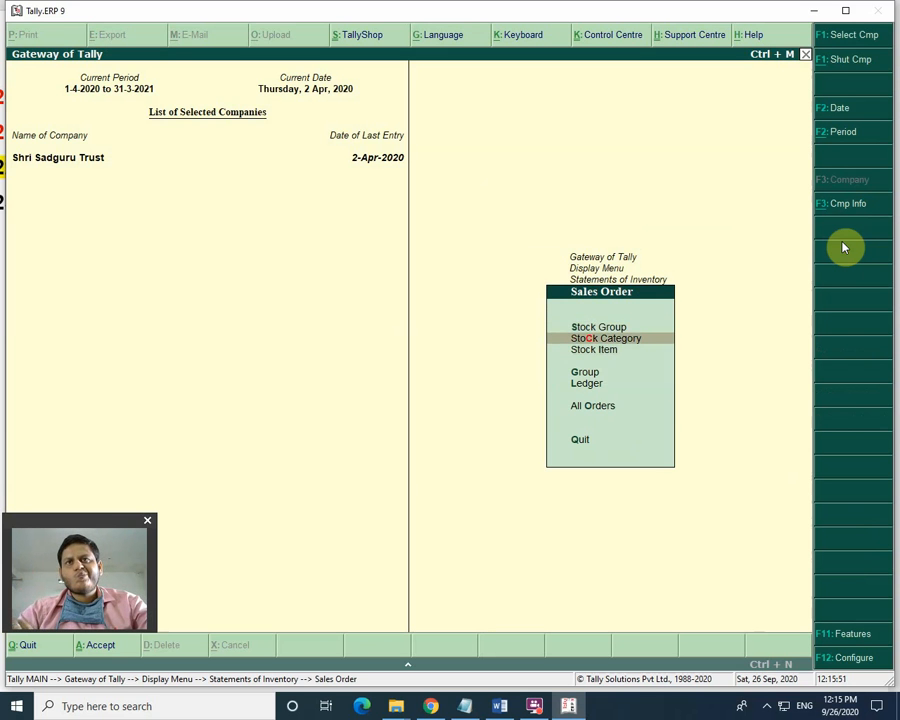
{"action": "key", "text": "Return"}
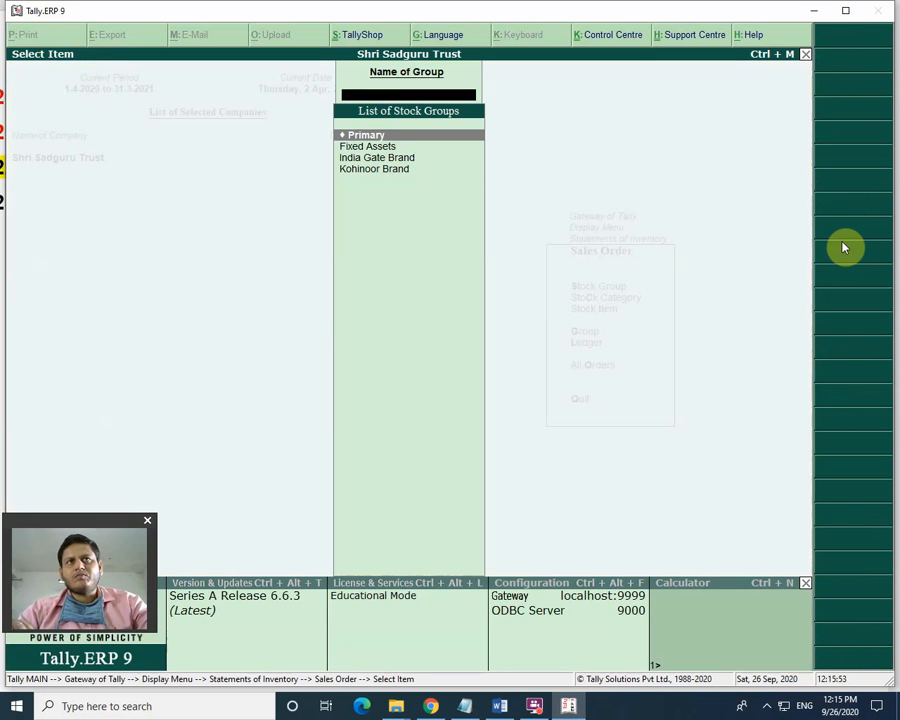
{"action": "key", "text": "Escape"}
Step: Open the outstanding sales orders by stock item for Rice 25 Kg Bag and show its order details in detailed view
{"action": "key", "text": "Down"}
{"action": "key", "text": "Down"}
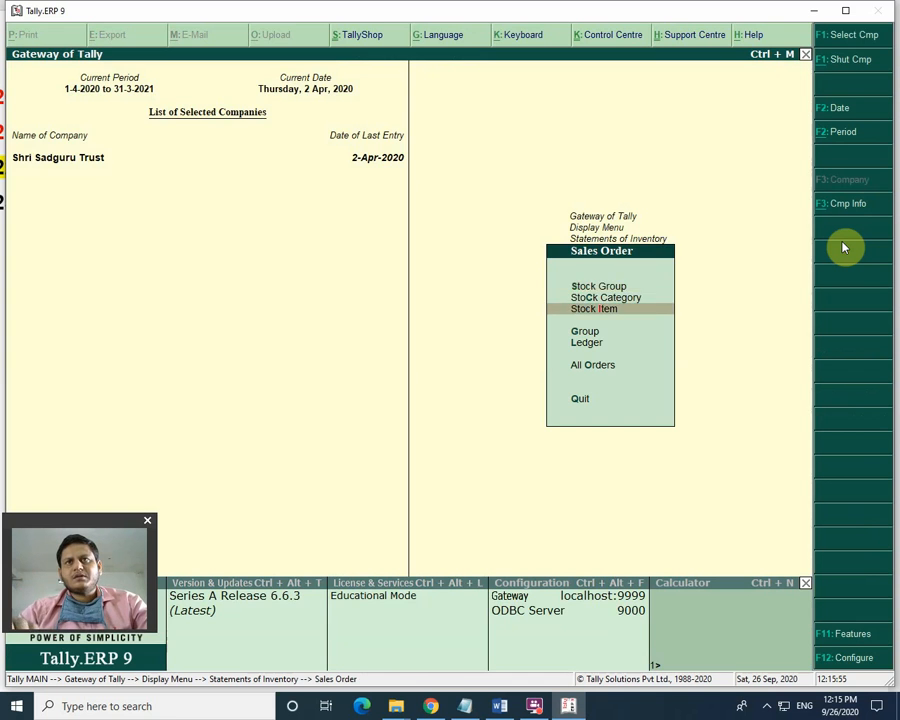
{"action": "key", "text": "Return"}
{"action": "key", "text": "Return"}
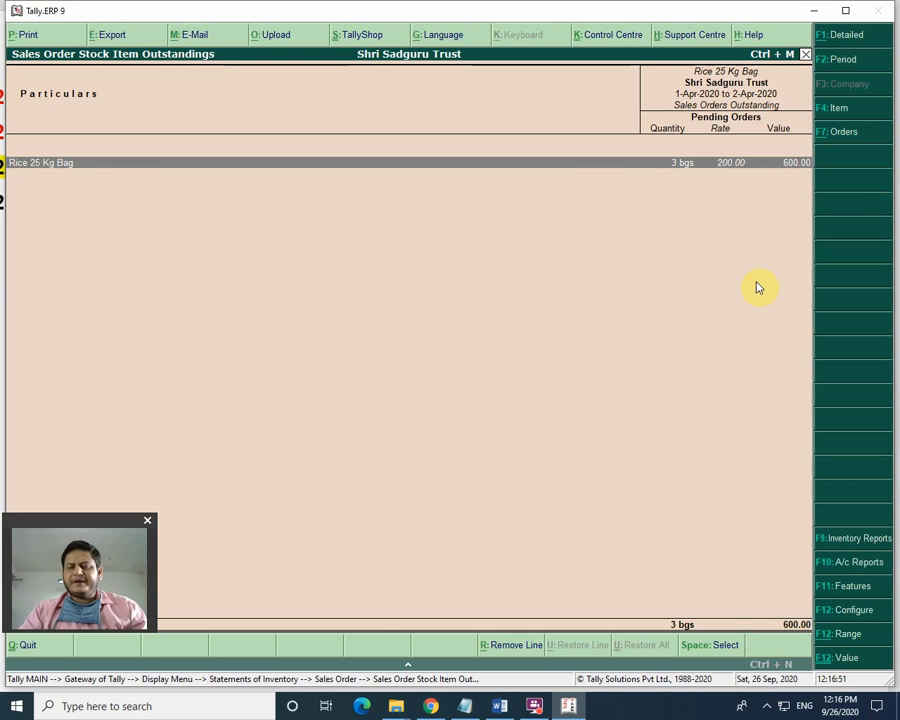
{"action": "key", "text": "Return"}
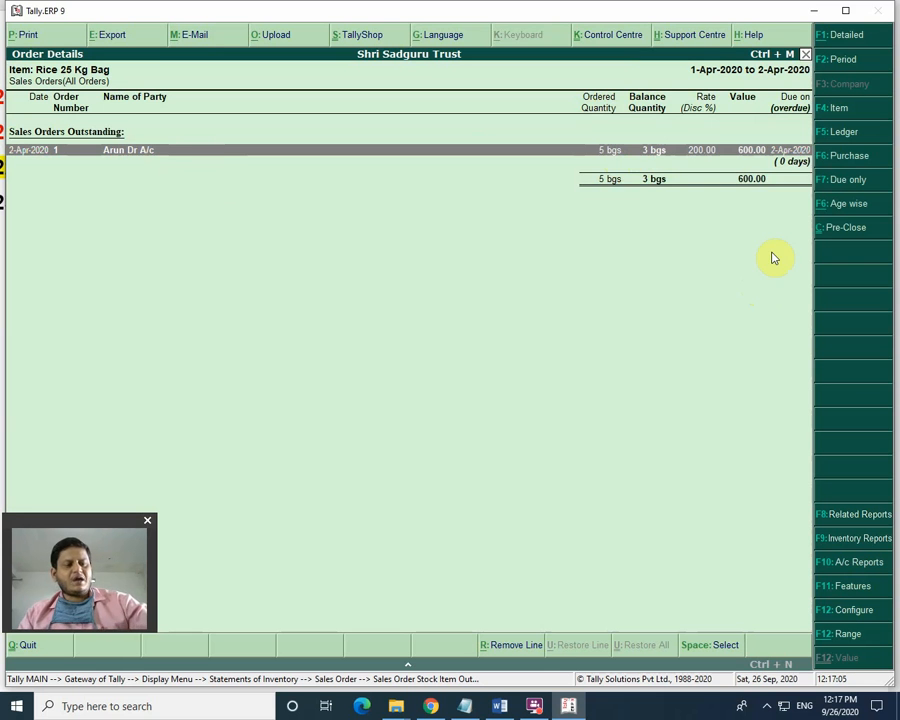
{"action": "key", "text": "alt+F1"}
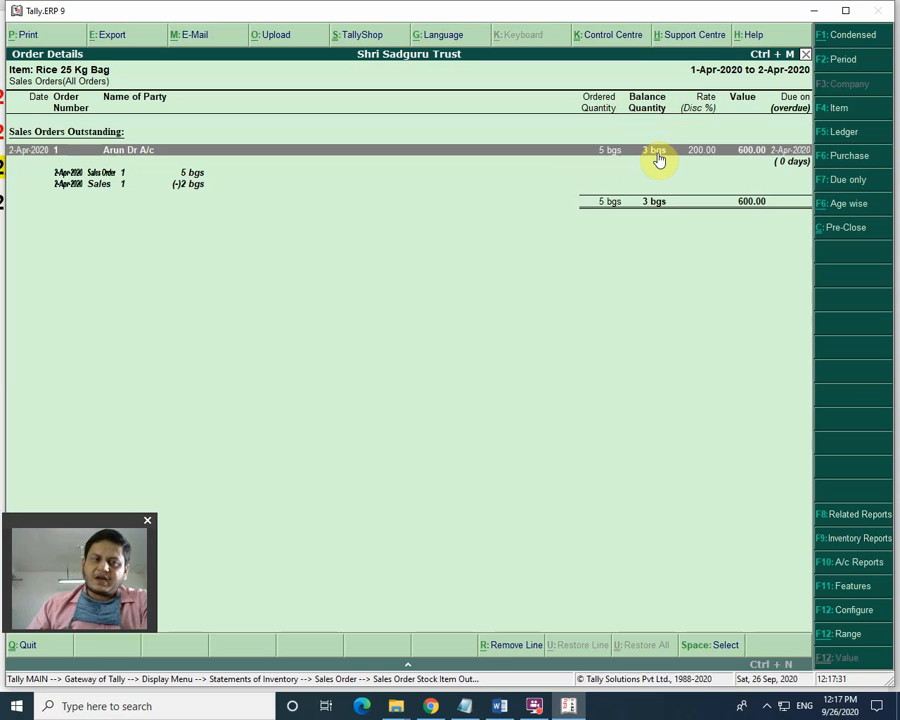
Step: Start pre-closure of the outstanding Rice 25 Kg Bag sales order and set its pre-close quantity to 3 bgs
{"action": "left_click", "coordinate": [839, 236]}
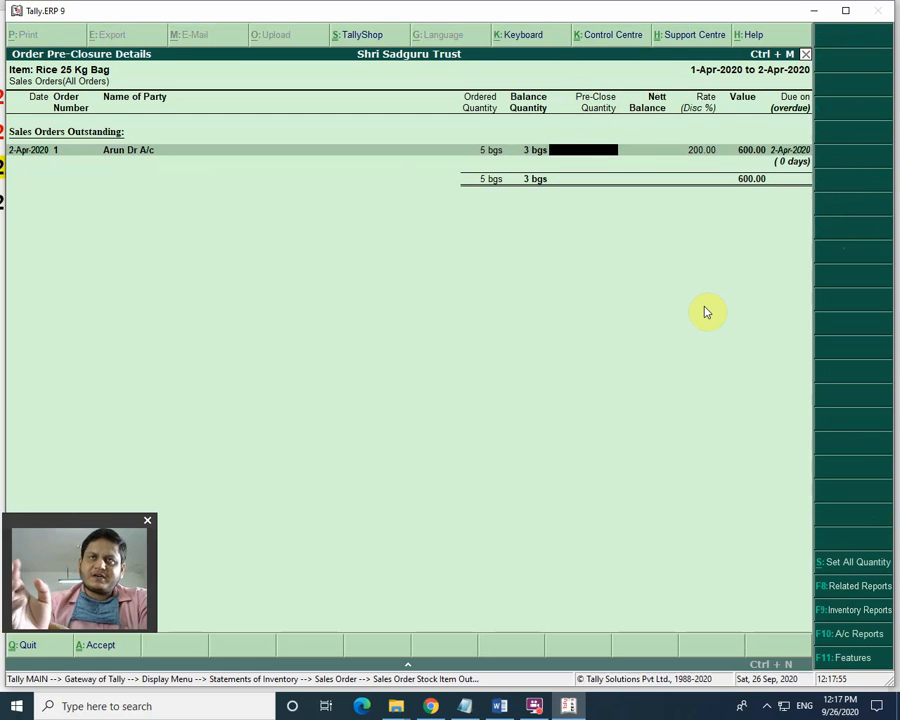
{"action": "type", "text": "3"}
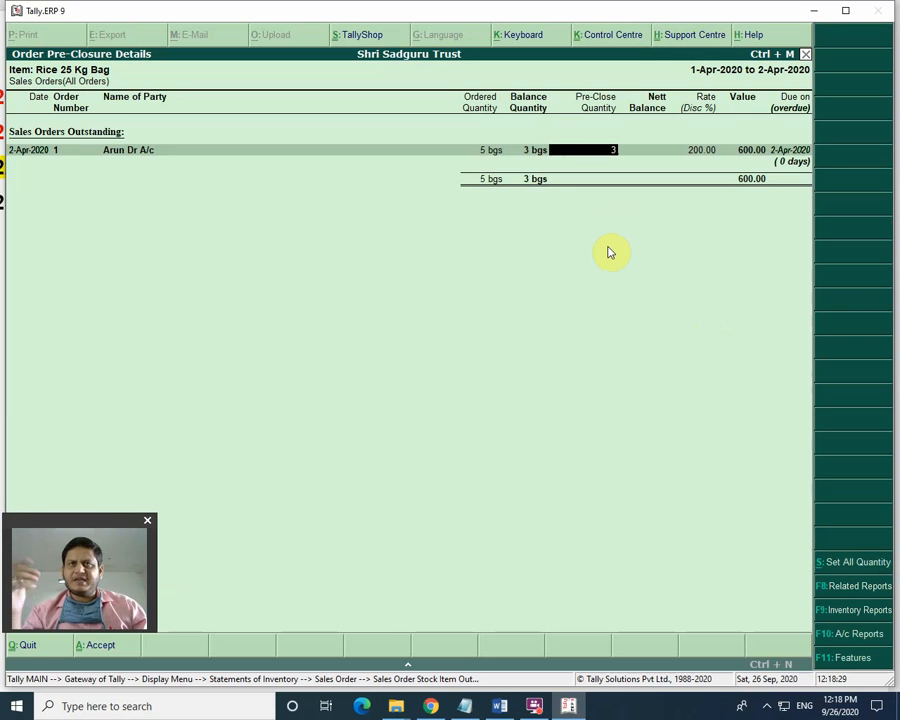
{"action": "key", "text": "Return"}
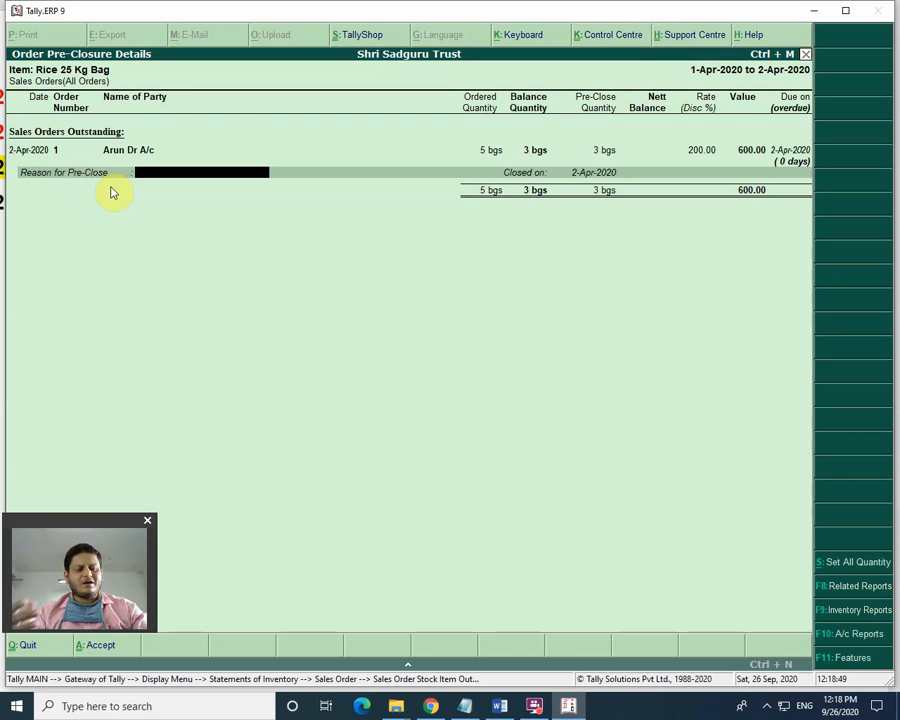
Step: Enter "cancelled Order" as the pre-close reason, keep the closing date 2-Apr-2020, and accept the pre-closure
{"action": "type", "text": "can"}
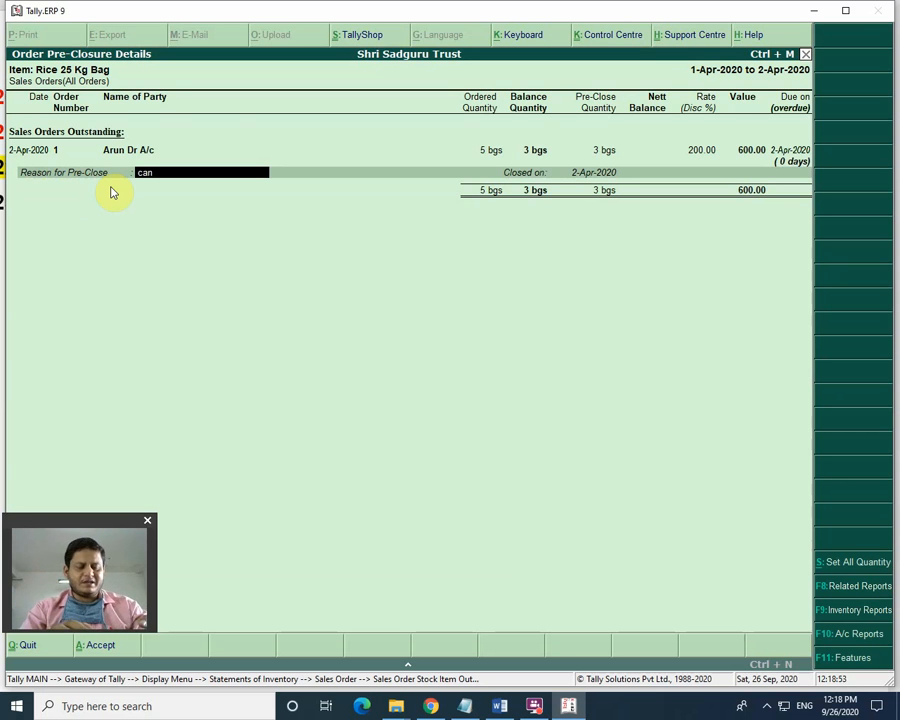
{"action": "type", "text": "celle"}
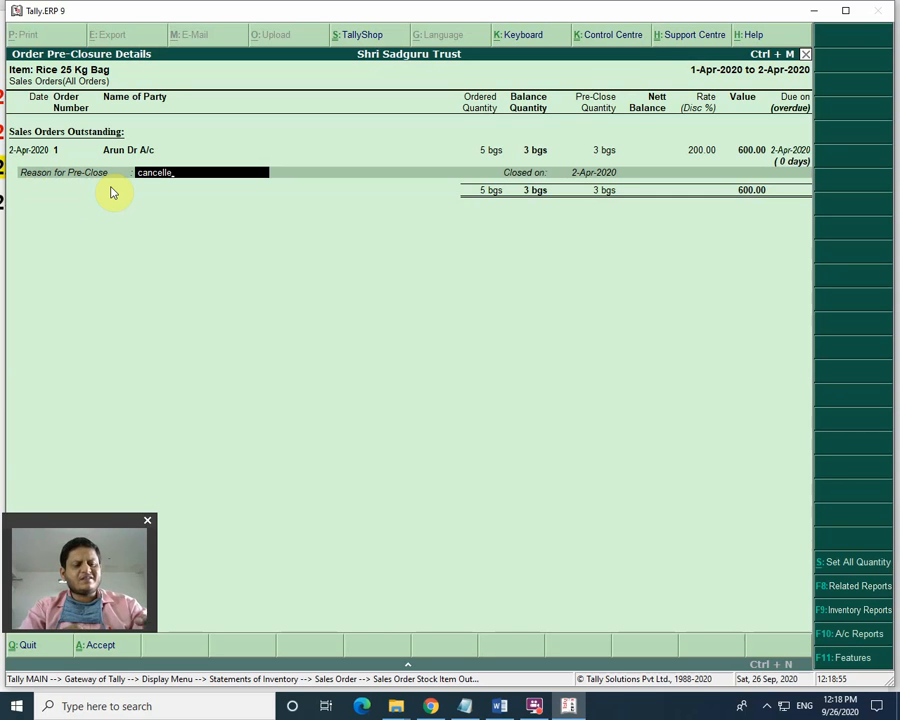
{"action": "type", "text": "d Or"}
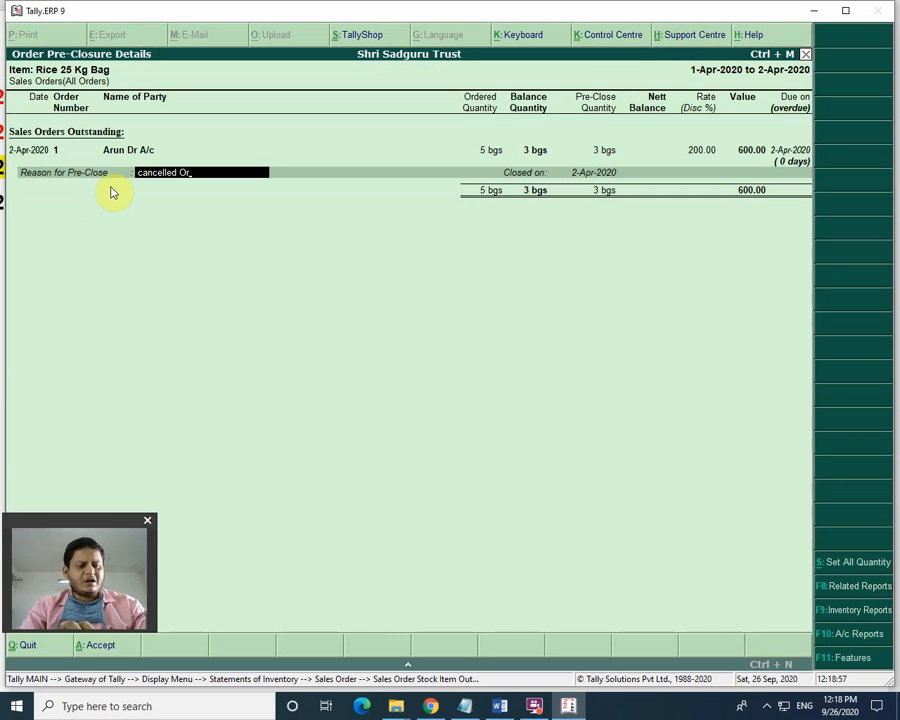
{"action": "type", "text": "der"}
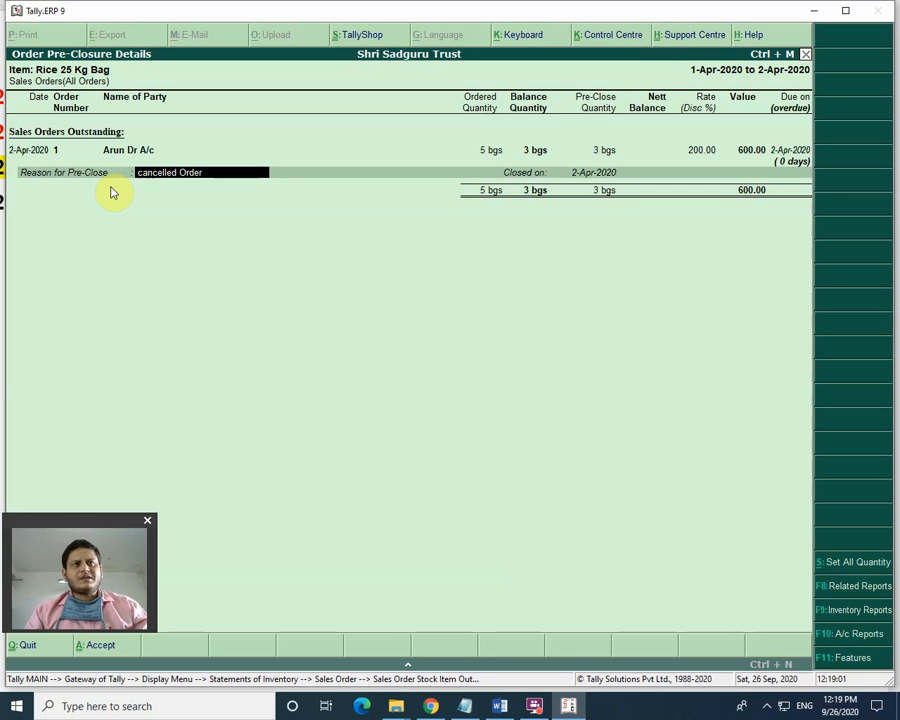
{"action": "key", "text": "Return"}
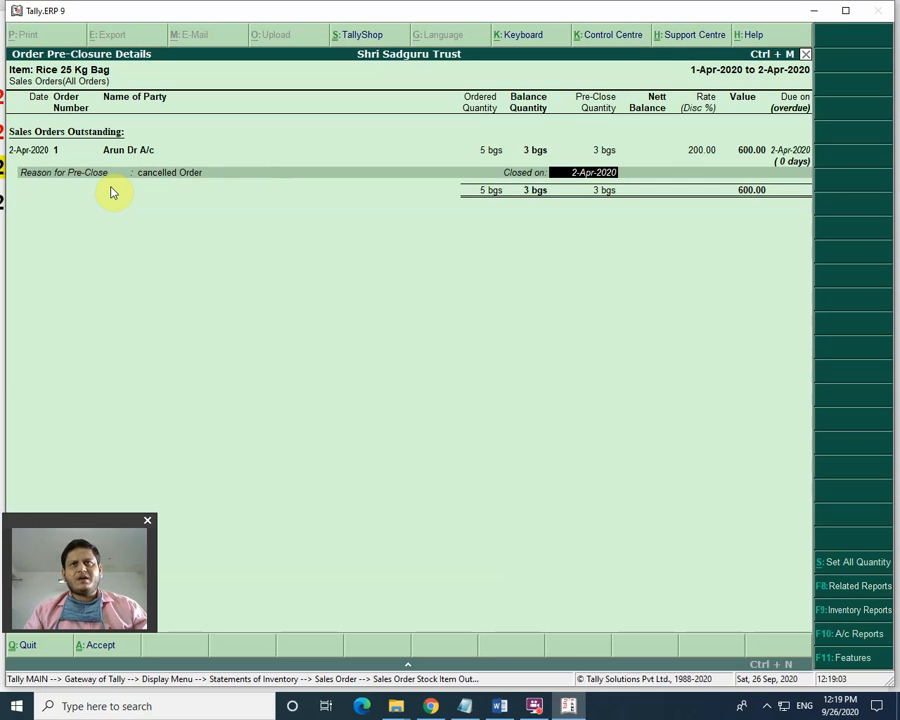
{"action": "key", "text": "Return"}
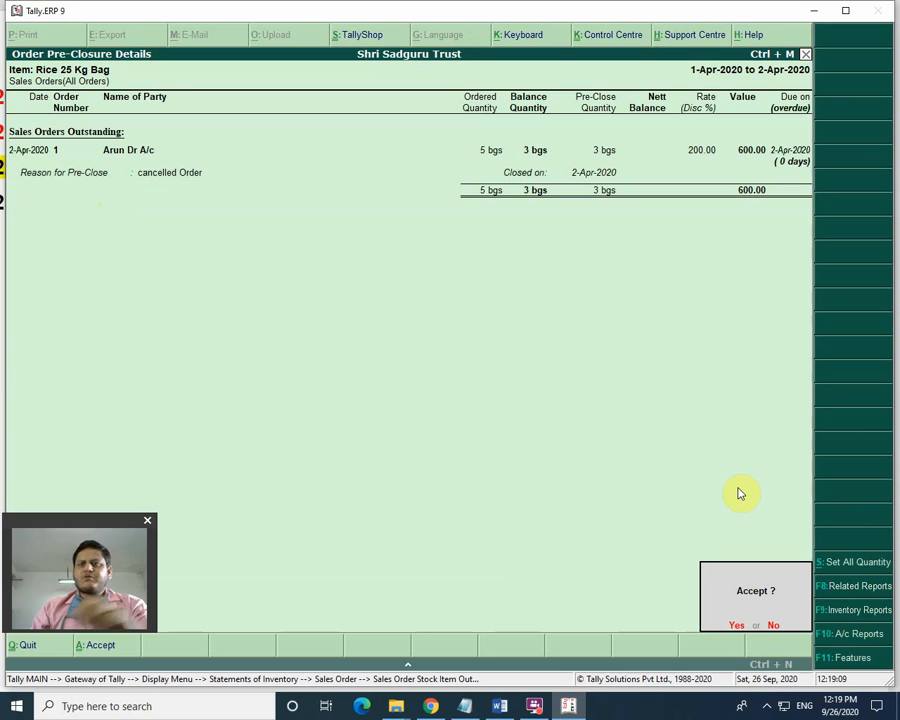
{"action": "key", "text": "y"}
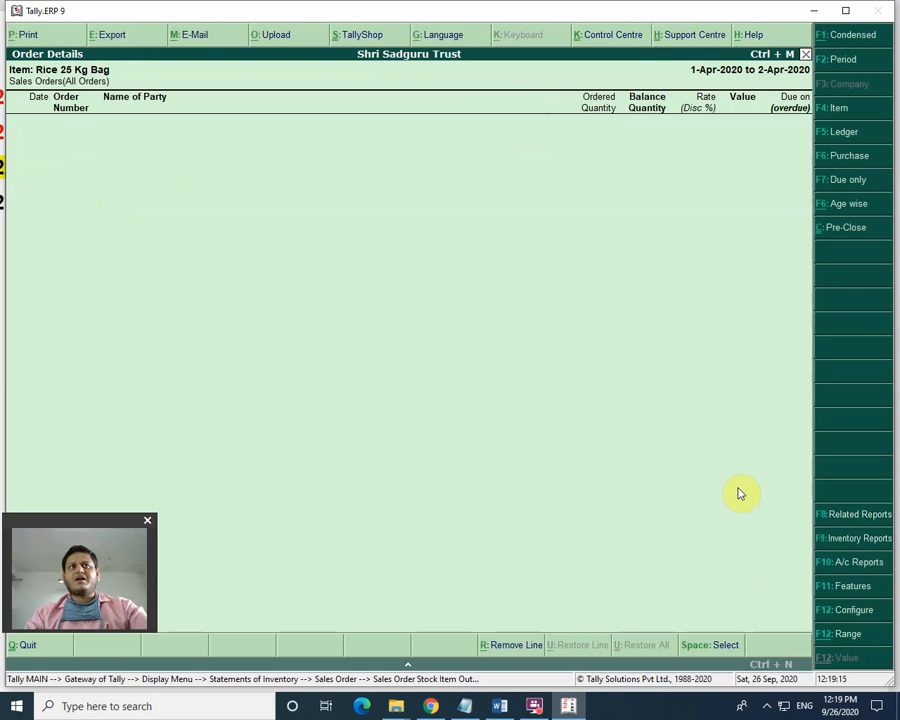
Step: Close the order details and reopen the Sales Order Outstandings choices under the Statements of Inventory
{"action": "key", "text": "Escape"}
{"action": "key", "text": "Escape"}
{"action": "key", "text": "Escape"}
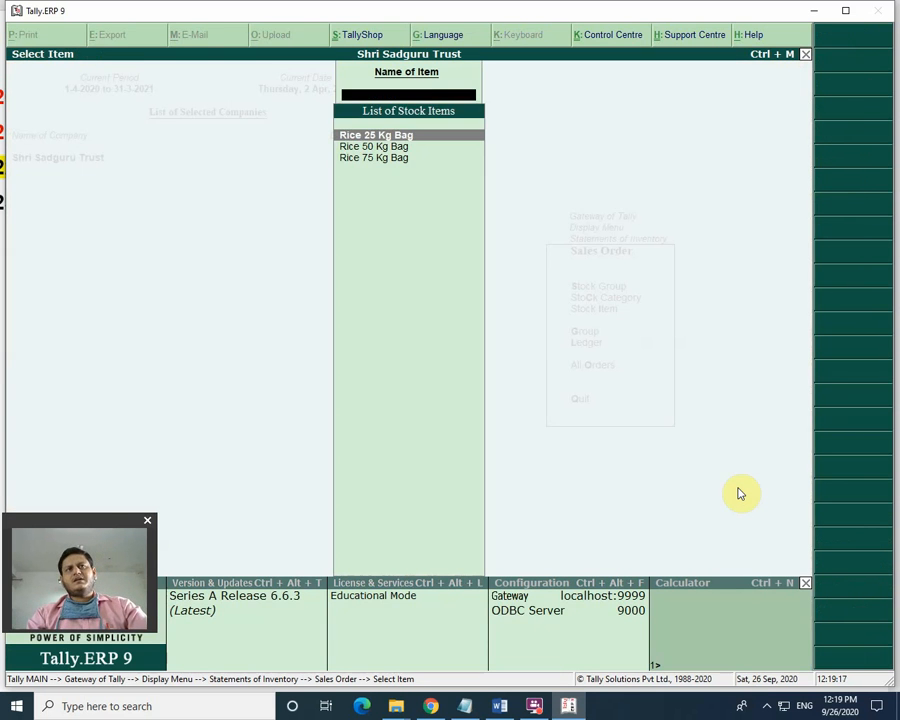
{"action": "key", "text": "Escape"}
{"action": "key", "text": "Escape"}
{"action": "key", "text": "Escape"}
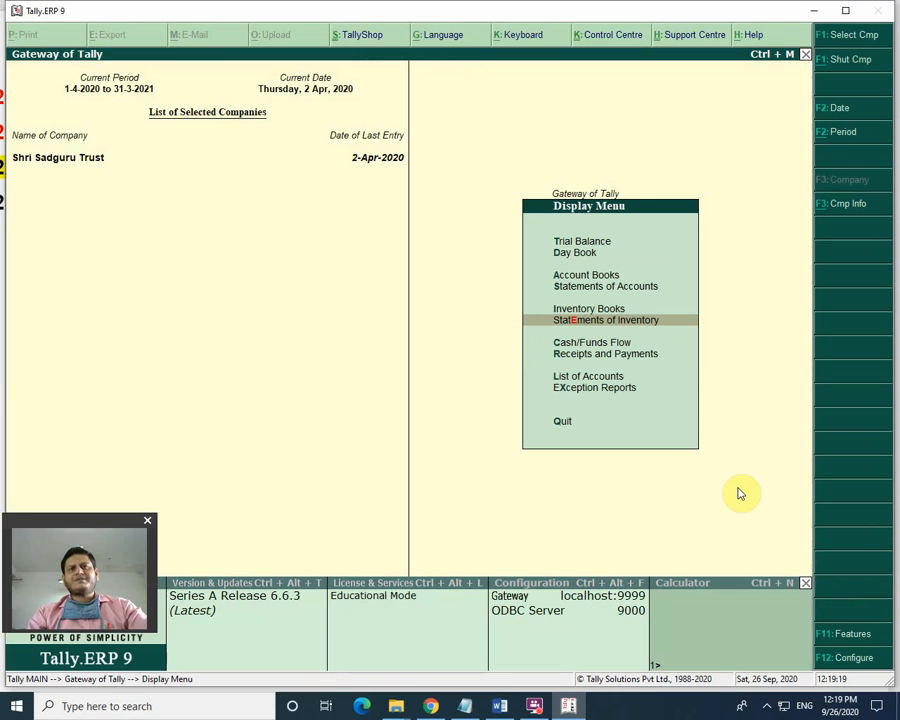
{"action": "key", "text": "Return"}
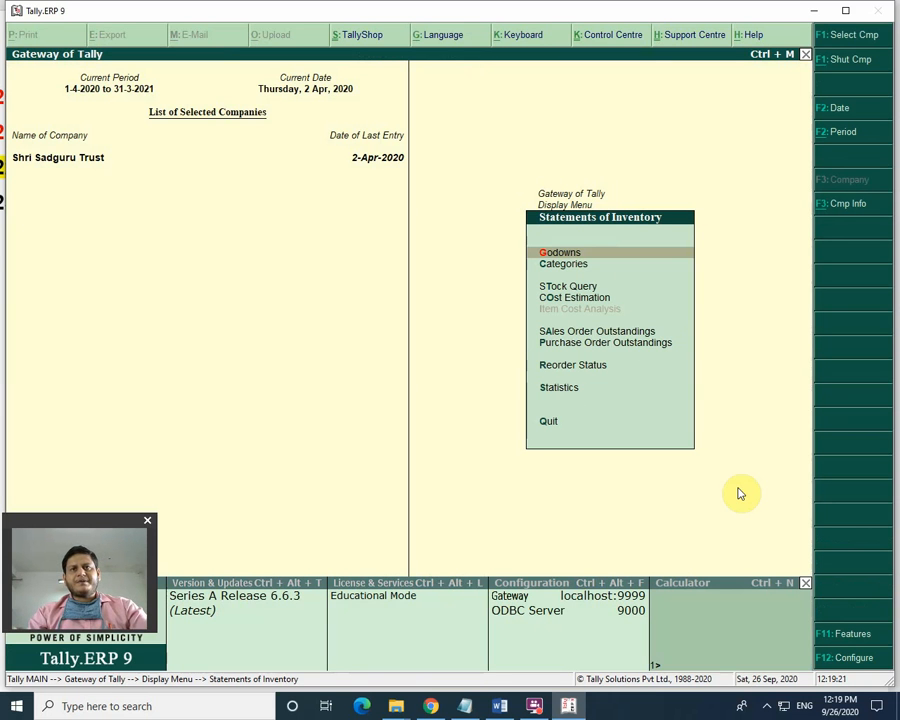
{"action": "key", "text": "Down"}
{"action": "key", "text": "Down"}
{"action": "key", "text": "Down"}
{"action": "key", "text": "Down"}
{"action": "key", "text": "Down"}
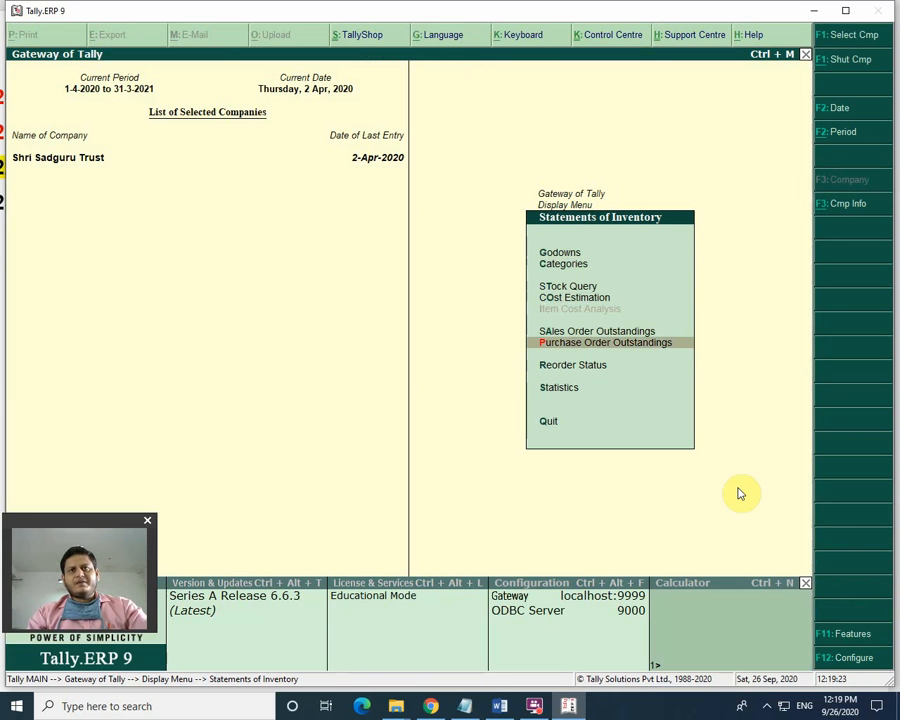
{"action": "key", "text": "Up"}
{"action": "key", "text": "Return"}
Step: Check the outstanding sales orders by stock item for Rice 25 Kg Bag and return to the Gateway of Tally
{"action": "key", "text": "Return"}
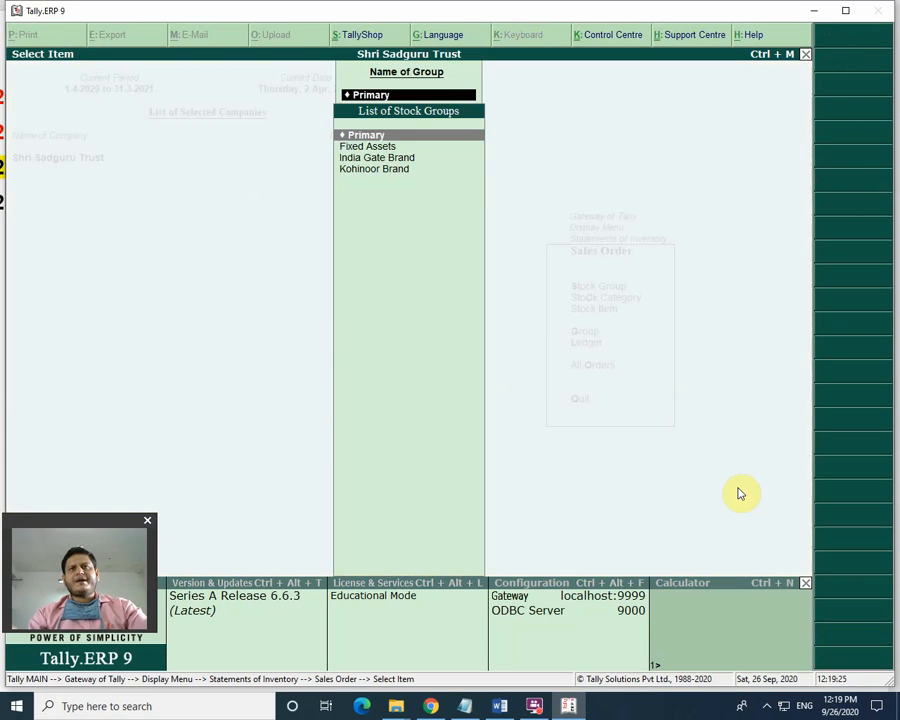
{"action": "key", "text": "Escape"}
{"action": "key", "text": "Escape"}
{"action": "key", "text": "Down"}
{"action": "key", "text": "Down"}
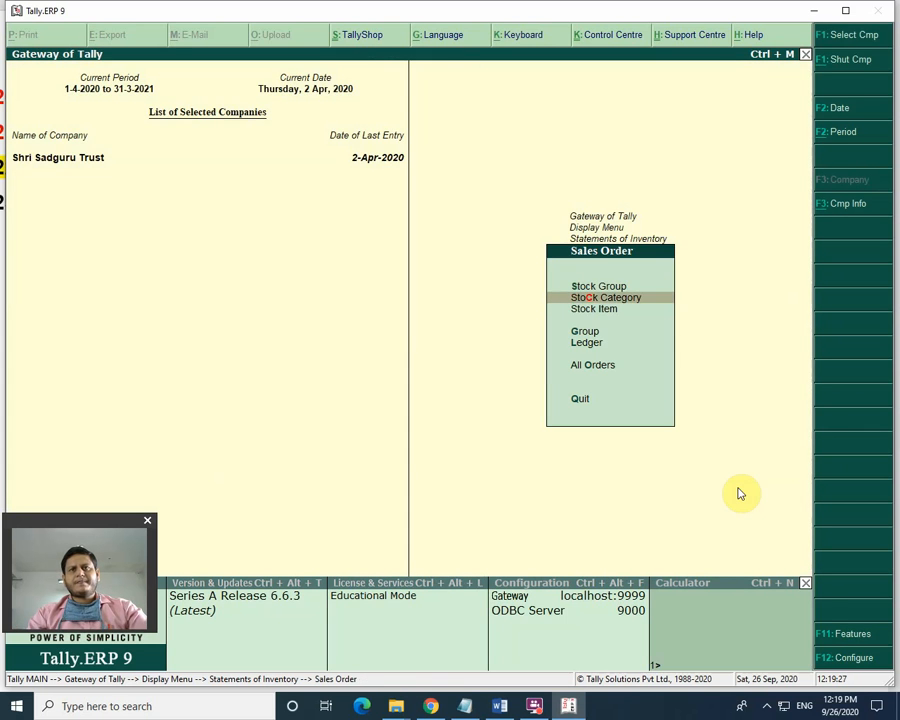
{"action": "key", "text": "Return"}
{"action": "key", "text": "Return"}
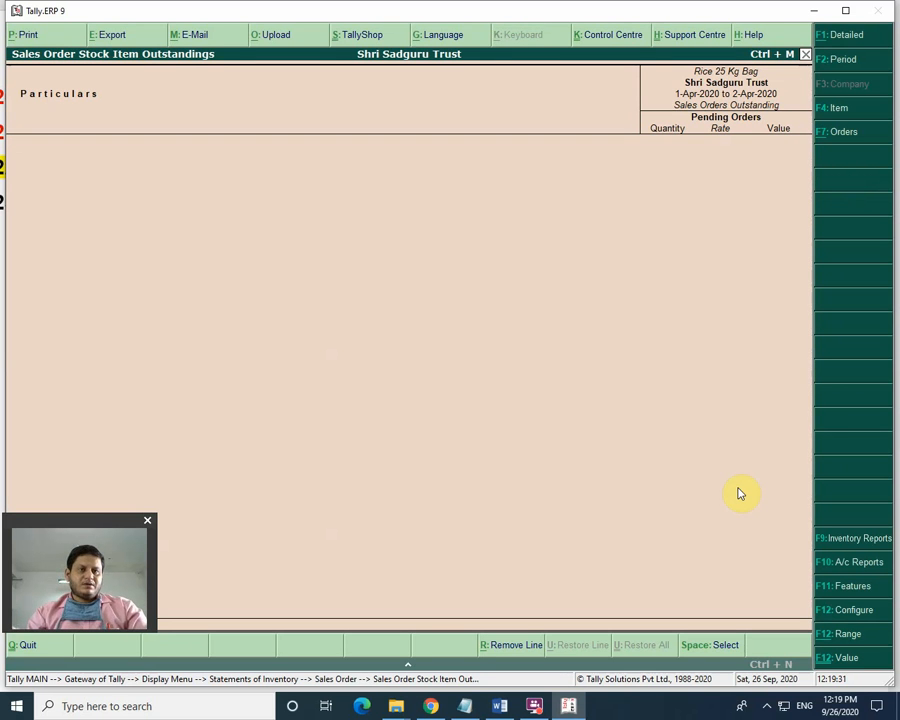
{"action": "key", "text": "Escape"}
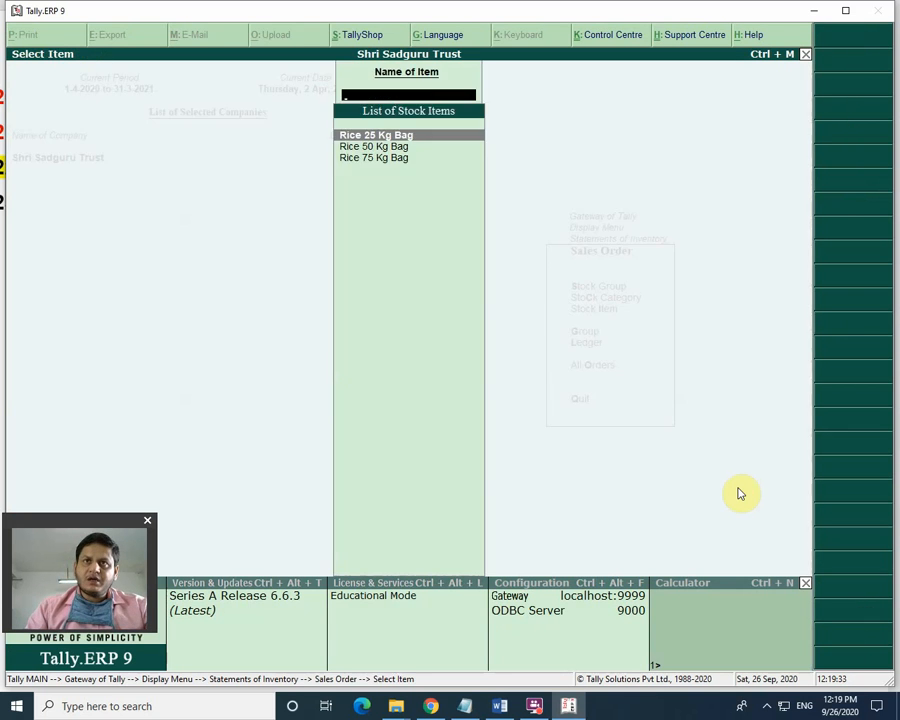
{"action": "key", "text": "Escape"}
{"action": "key", "text": "Escape"}
{"action": "key", "text": "Escape"}
{"action": "key", "text": "Escape"}
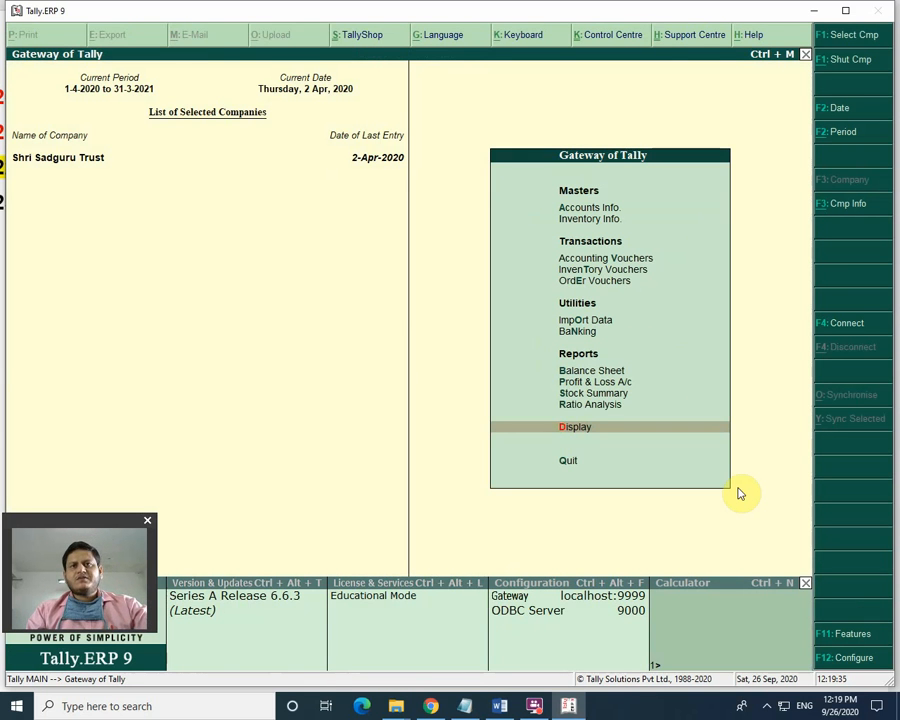
Step: Open the Day Book for 2-Apr-2020, review its sales, purchase and order vouchers, and leave it
{"action": "key", "text": "Up"}
{"action": "key", "text": "Down"}
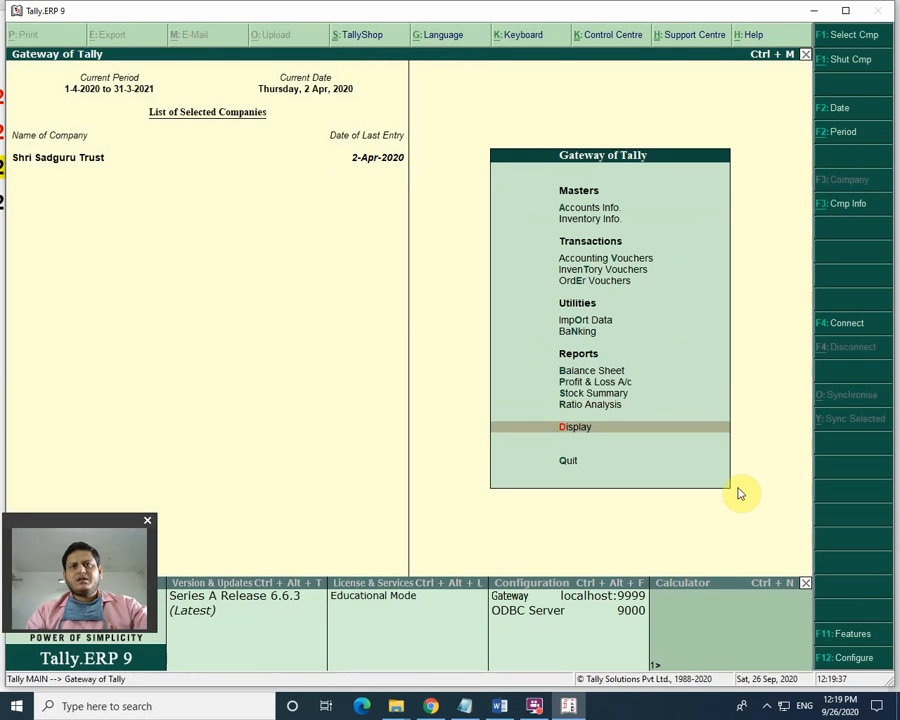
{"action": "key", "text": "Return"}
{"action": "key", "text": "Down"}
{"action": "key", "text": "Return"}
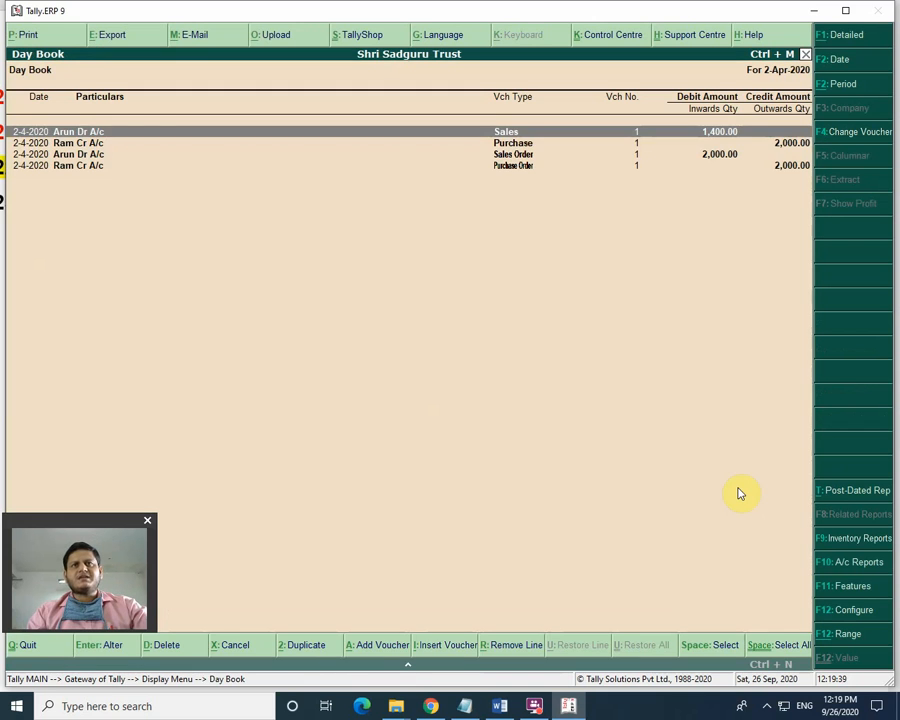
{"action": "key", "text": "Down"}
{"action": "key", "text": "Down"}
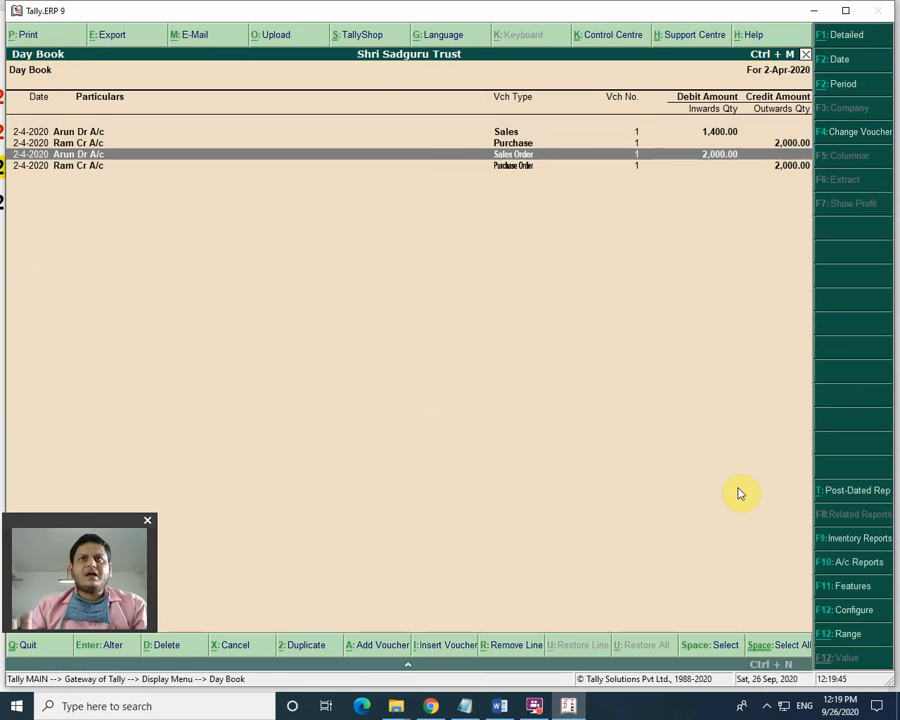
{"action": "key", "text": "Up"}
{"action": "key", "text": "Up"}
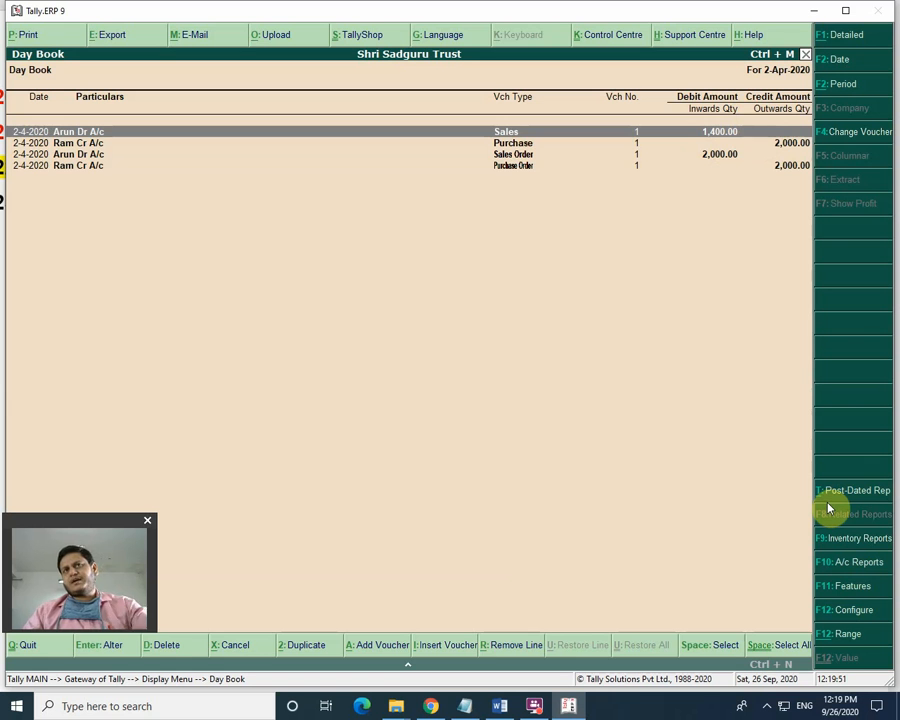
{"action": "key", "text": "Escape"}
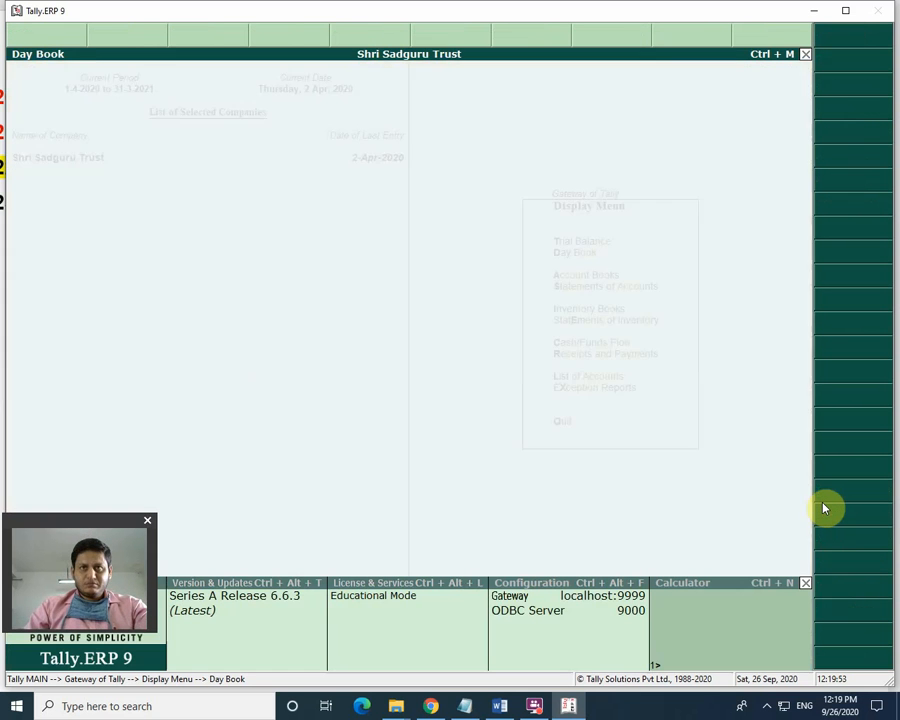
{"action": "key", "text": "Escape"}
Step: Open the Balance Sheet and examine the group summary of Current Assets
{"action": "key", "text": "Up"}
{"action": "key", "text": "Up"}
{"action": "key", "text": "Up"}
{"action": "key", "text": "Up"}
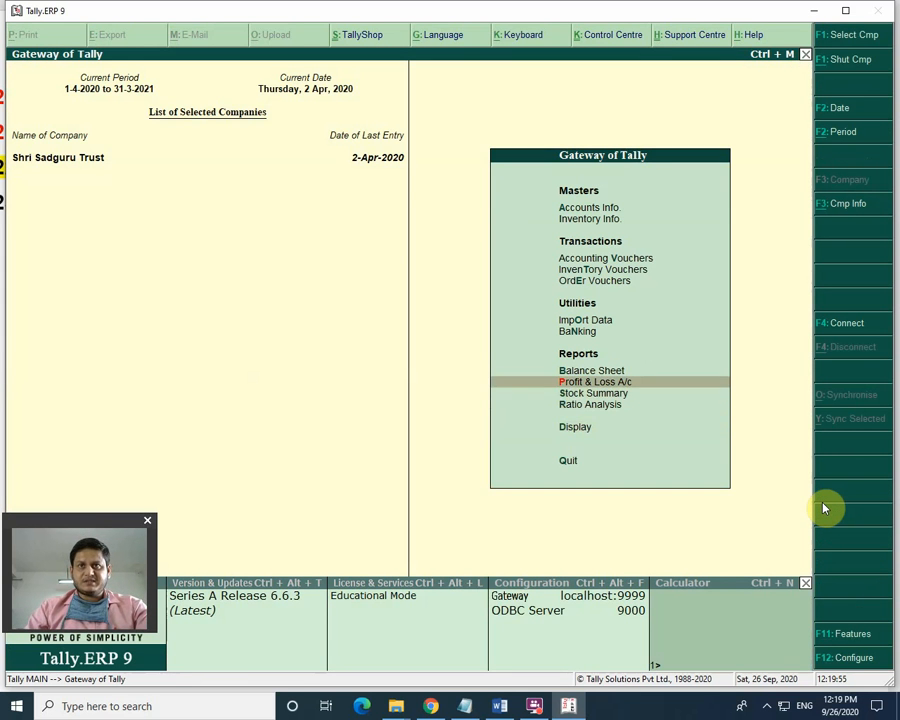
{"action": "key", "text": "Return"}
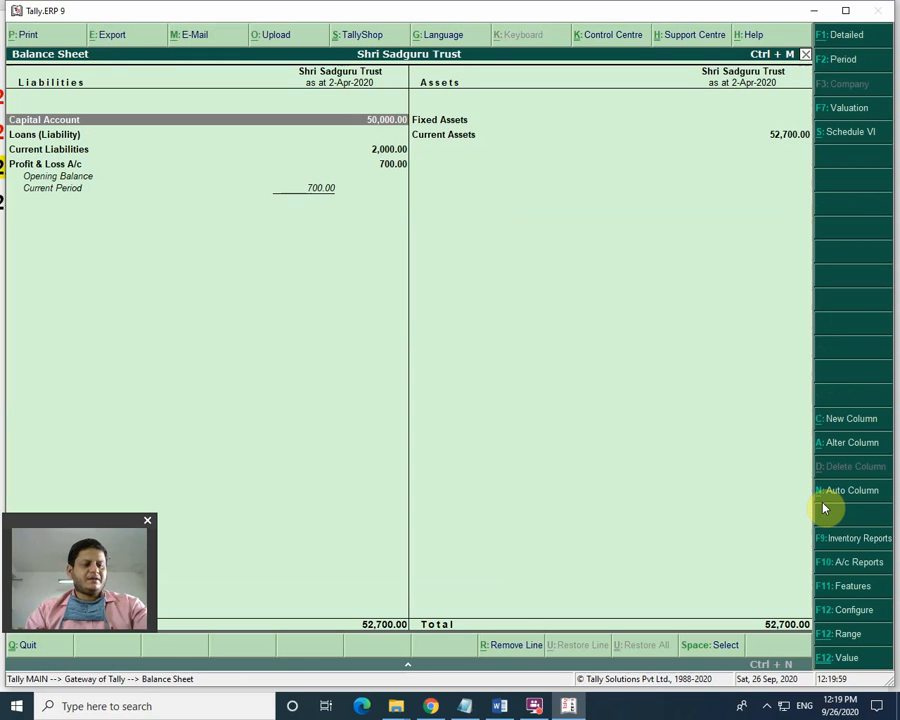
{"action": "key", "text": "Right"}
{"action": "key", "text": "Down"}
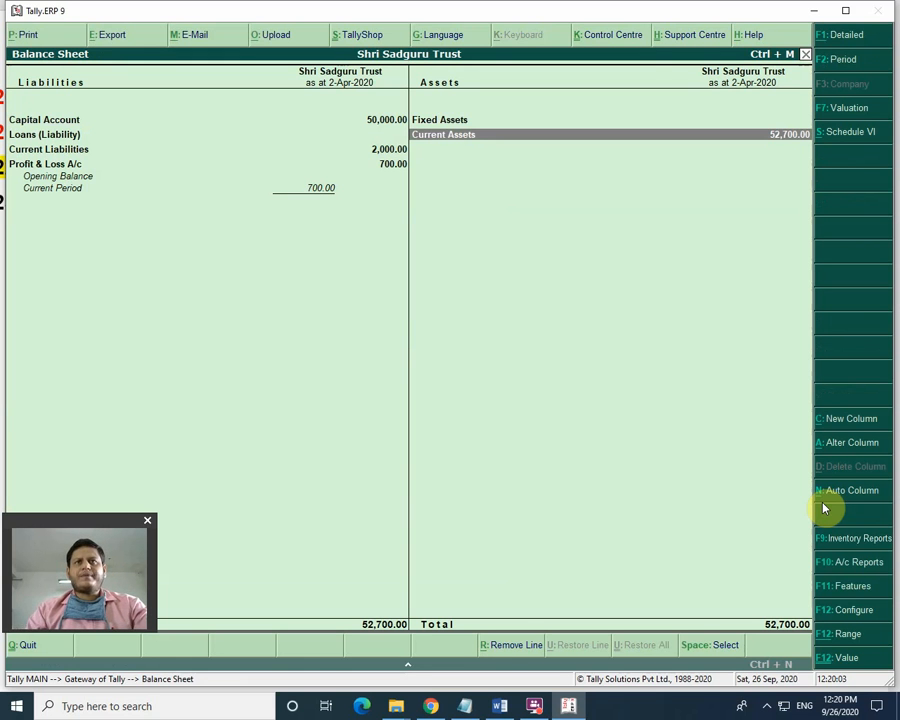
{"action": "key", "text": "Return"}
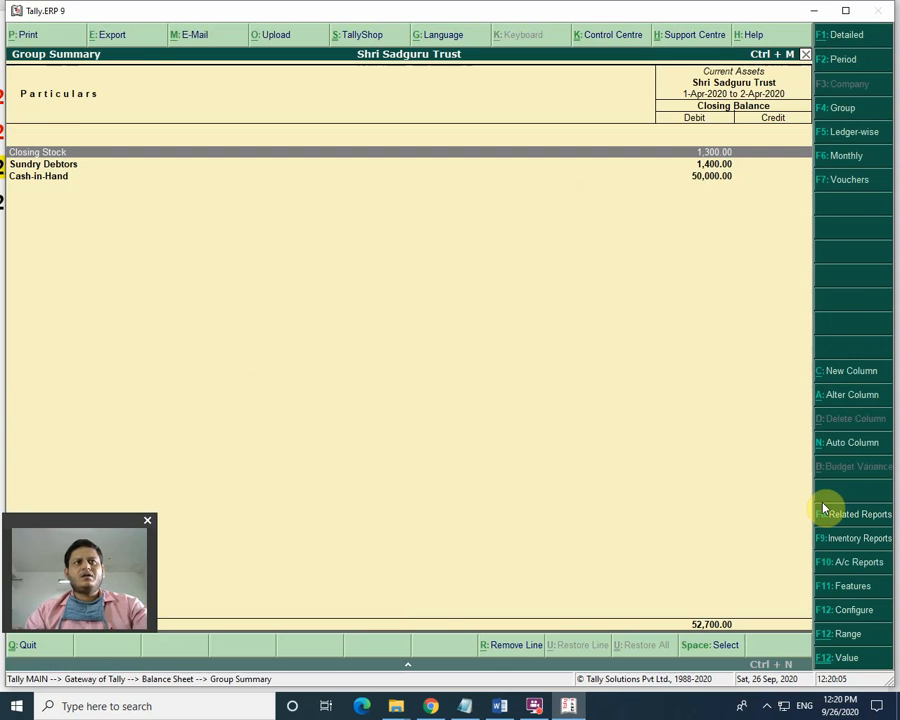
{"action": "key", "text": "Escape"}
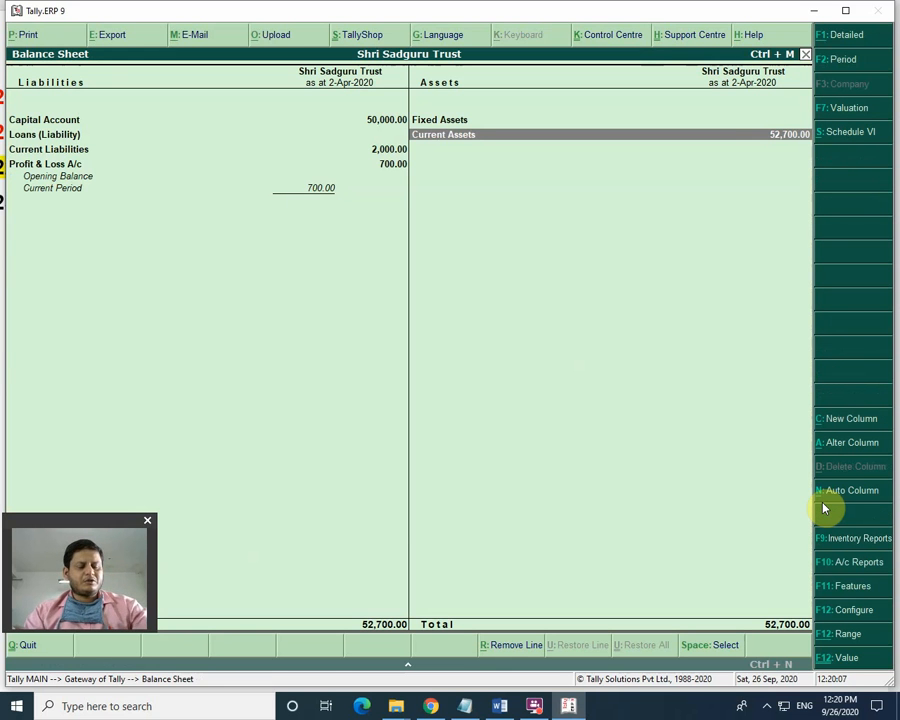
Step: Show the Balance Sheet in detailed view, and return to the Gateway of Tally without quitting
{"action": "key", "text": "alt+F1"}
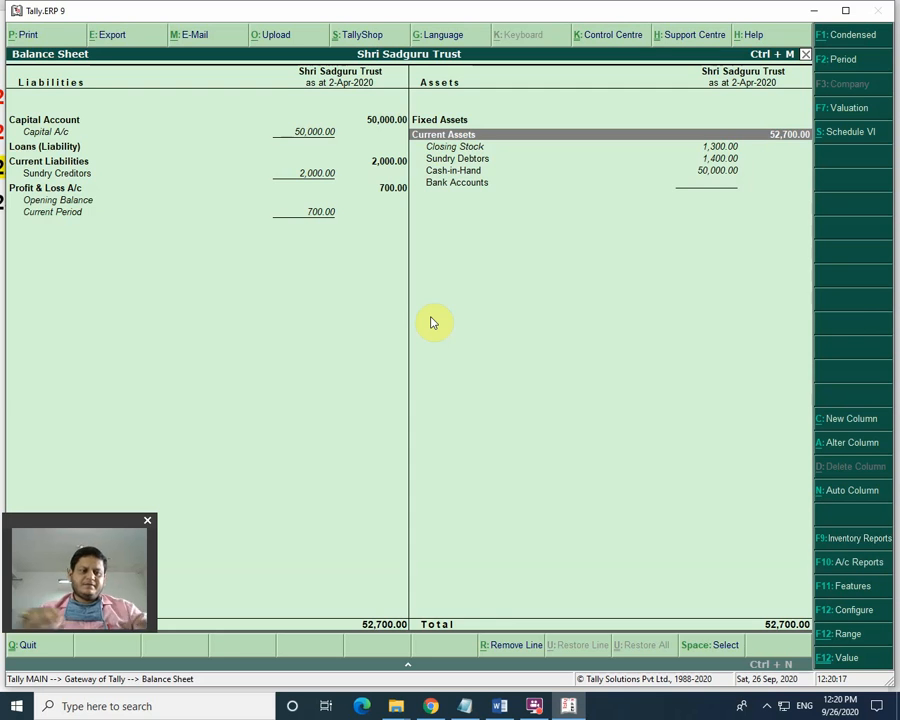
{"action": "key", "text": "Escape"}
{"action": "key", "text": "Escape"}
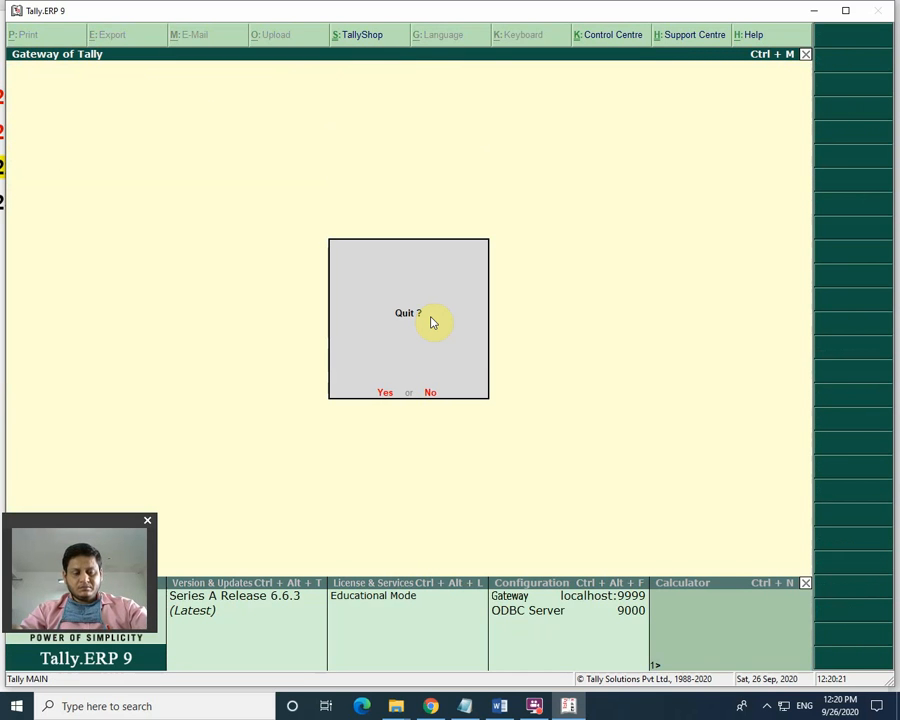
{"action": "key", "text": "n"}
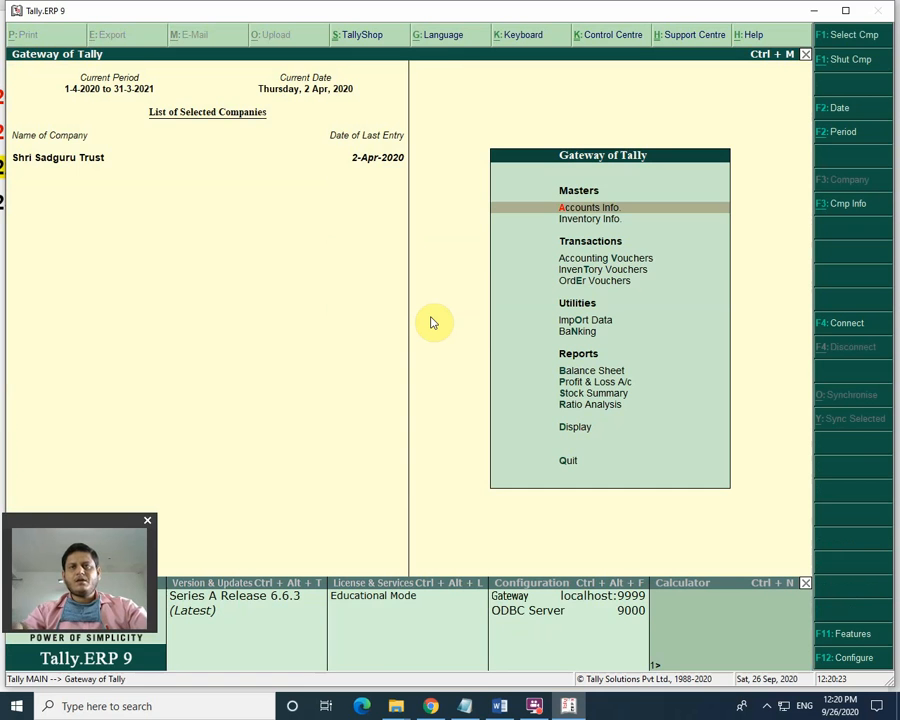
Step: Open order voucher creation from the Gateway of Tally
{"action": "key", "text": "Down"}
{"action": "key", "text": "Down"}
{"action": "key", "text": "Down"}
{"action": "key", "text": "Down"}
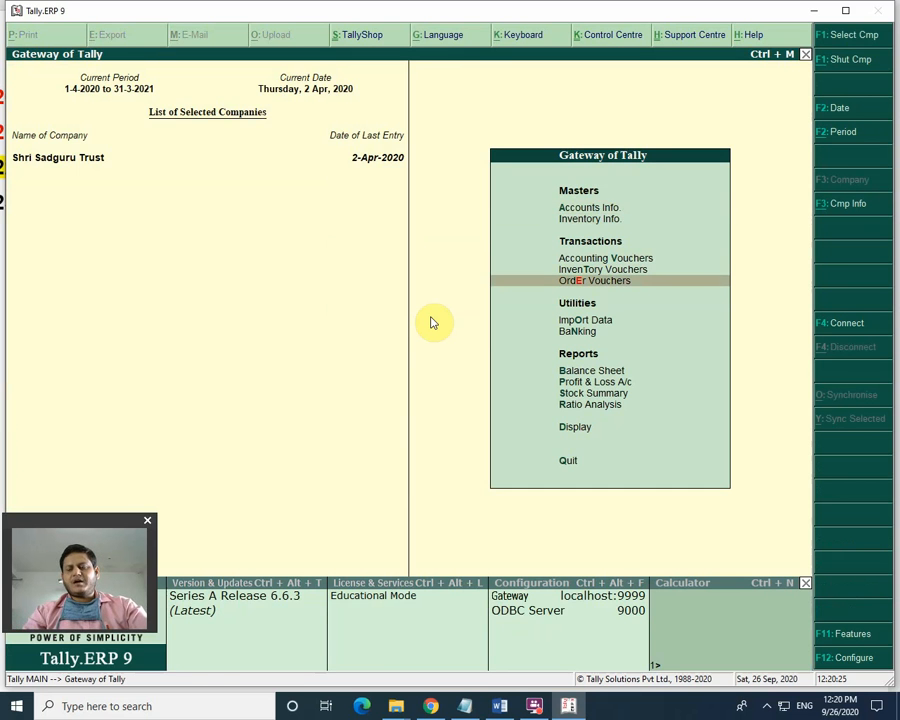
{"action": "key", "text": "Return"}
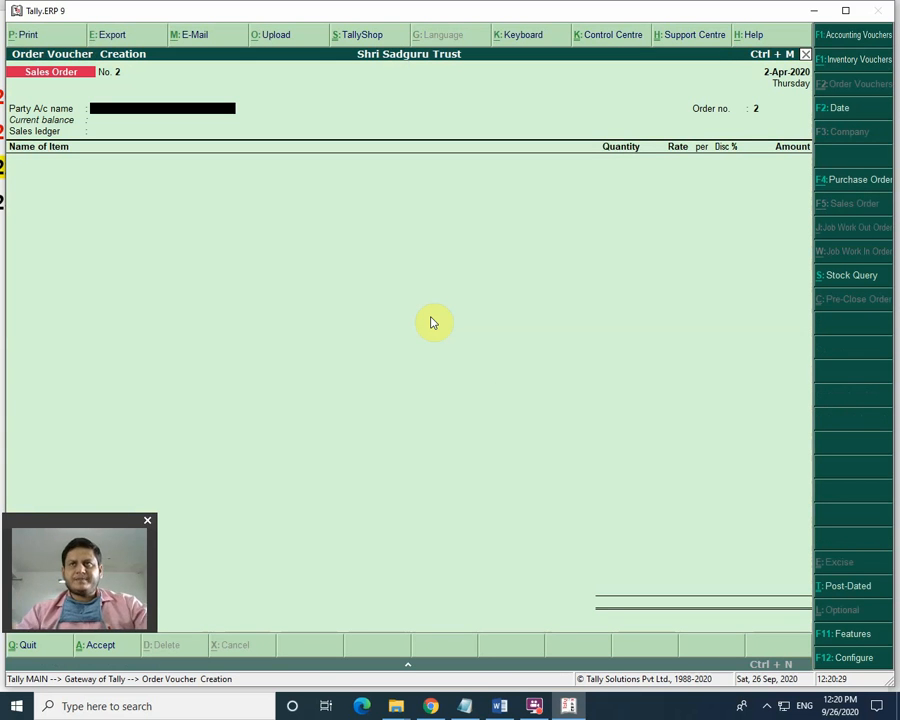
{"action": "key", "text": "Return"}
{"action": "key", "text": "Down"}
{"action": "key", "text": "Down"}
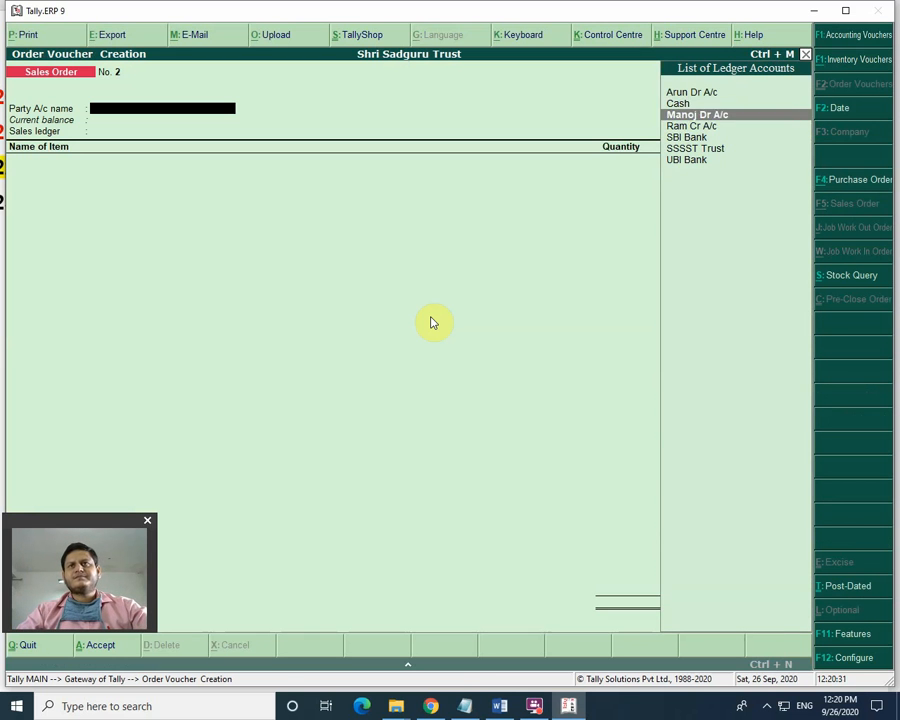
{"action": "key", "text": "Down"}
{"action": "key", "text": "Return"}
{"action": "key", "text": "Return"}
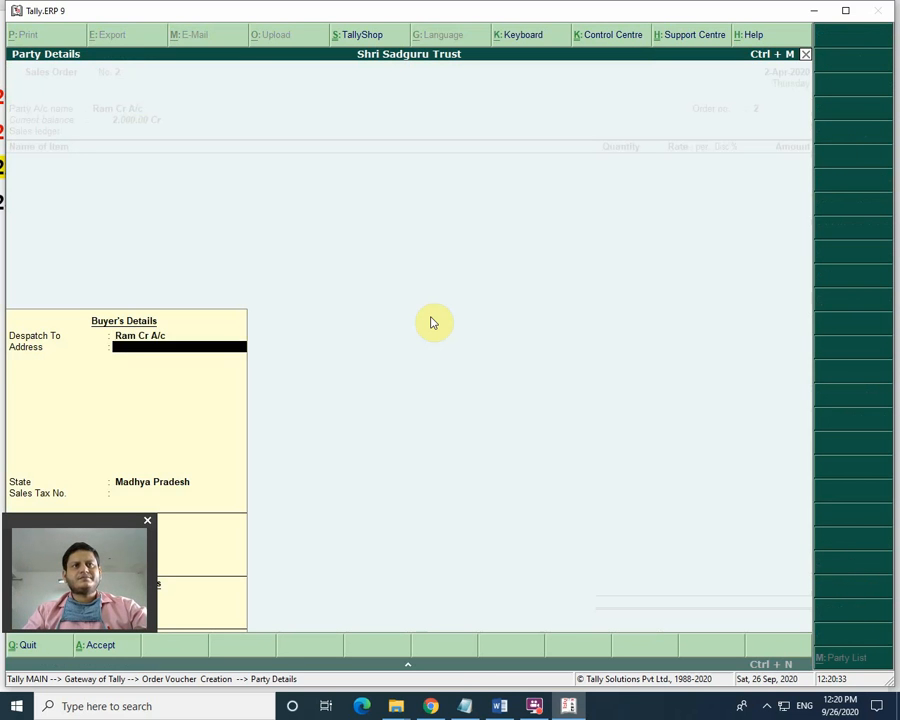
{"action": "key", "text": "Return"}
{"action": "key", "text": "Return"}
{"action": "key", "text": "Return"}
{"action": "key", "text": "Return"}
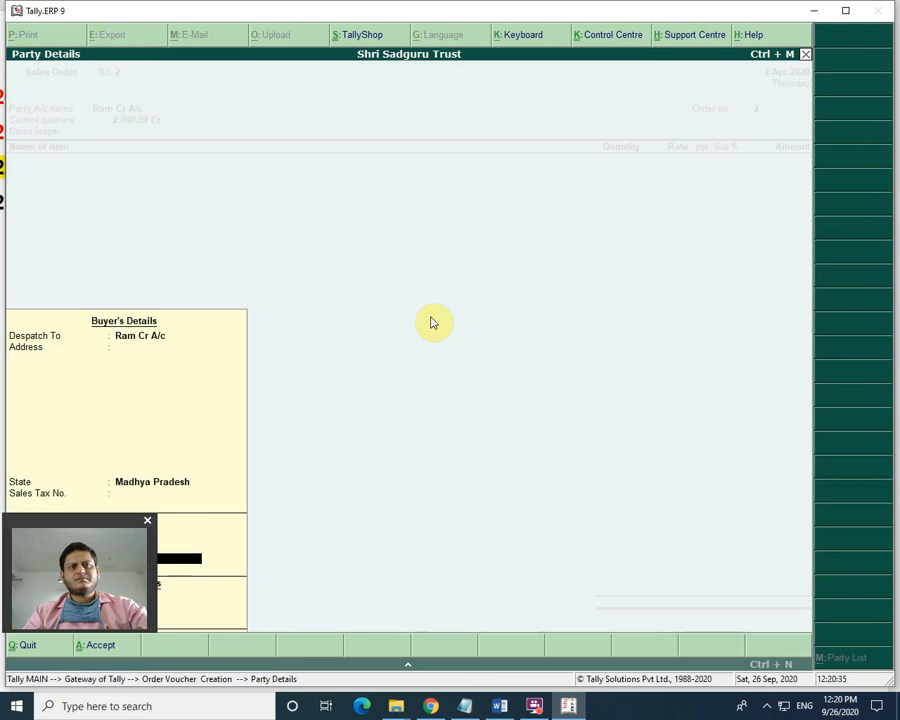
{"action": "key", "text": "Return"}
{"action": "key", "text": "Return"}
{"action": "key", "text": "Return"}
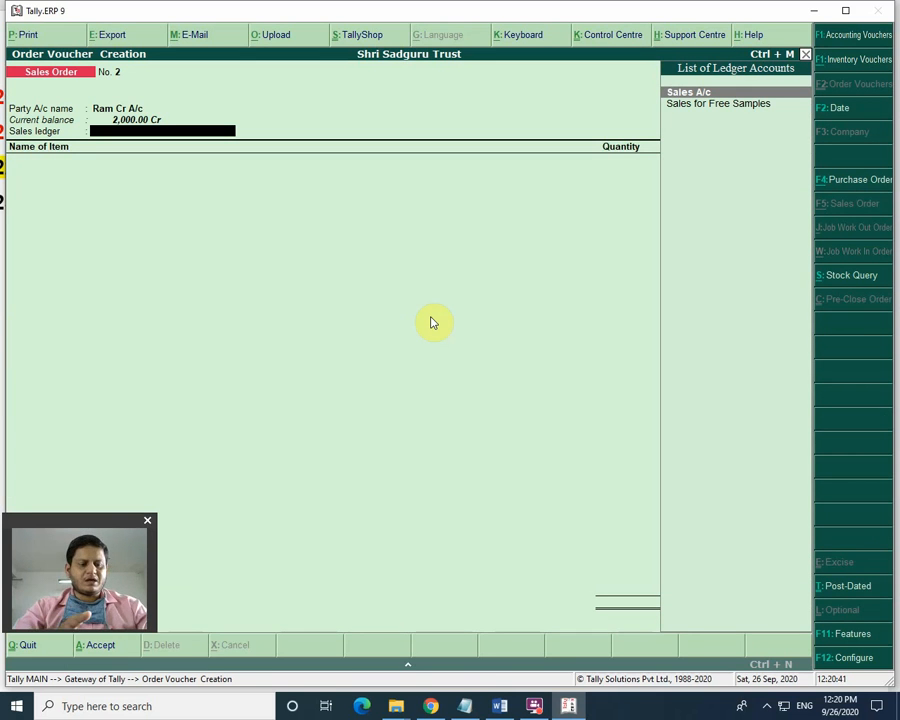
Step: Switch the voucher to a purchase order, choose the creditor's ledger as party, and accept the default supplier details and order number
{"action": "key", "text": "F4"}
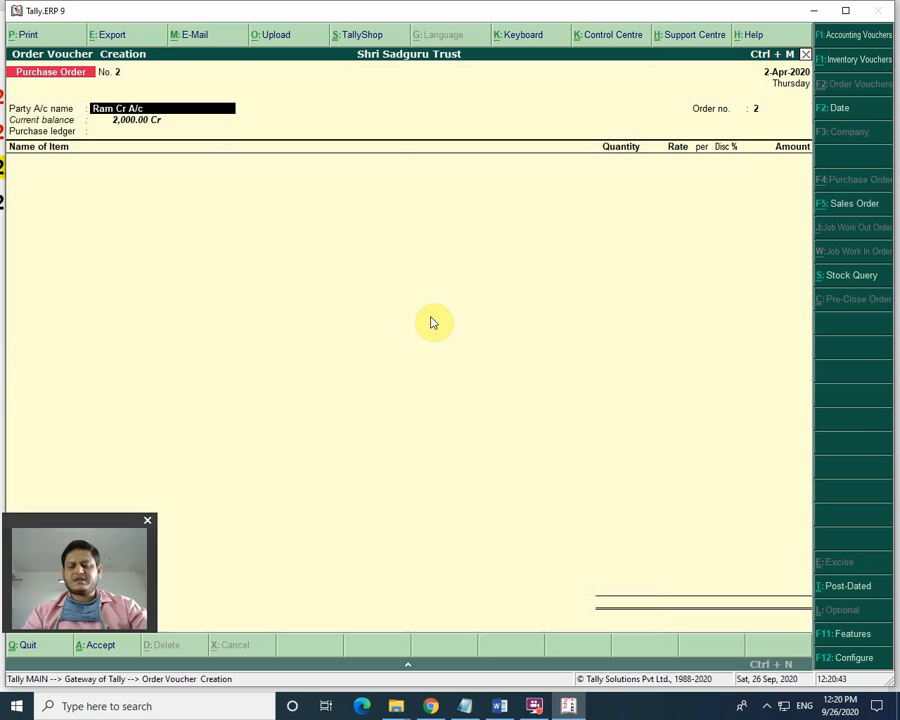
{"action": "key", "text": "Down"}
{"action": "key", "text": "Down"}
{"action": "key", "text": "Down"}
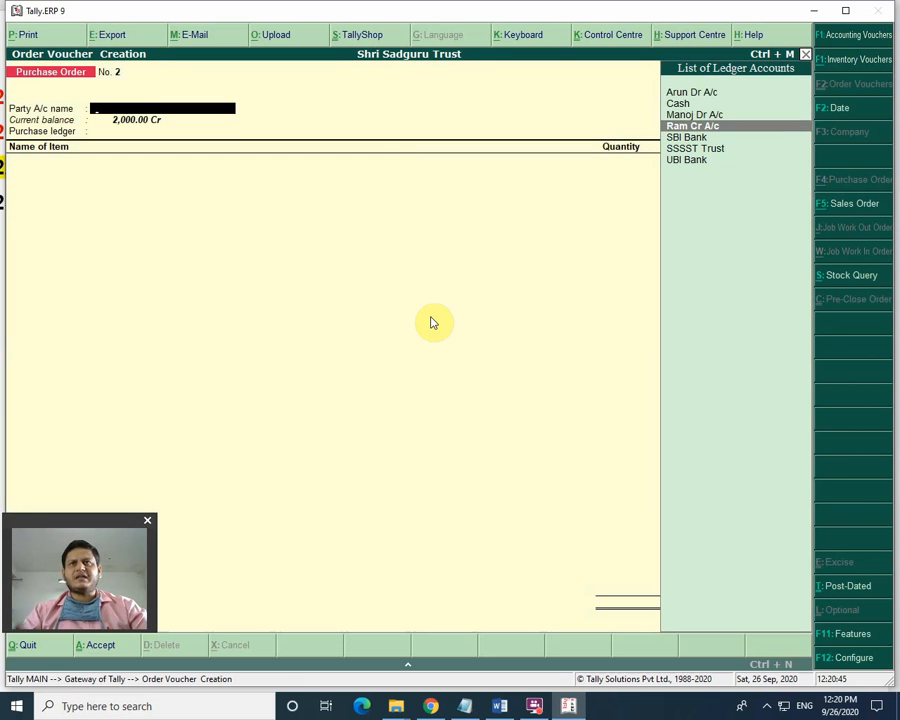
{"action": "key", "text": "Return"}
{"action": "key", "text": "Return"}
{"action": "key", "text": "Return"}
{"action": "key", "text": "Return"}
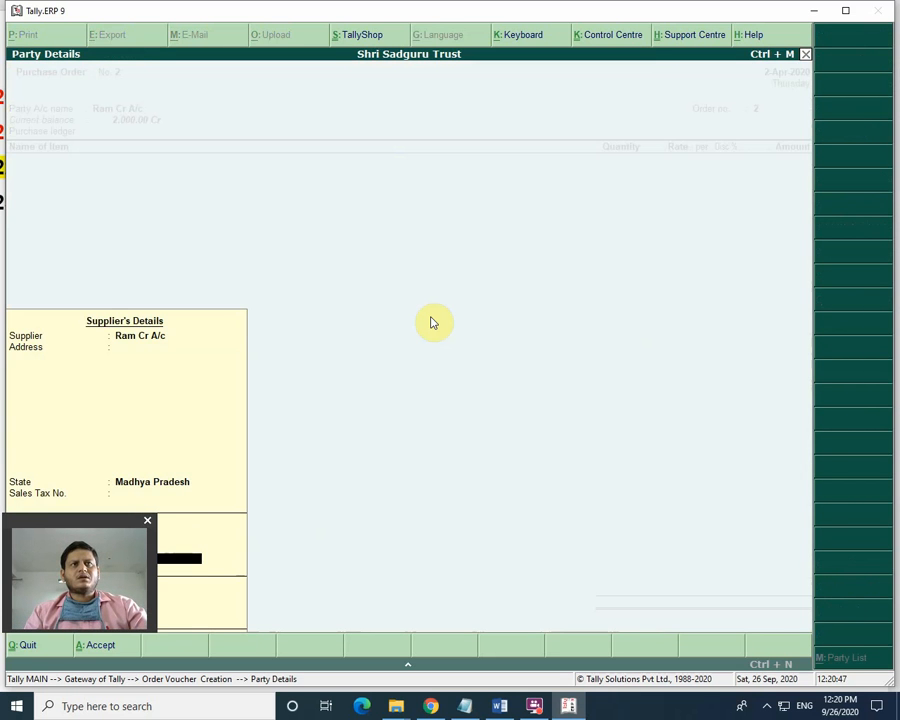
{"action": "key", "text": "Return"}
{"action": "key", "text": "Return"}
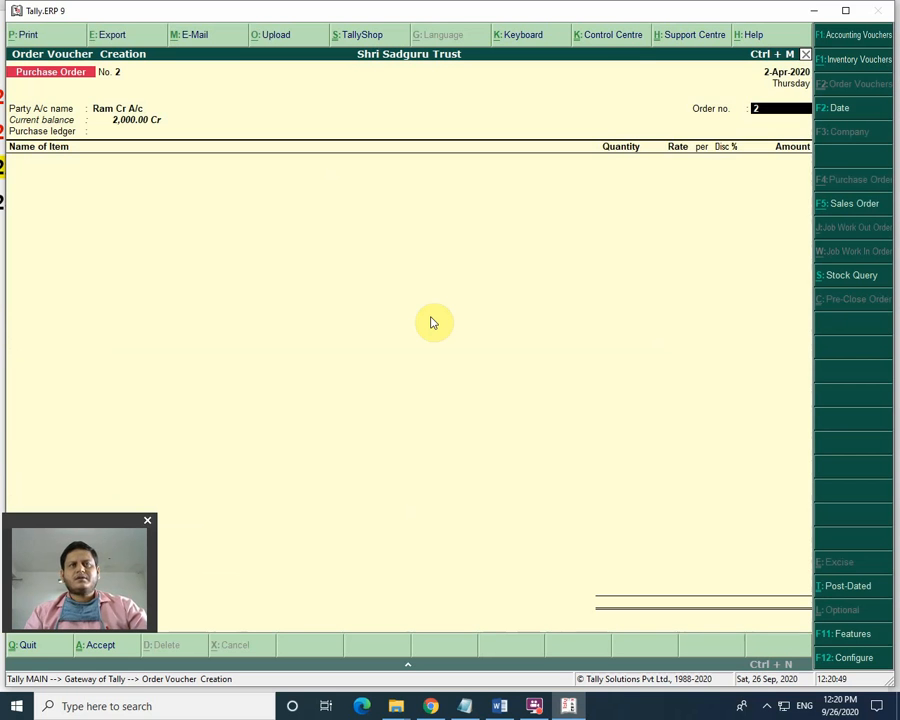
{"action": "key", "text": "Return"}
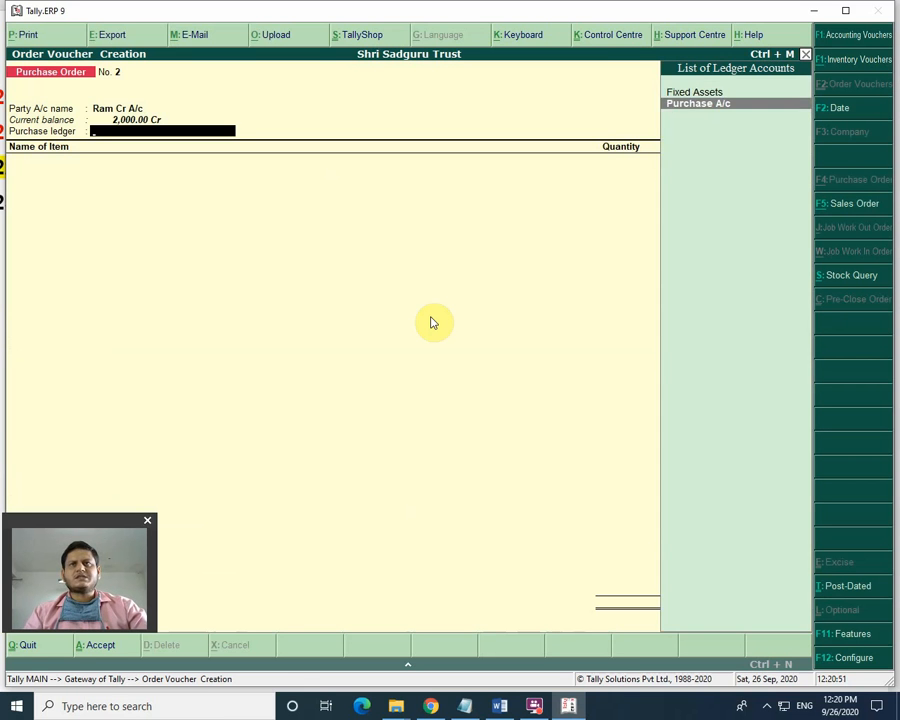
Step: Set the purchase ledger to Purchase A/c and select Rice 50 Kg Bag as the ordered item
{"action": "key", "text": "Return"}
{"action": "key", "text": "Down"}
{"action": "key", "text": "Down"}
{"action": "key", "text": "Down"}
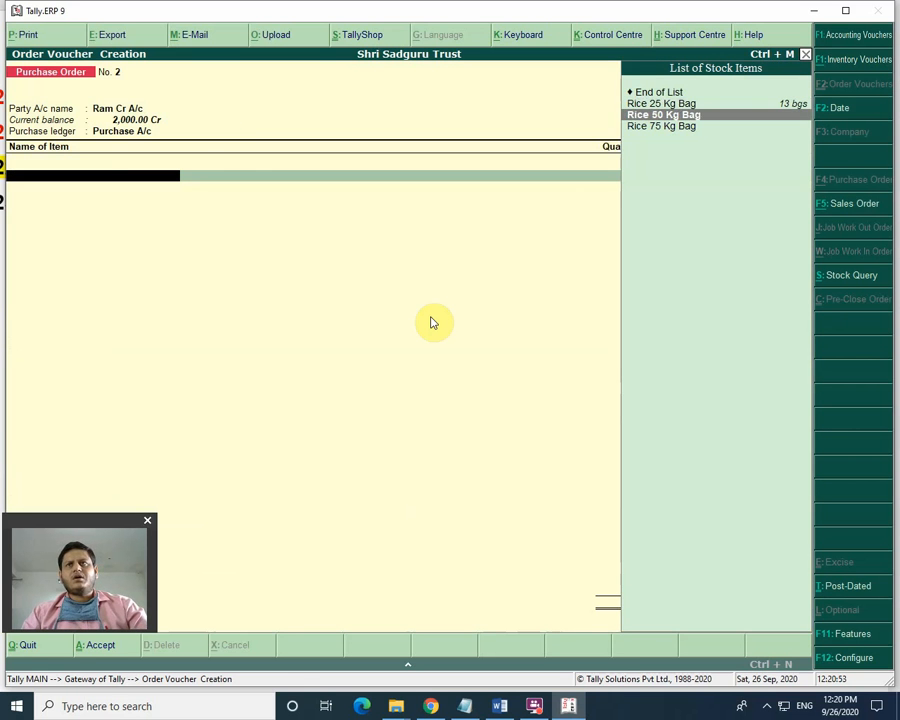
{"action": "key", "text": "Return"}
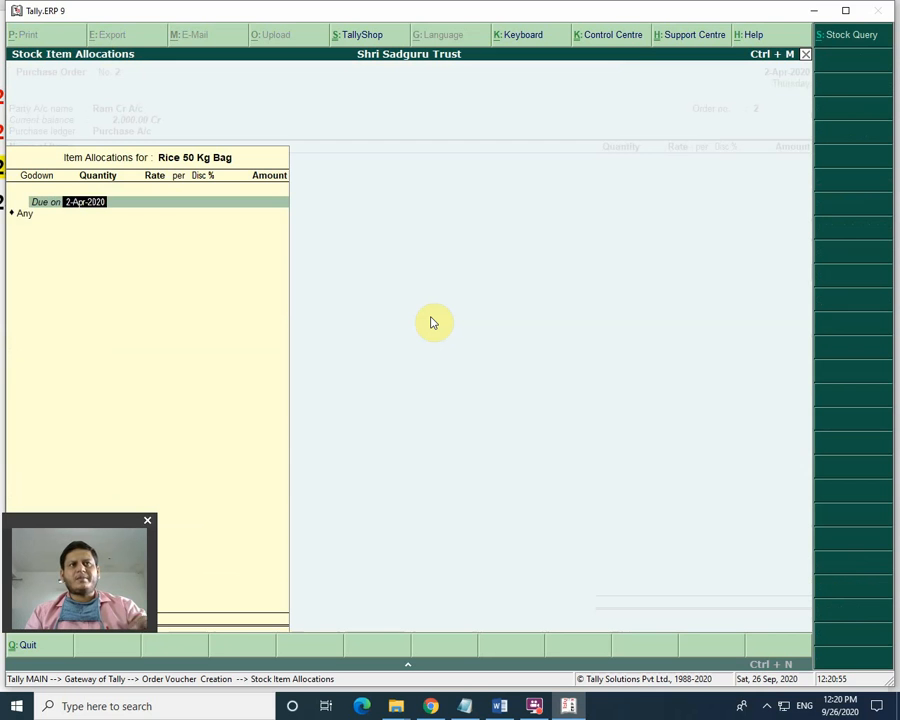
Step: Allocate 50 bgs of the ordered item to the Main Location godown, keeping 2-Apr-2020 as the due date
{"action": "key", "text": "BackSpace"}
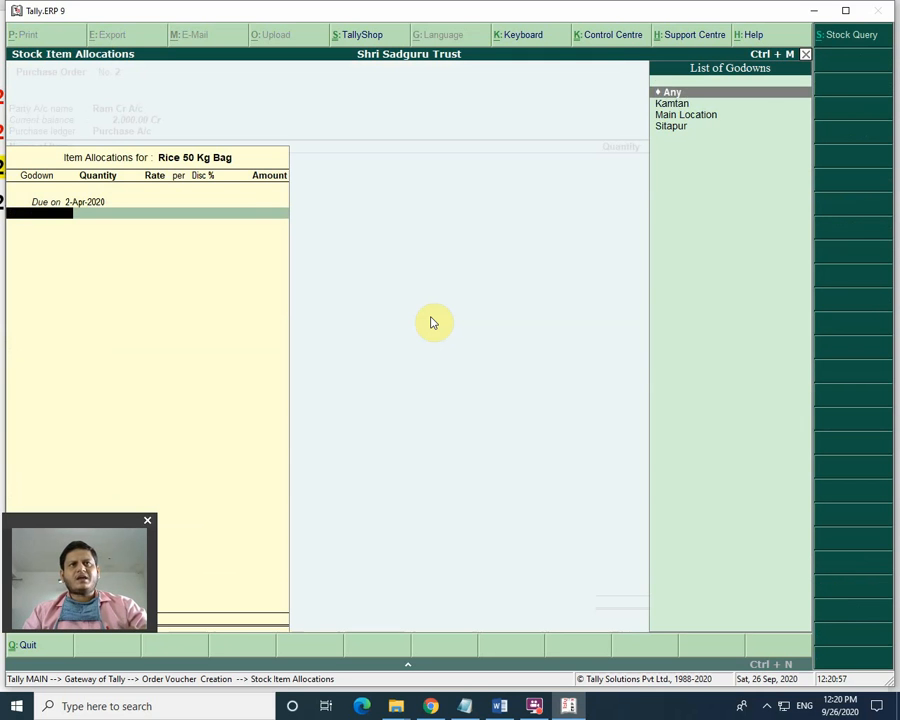
{"action": "key", "text": "Down"}
{"action": "key", "text": "Down"}
{"action": "key", "text": "Return"}
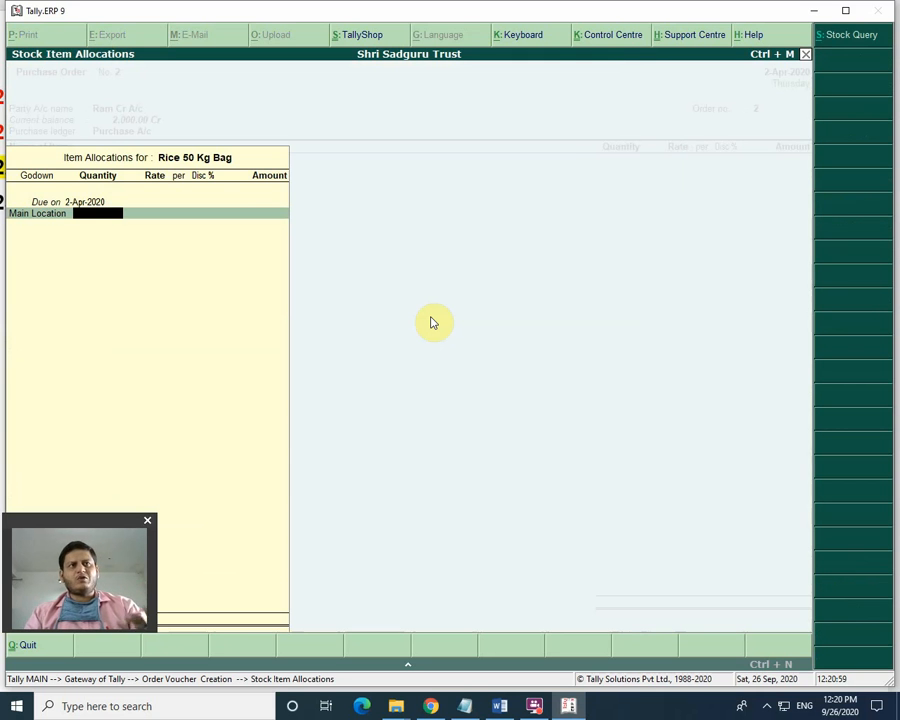
{"action": "type", "text": "50"}
{"action": "key", "text": "Return"}
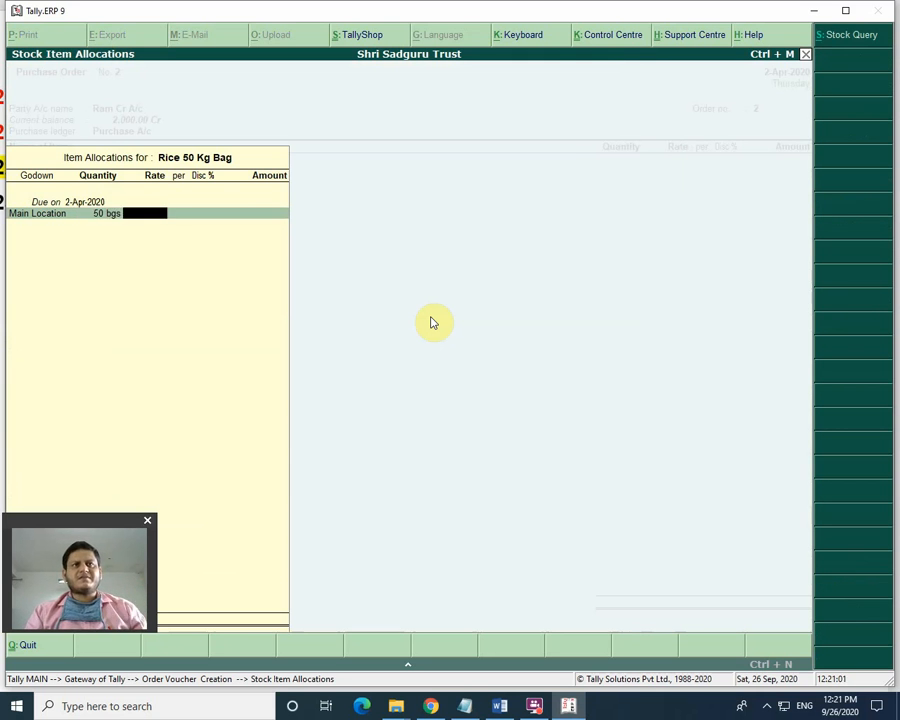
Step: Set the rate to 500 per bag and complete the item allocation
{"action": "type", "text": "5"}
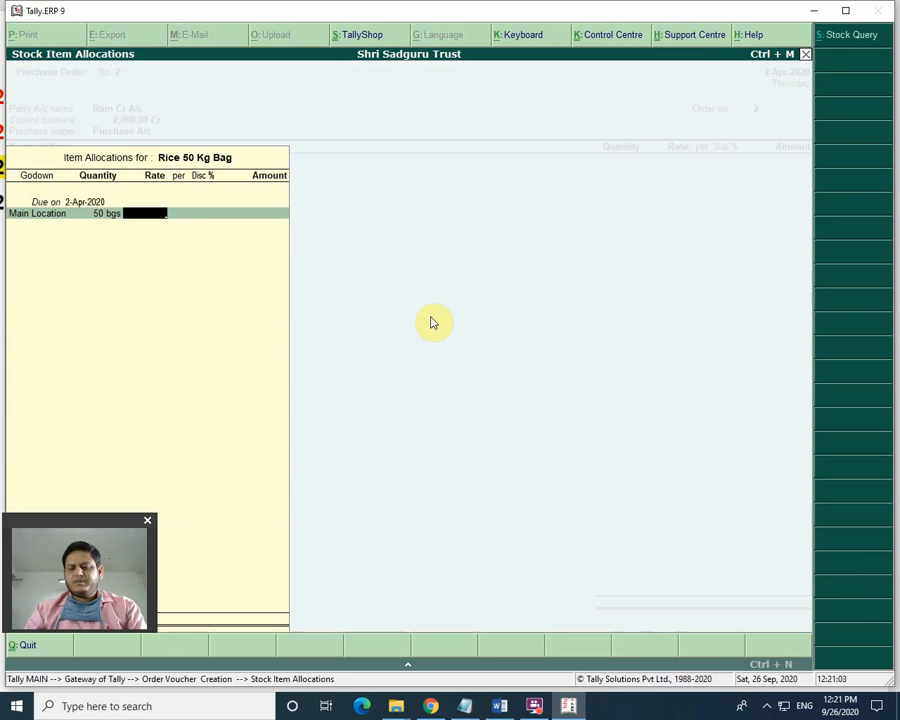
{"action": "type", "text": "00"}
{"action": "key", "text": "Return"}
{"action": "key", "text": "Return"}
{"action": "key", "text": "Return"}
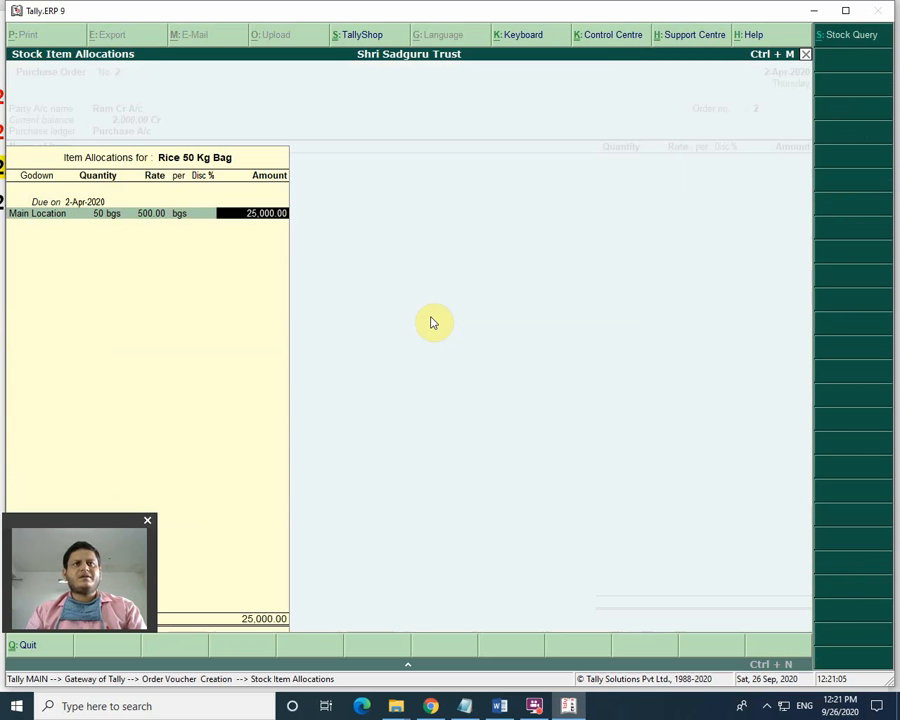
{"action": "key", "text": "Return"}
{"action": "key", "text": "Return"}
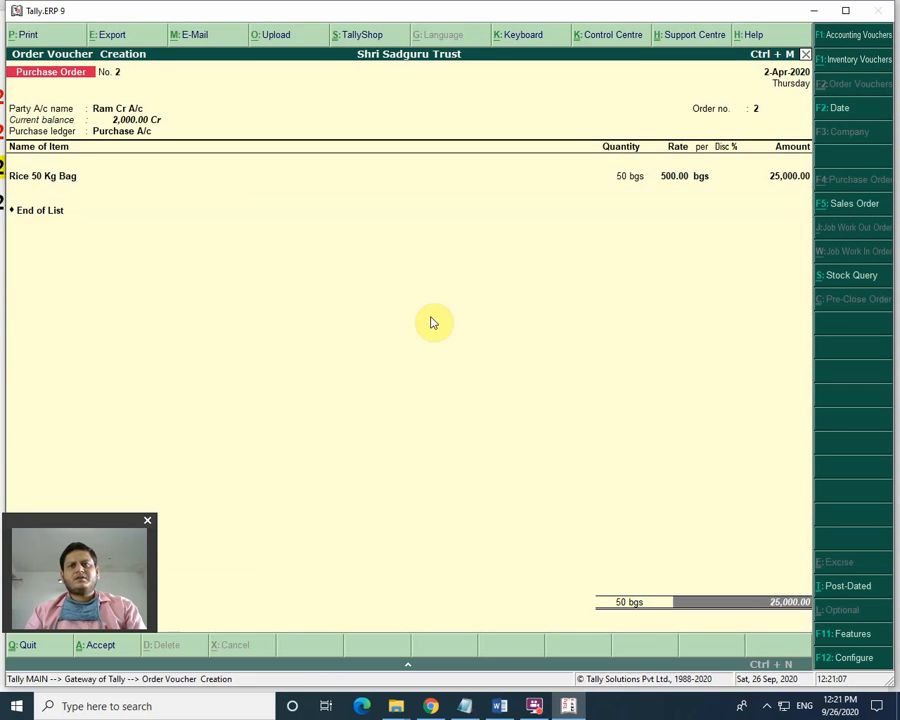
Step: Finish the item list, save the purchase order, and return to the Gateway of Tally
{"action": "key", "text": "Return"}
{"action": "key", "text": "Return"}
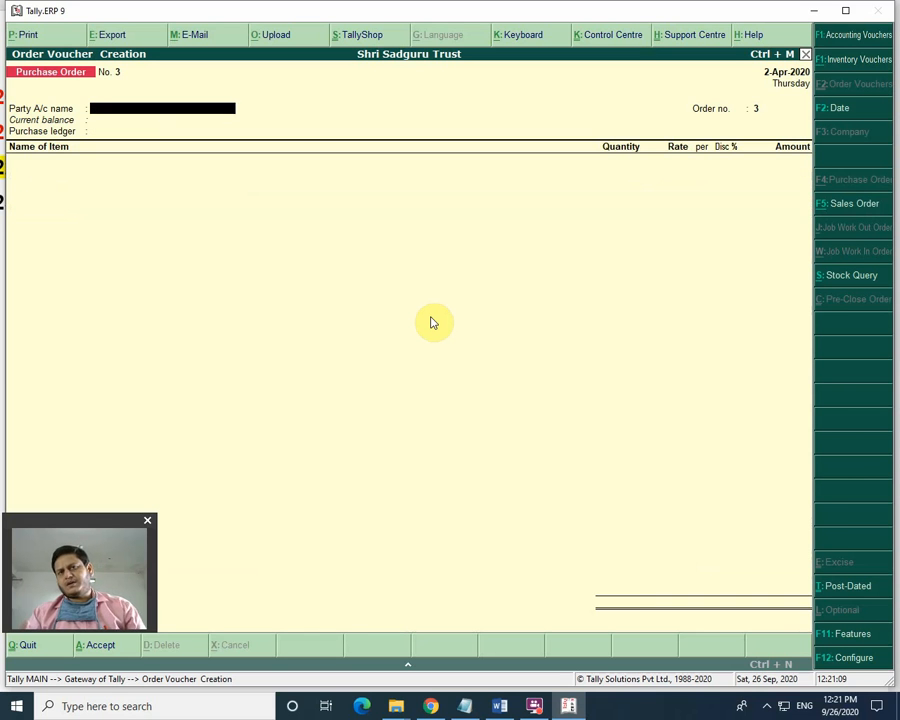
{"action": "key", "text": "Escape"}
{"action": "key", "text": "Return"}
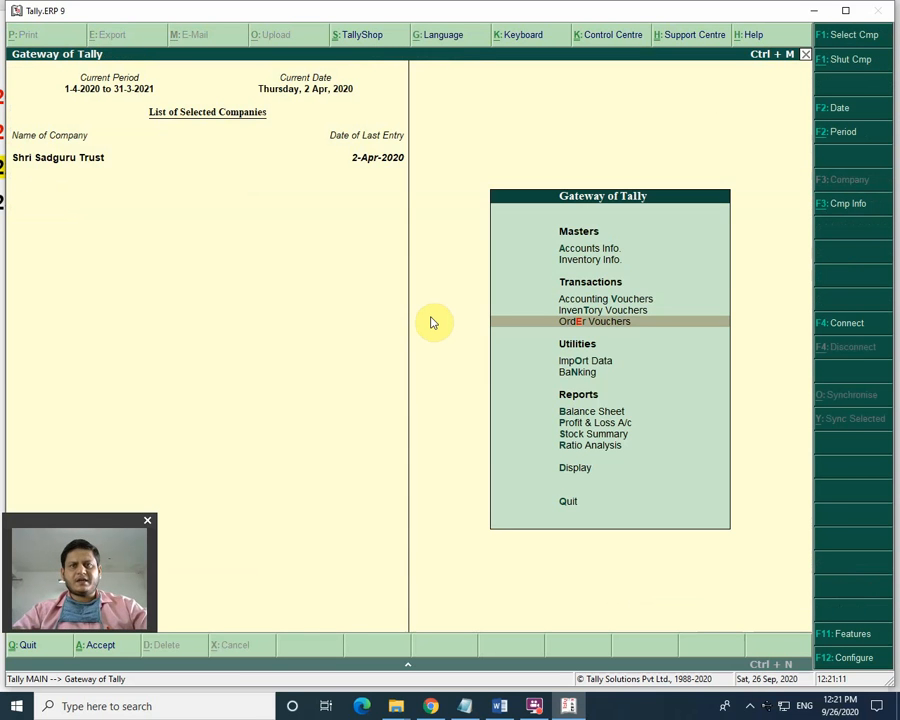
Step: Open the Purchase Order Outstandings reports within the Statements of Inventory
{"action": "key", "text": "d"}
{"action": "key", "text": "Down"}
{"action": "key", "text": "Down"}
{"action": "key", "text": "Down"}
{"action": "key", "text": "Down"}
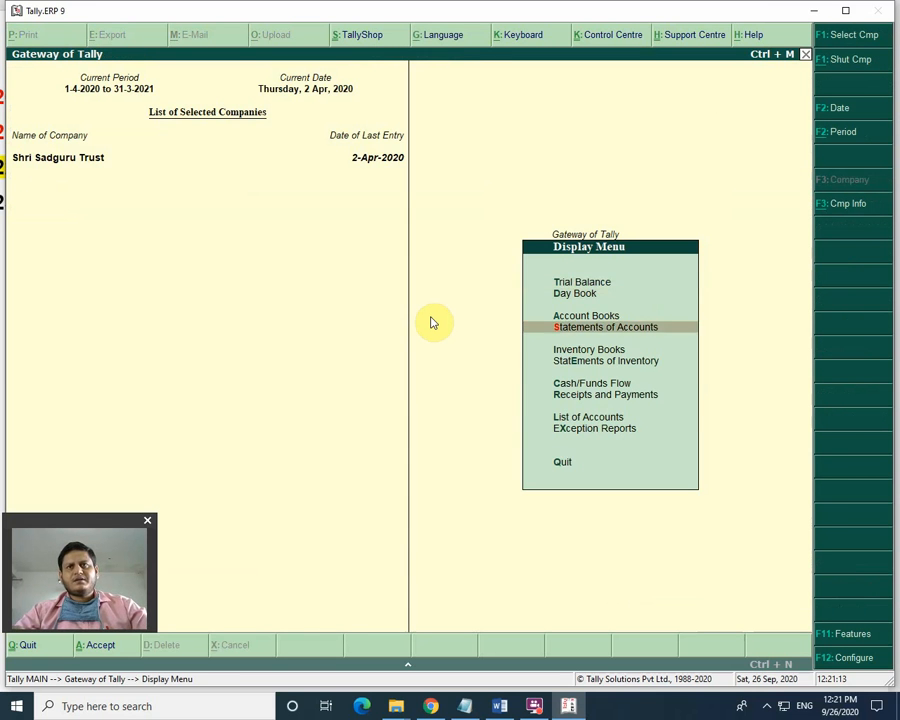
{"action": "key", "text": "Down"}
{"action": "key", "text": "Return"}
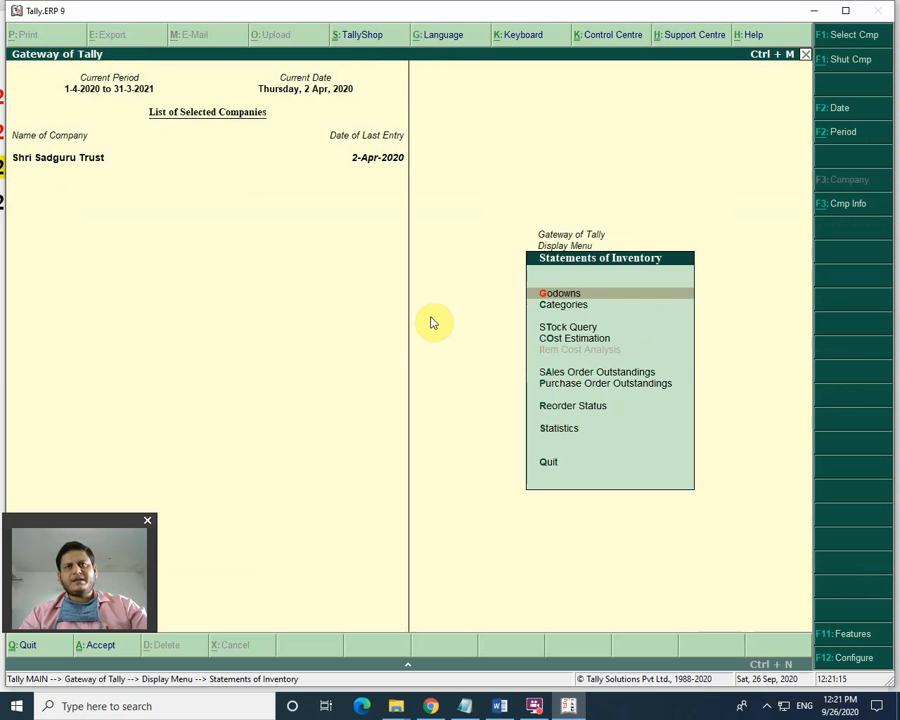
{"action": "key", "text": "Down"}
{"action": "key", "text": "Down"}
{"action": "key", "text": "Down"}
{"action": "key", "text": "Down"}
{"action": "key", "text": "Down"}
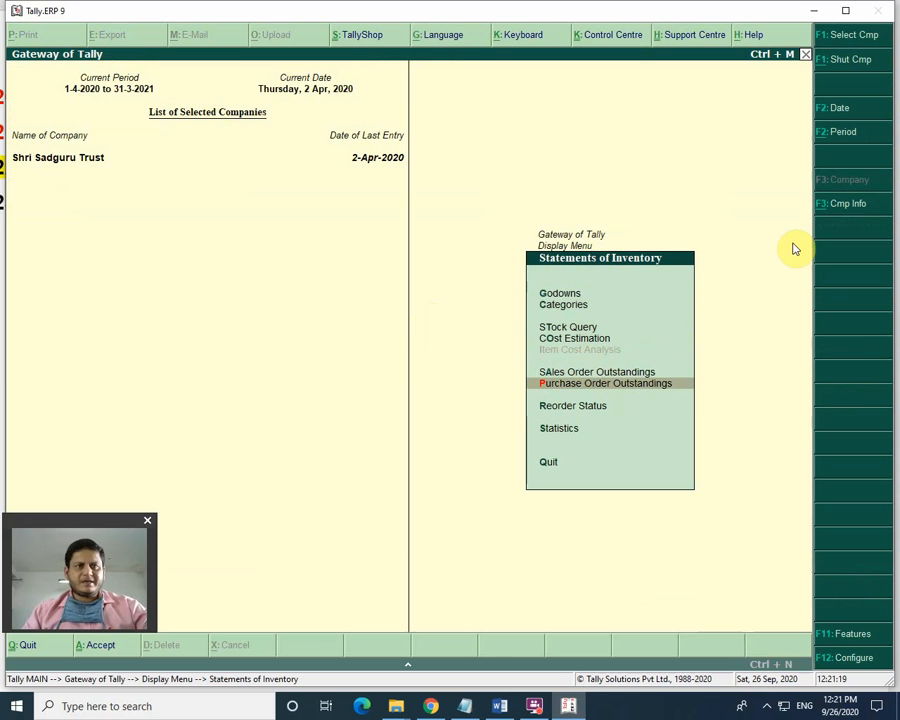
{"action": "key", "text": "Return"}
Step: Display the outstanding purchase orders for the stock item Rice 50 Kg Bag
{"action": "key", "text": "Down"}
{"action": "key", "text": "Down"}
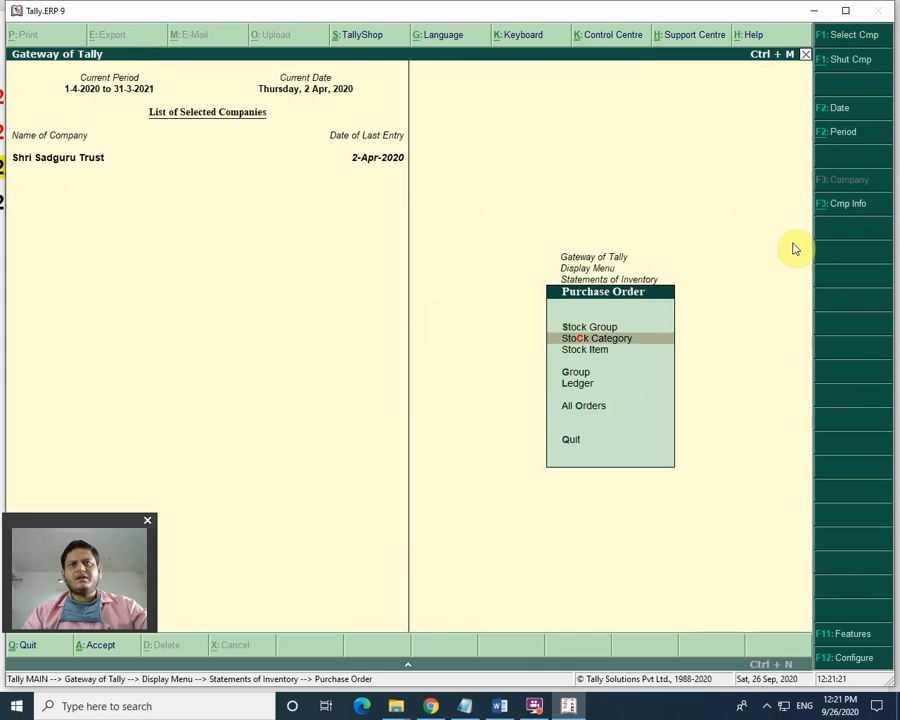
{"action": "key", "text": "Return"}
{"action": "key", "text": "Down"}
{"action": "key", "text": "Down"}
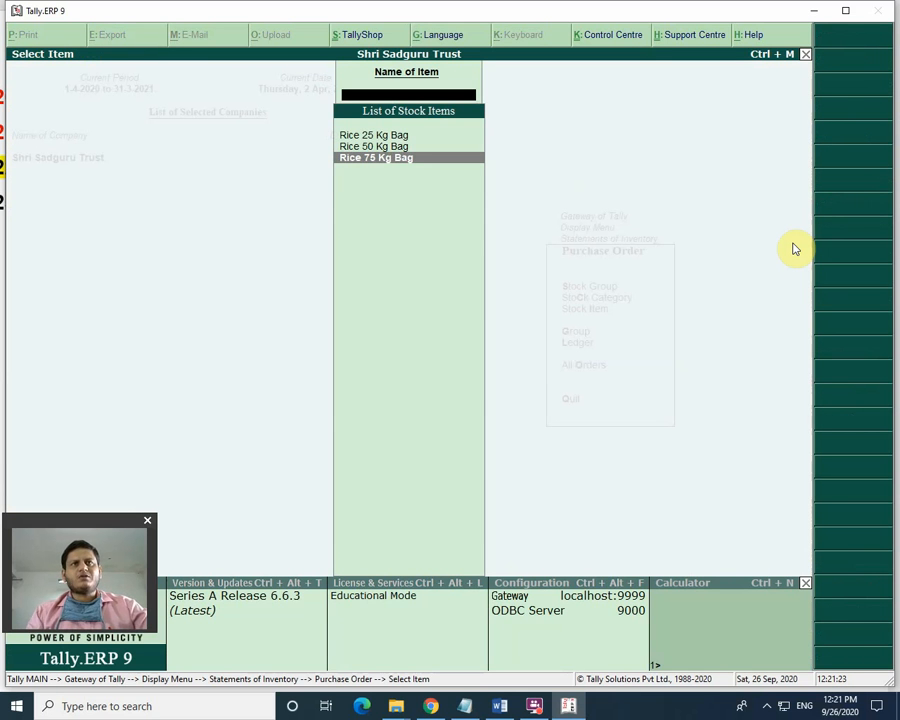
{"action": "key", "text": "Up"}
{"action": "key", "text": "Return"}
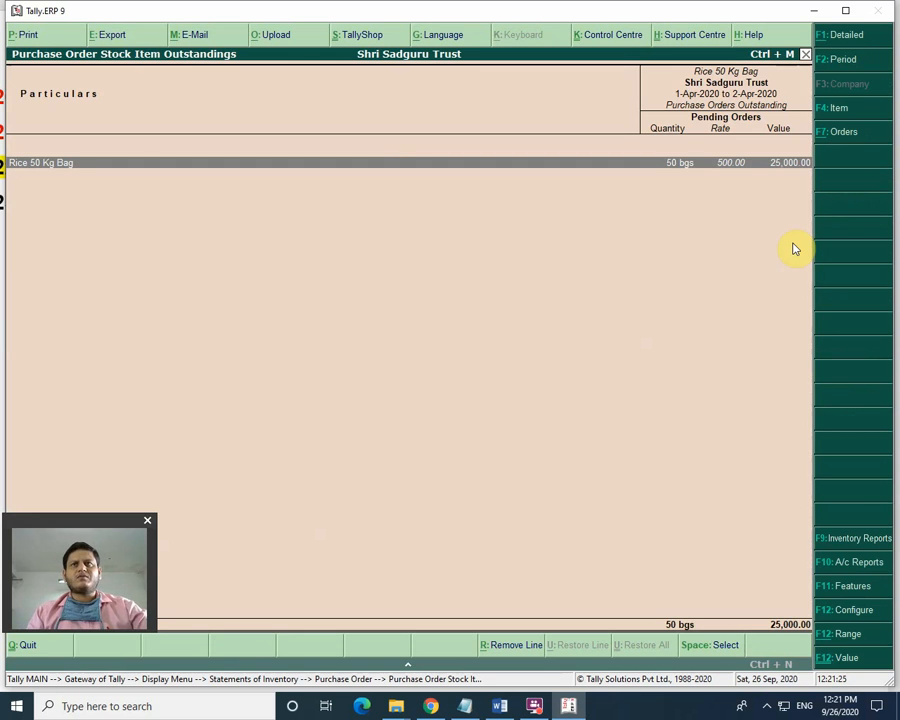
Step: Review the Rice 50 Kg Bag order details in detailed view, and go back to the stock item selection
{"action": "key", "text": "Return"}
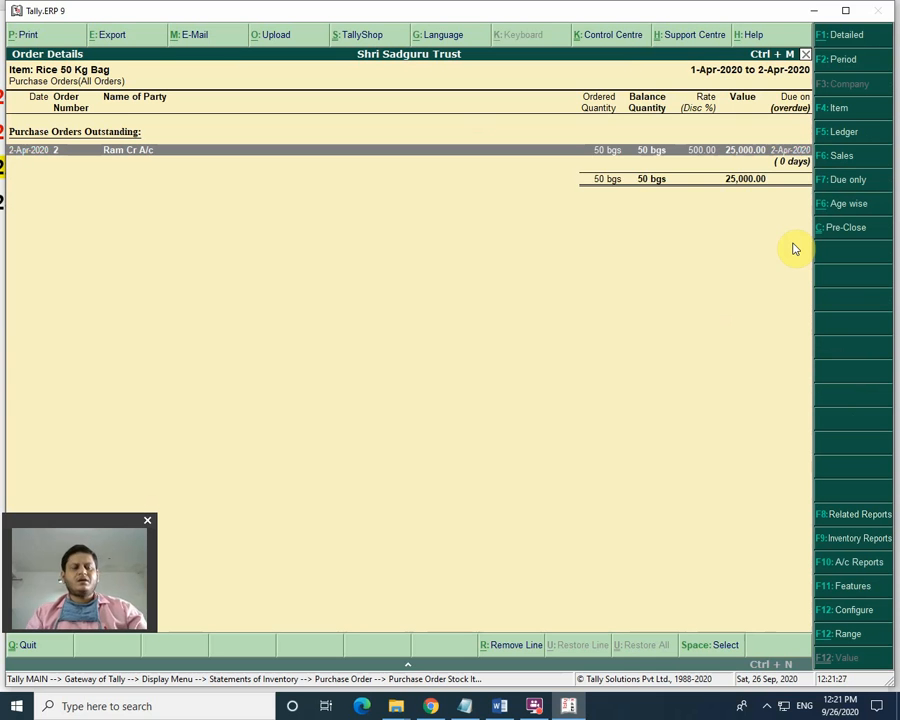
{"action": "key", "text": "alt+F1"}
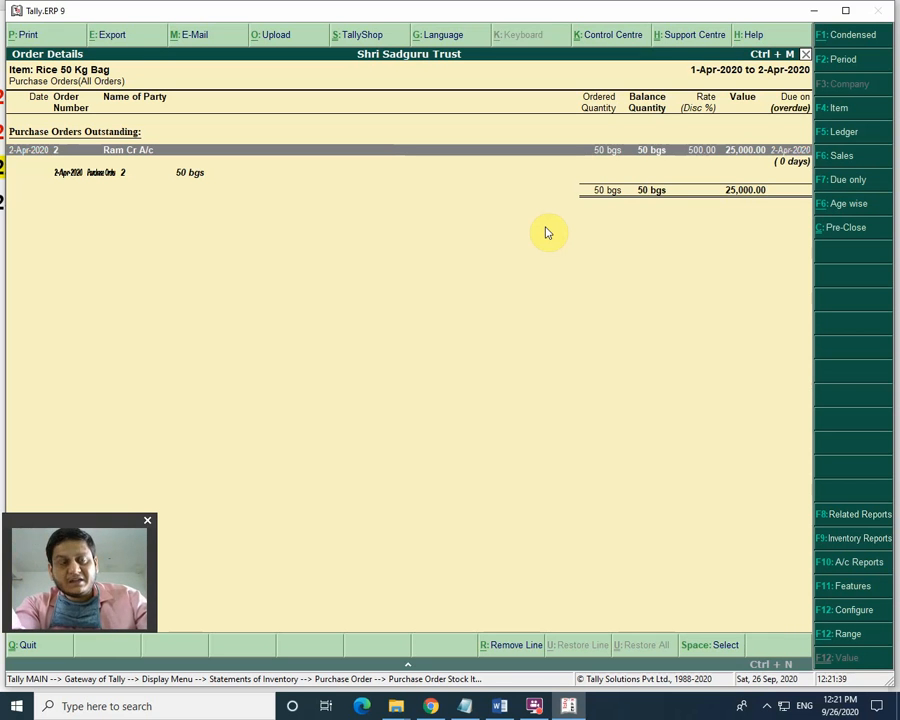
{"action": "key", "text": "Escape"}
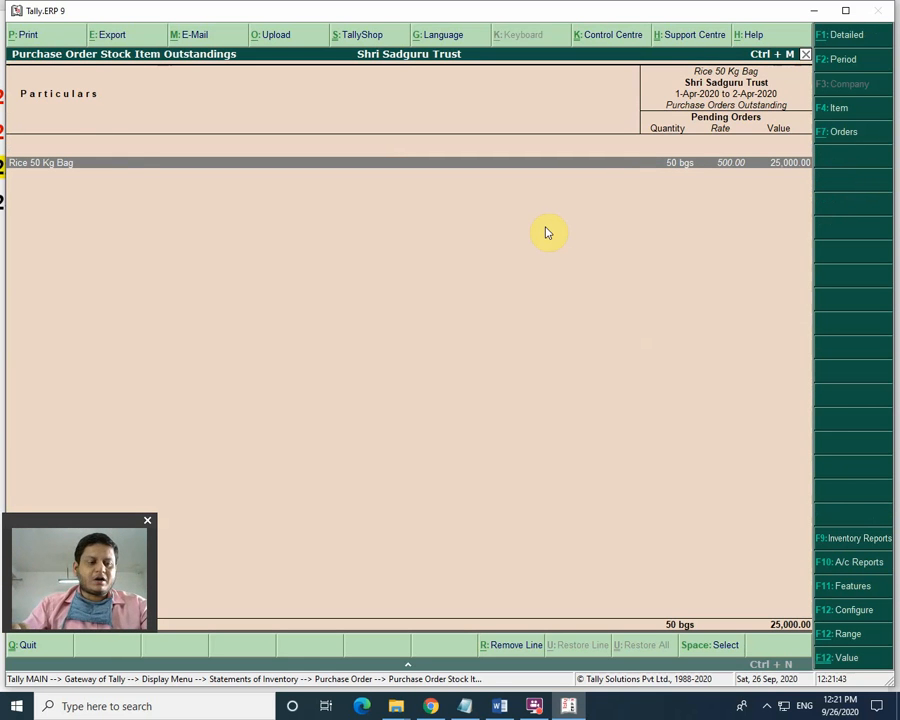
{"action": "key", "text": "Return"}
{"action": "key", "text": "Escape"}
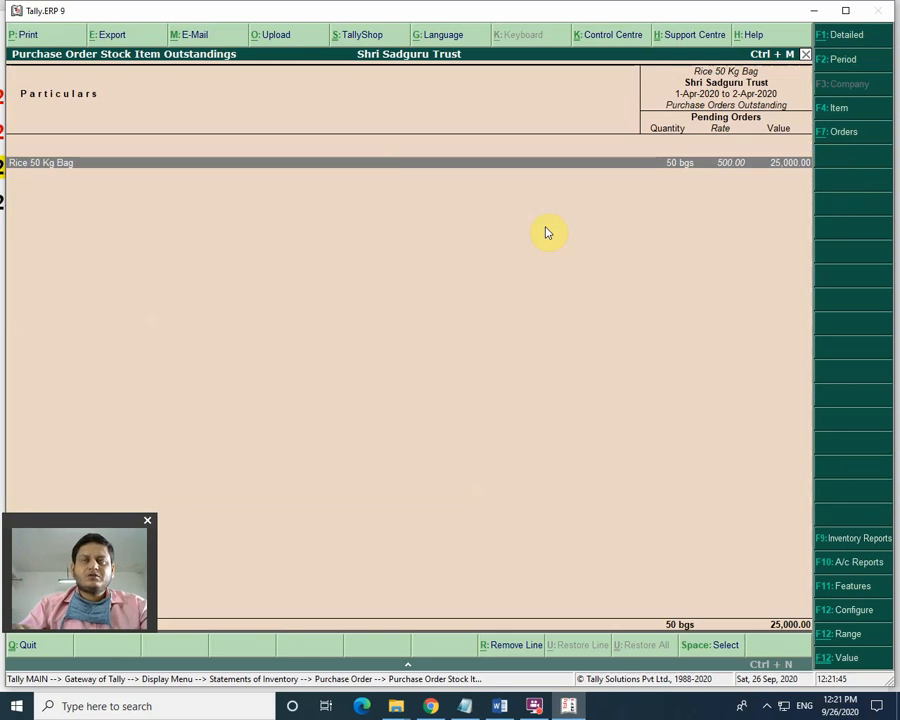
{"action": "key", "text": "Escape"}
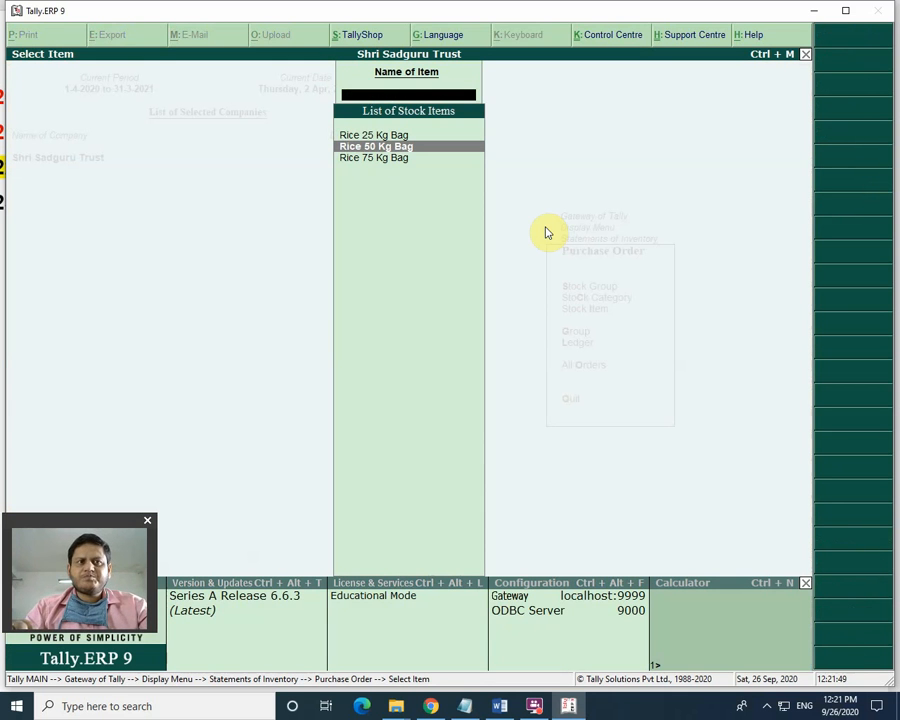
Step: Pre-close 20 bgs of the outstanding Rice 50 Kg Bag purchase order with the reason "cancelled", closed on 2-Apr-2020
{"action": "key", "text": "Return"}
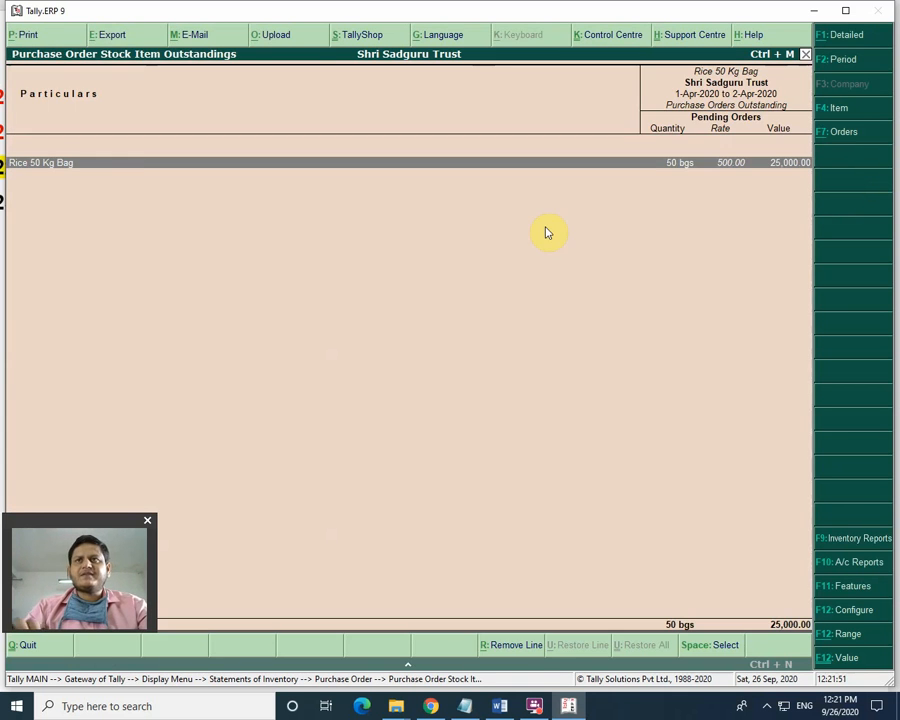
{"action": "key", "text": "Return"}
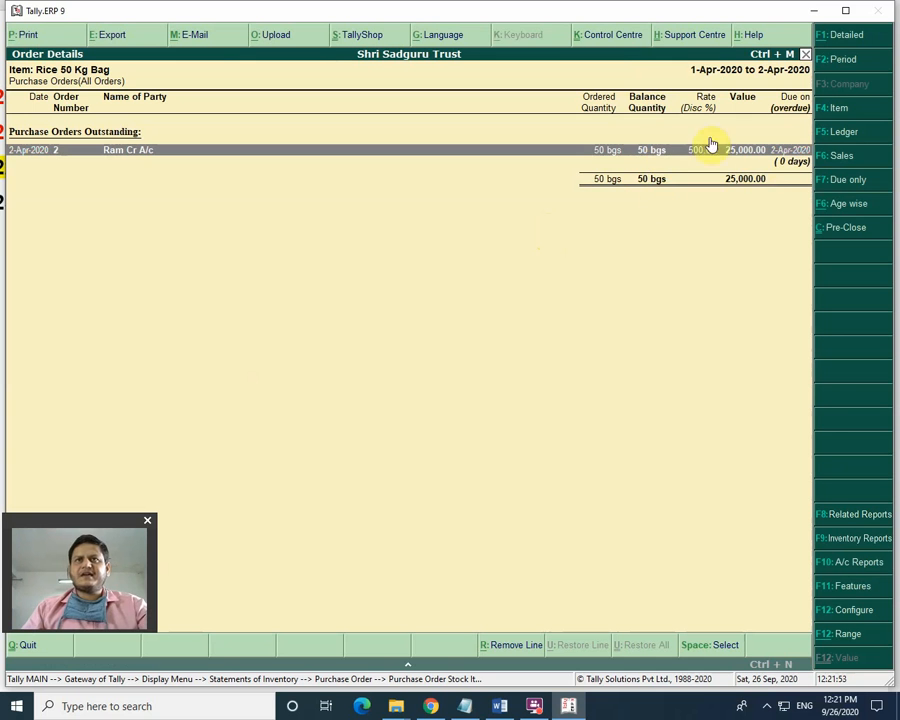
{"action": "left_click", "coordinate": [852, 228]}
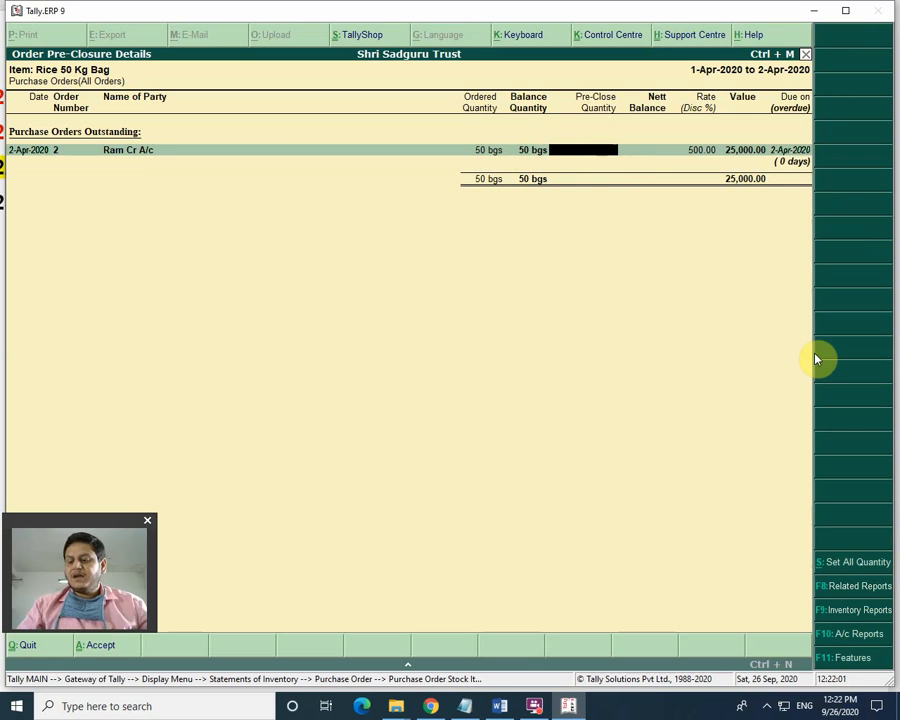
{"action": "type", "text": "20"}
{"action": "key", "text": "Return"}
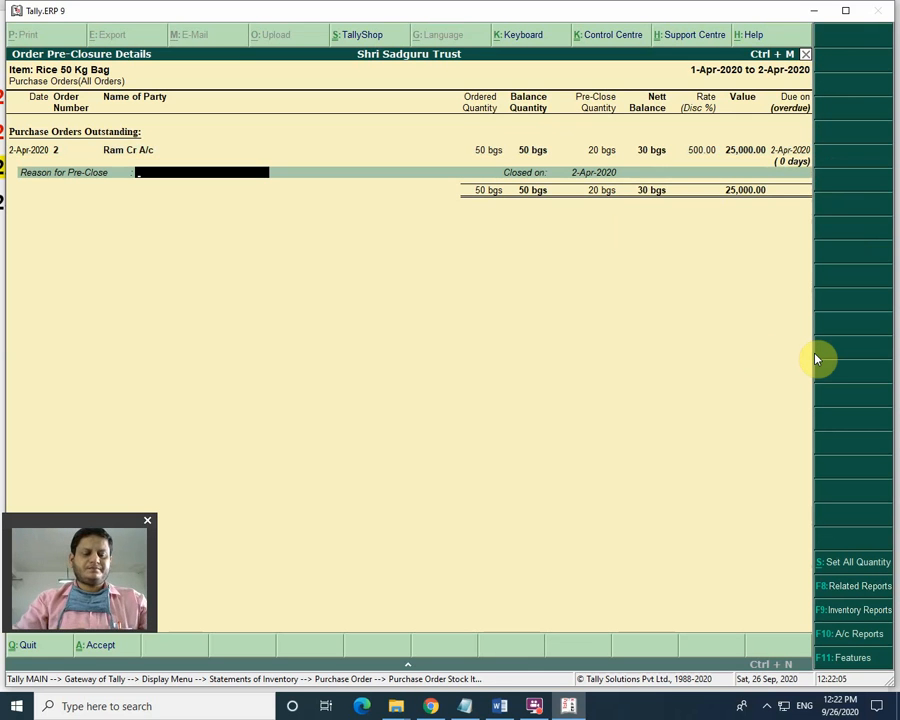
{"action": "type", "text": "cancelled"}
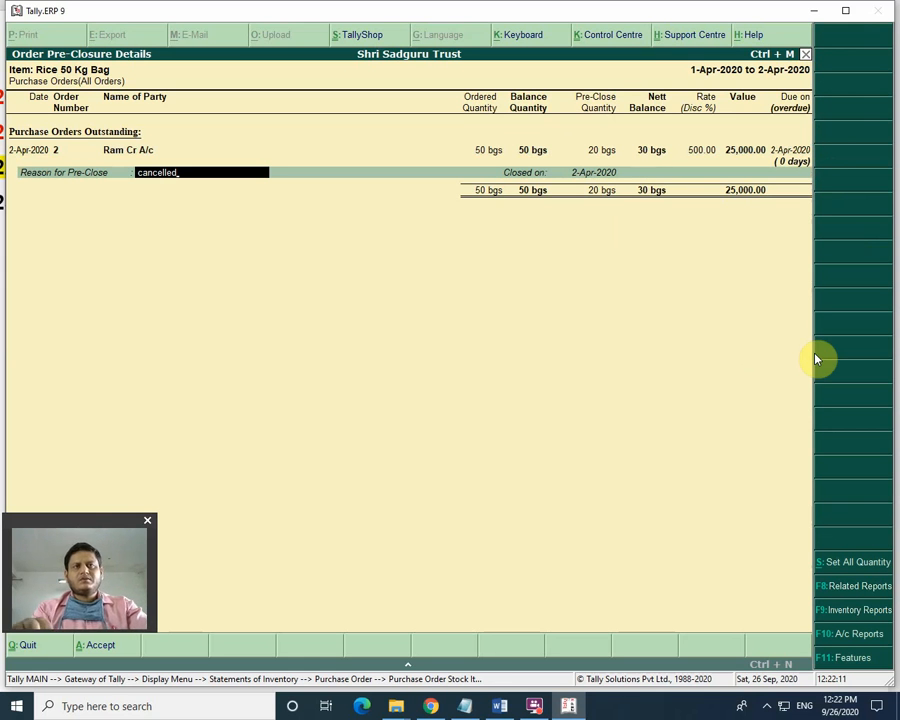
{"action": "key", "text": "Return"}
{"action": "key", "text": "Return"}
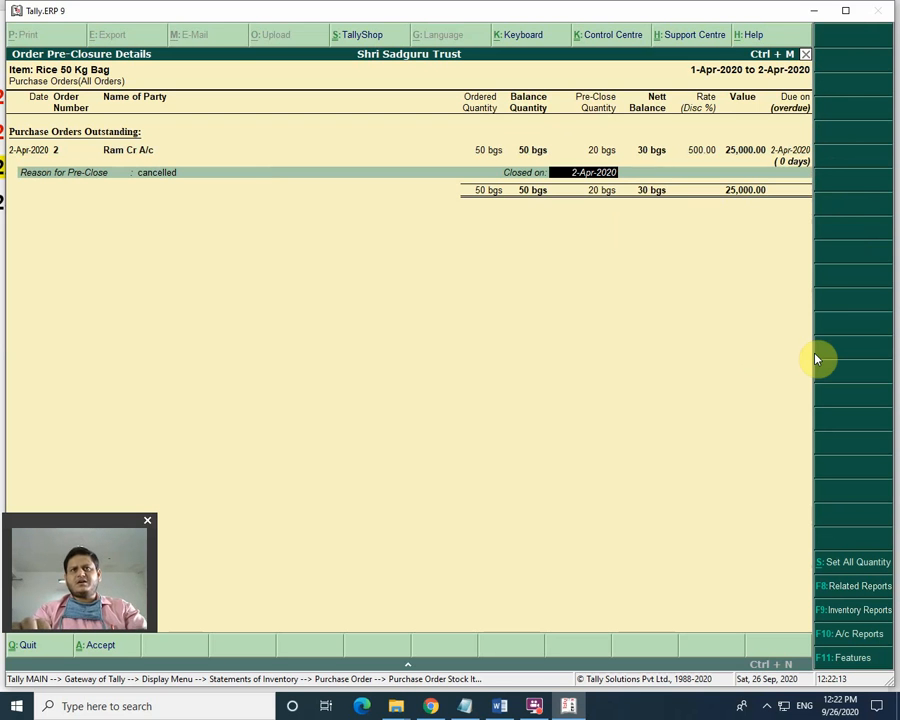
{"action": "key", "text": "Return"}
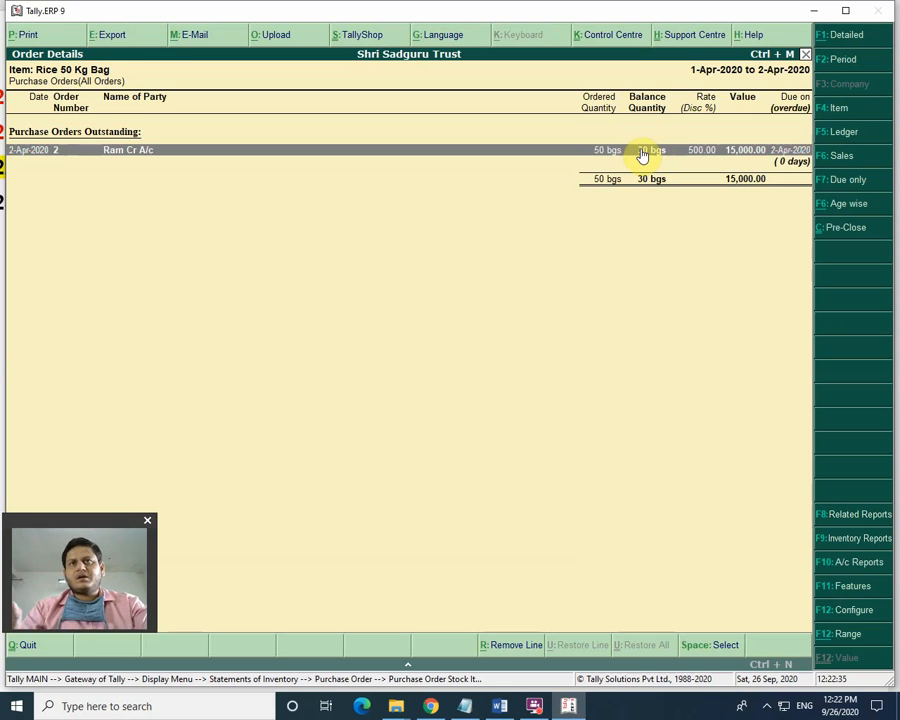
Step: Check the partly pre-closed order in detailed view, and return to the Gateway of Tally
{"action": "key", "text": "alt+F1"}
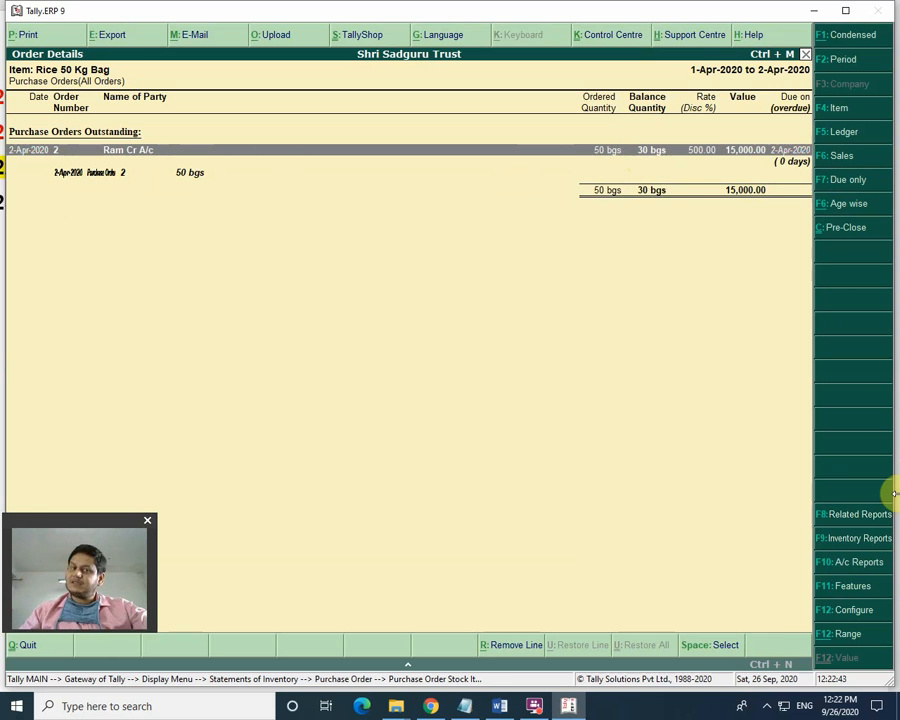
{"action": "key", "text": "Escape"}
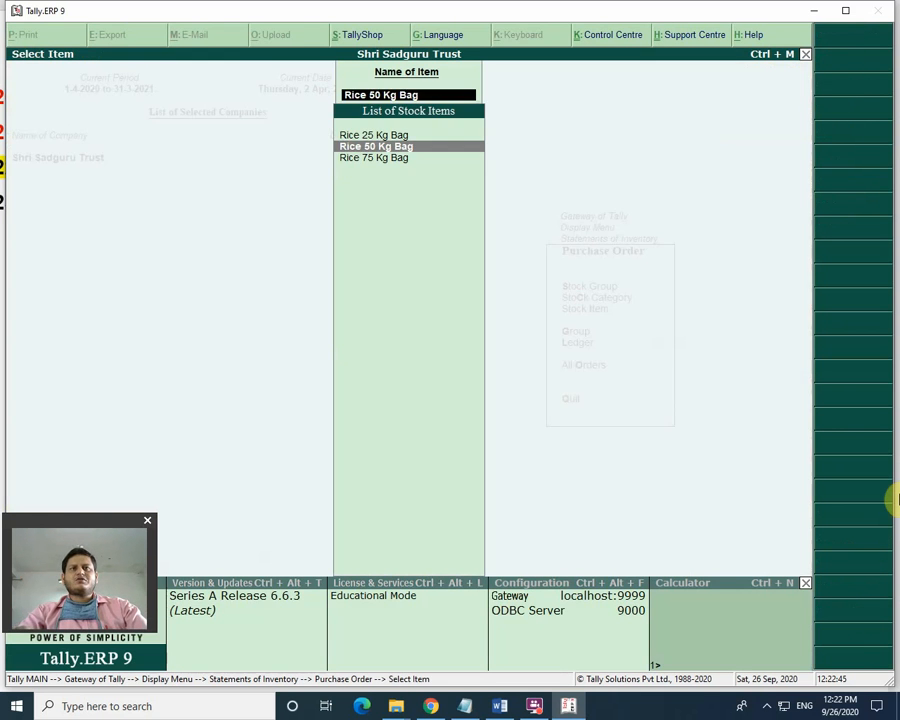
{"action": "key", "text": "Escape"}
{"action": "key", "text": "Escape"}
{"action": "key", "text": "Escape"}
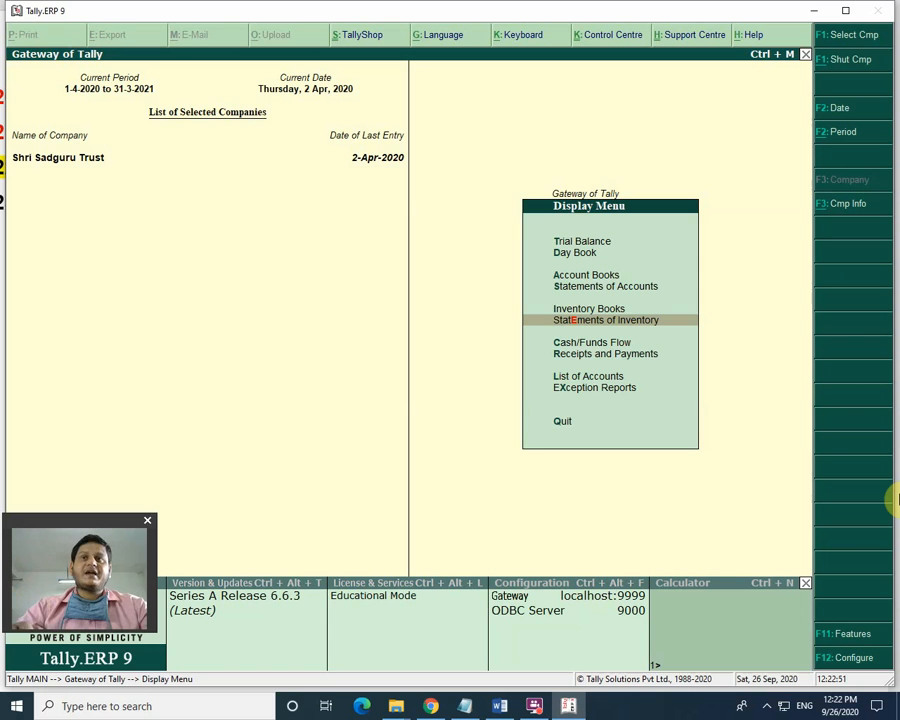
{"action": "key", "text": "Escape"}
Step: Open accounting voucher creation and switch the voucher type to Purchase
{"action": "key", "text": "Up"}
{"action": "key", "text": "Up"}
{"action": "key", "text": "Up"}
{"action": "key", "text": "Up"}
{"action": "key", "text": "Up"}
{"action": "key", "text": "Up"}
{"action": "key", "text": "Up"}
{"action": "key", "text": "Up"}
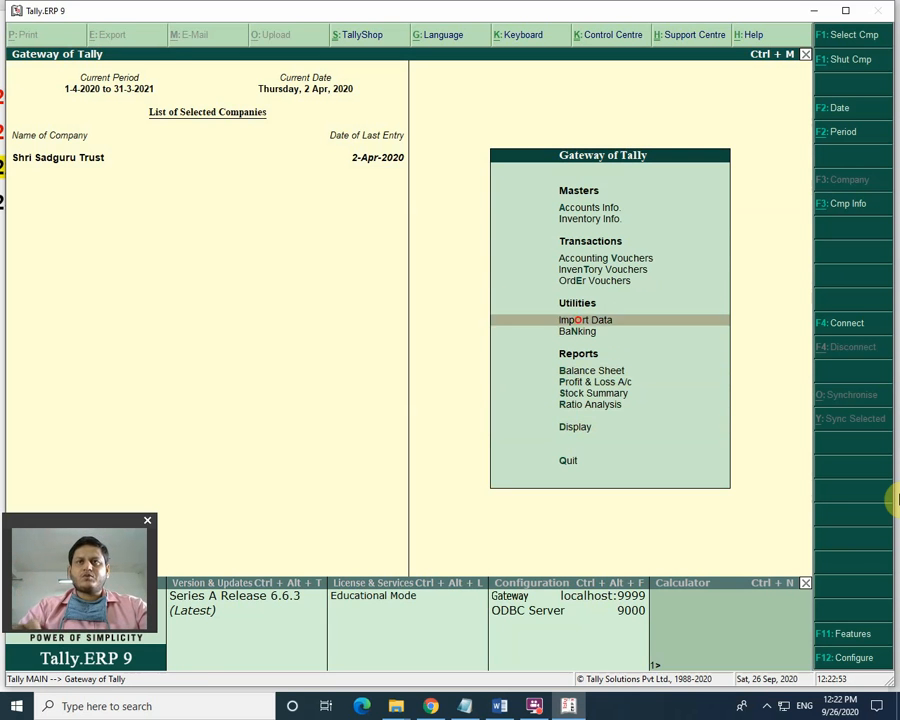
{"action": "key", "text": "Up"}
{"action": "key", "text": "Return"}
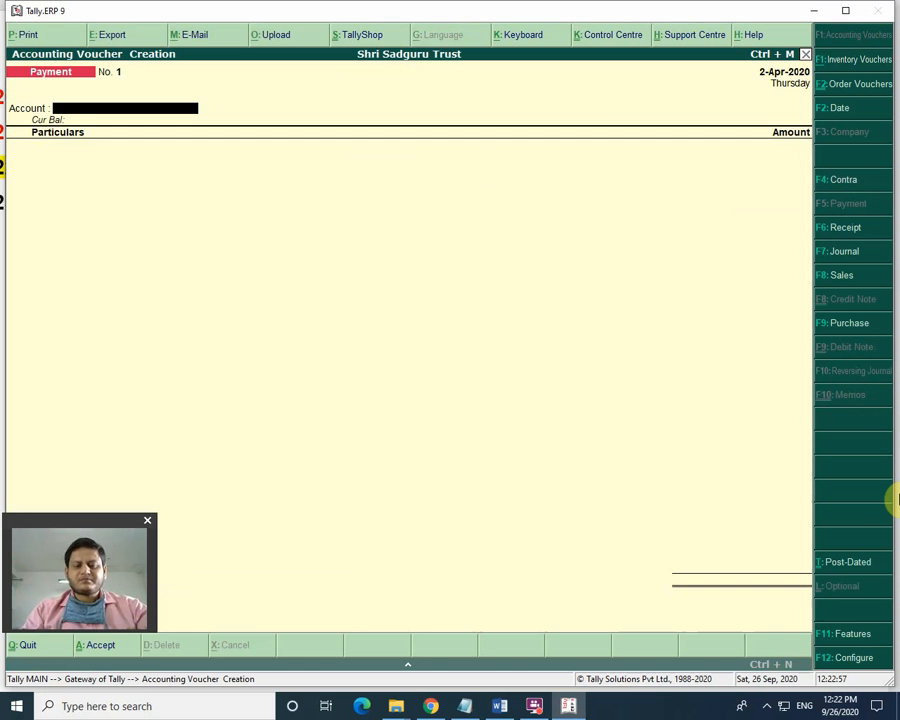
{"action": "key", "text": "F9"}
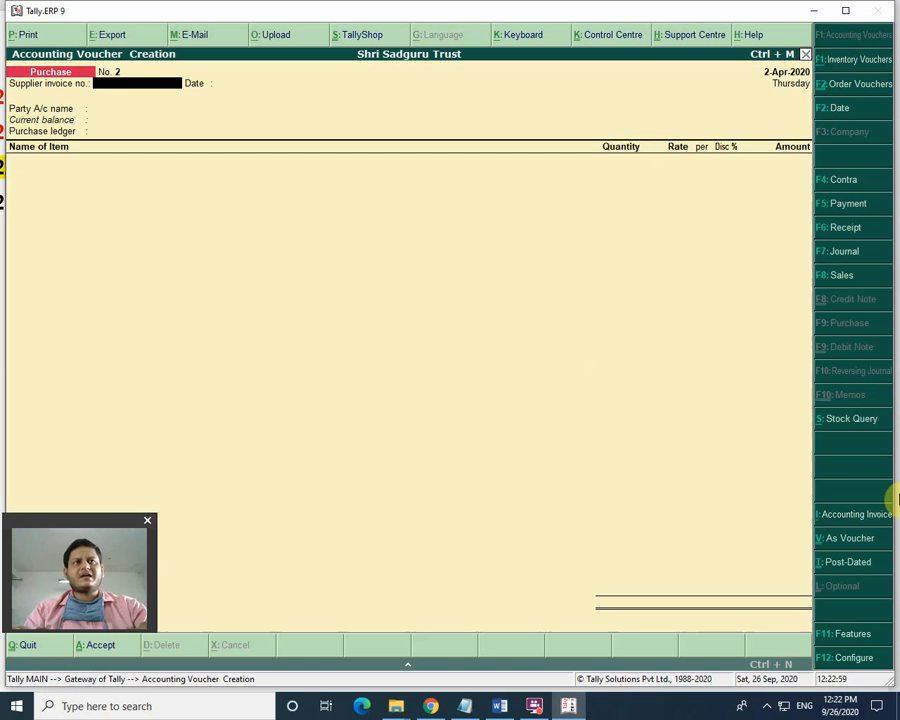
Step: Enter supplier invoice number 3 dated 2-Apr-2020 and select the supplier's Cr A/c ledger as the party account
{"action": "type", "text": "3"}
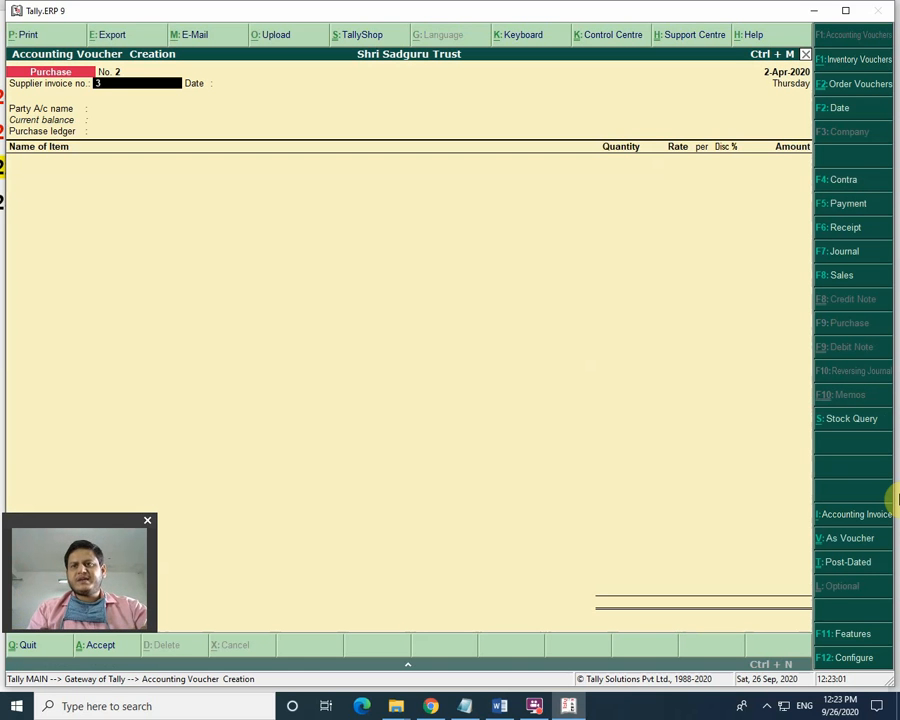
{"action": "key", "text": "Return"}
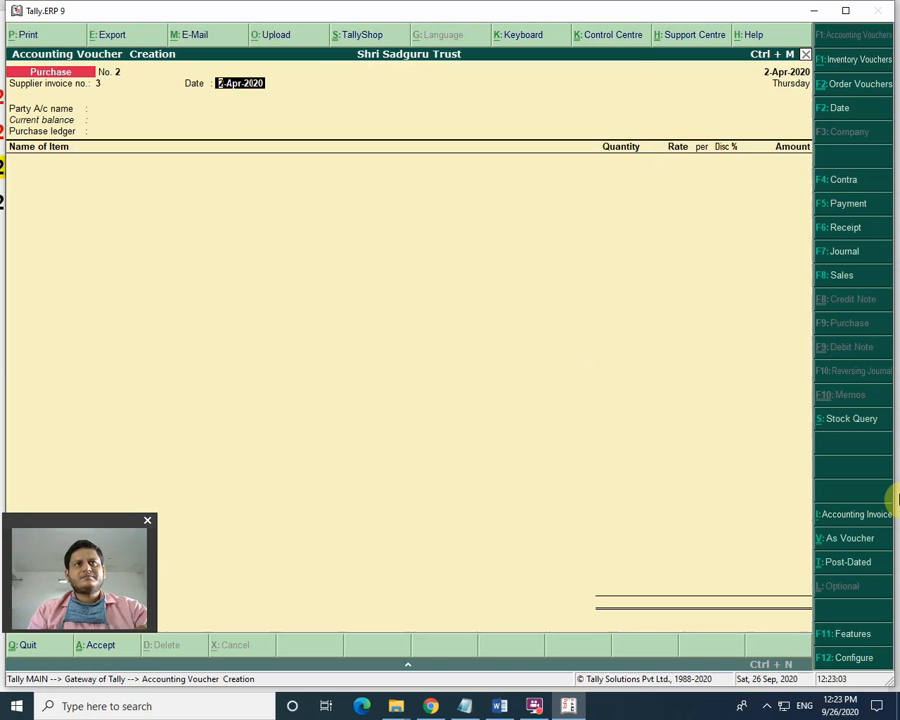
{"action": "key", "text": "Return"}
{"action": "key", "text": "Down"}
{"action": "key", "text": "Down"}
{"action": "key", "text": "Down"}
{"action": "key", "text": "Down"}
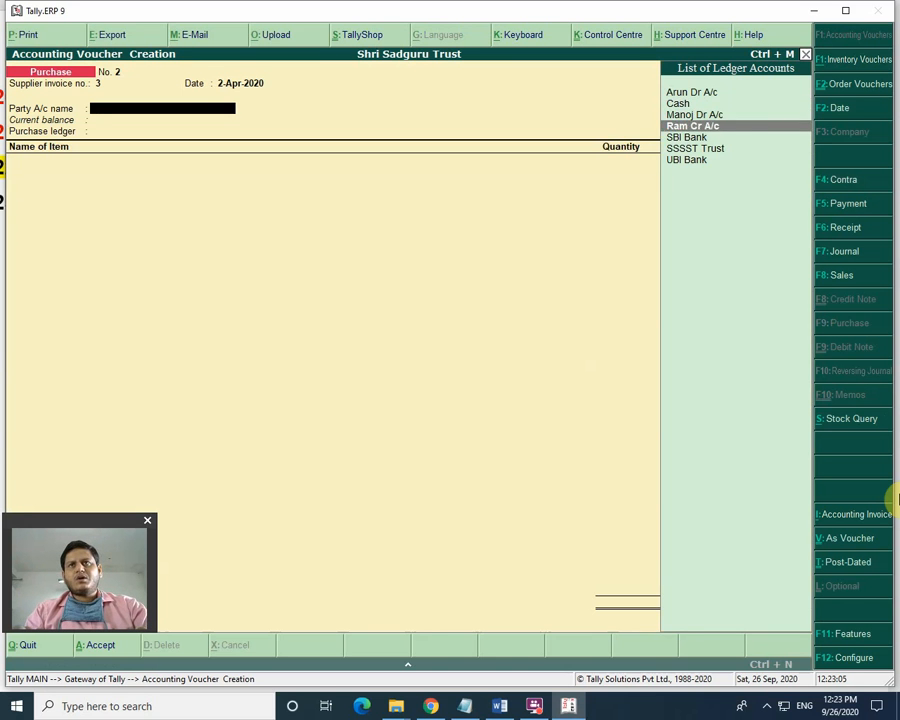
{"action": "key", "text": "Up"}
{"action": "key", "text": "Return"}
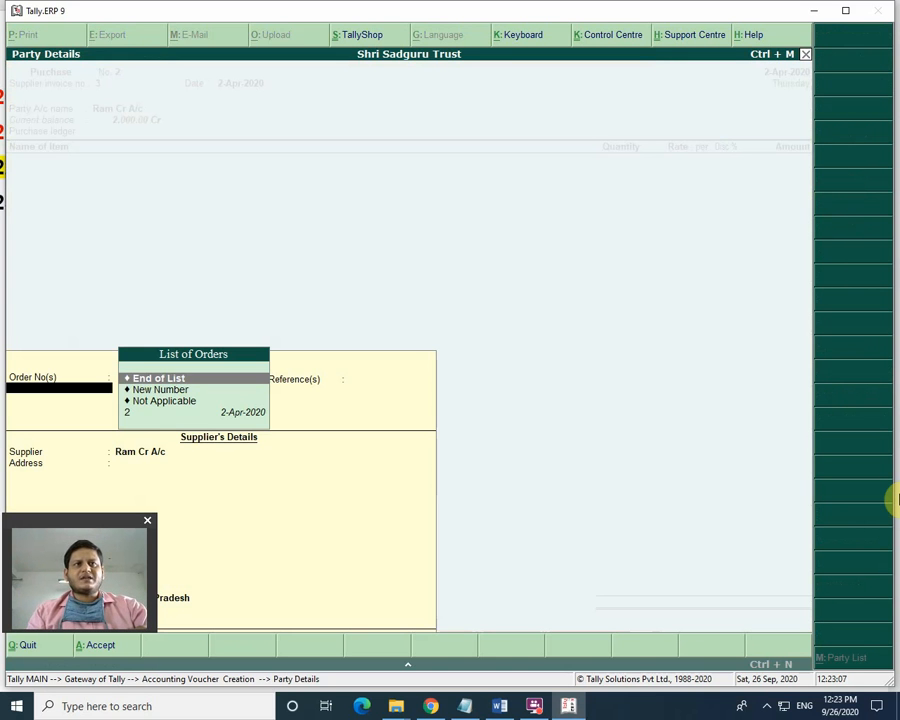
Step: Link the purchase to the supplier's pending order dated 2-Apr-2020, keeping Madhya Pradesh in the party details and Purchase A/c as the purchase ledger
{"action": "key", "text": "Down"}
{"action": "key", "text": "Down"}
{"action": "key", "text": "Down"}
{"action": "key", "text": "Return"}
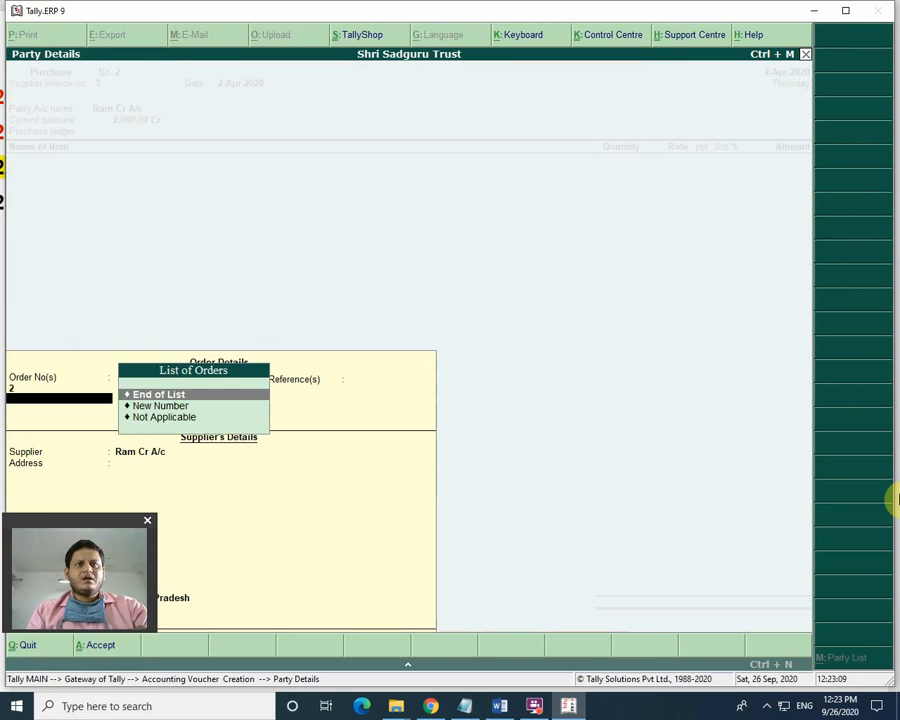
{"action": "key", "text": "Return"}
{"action": "key", "text": "Return"}
{"action": "key", "text": "Return"}
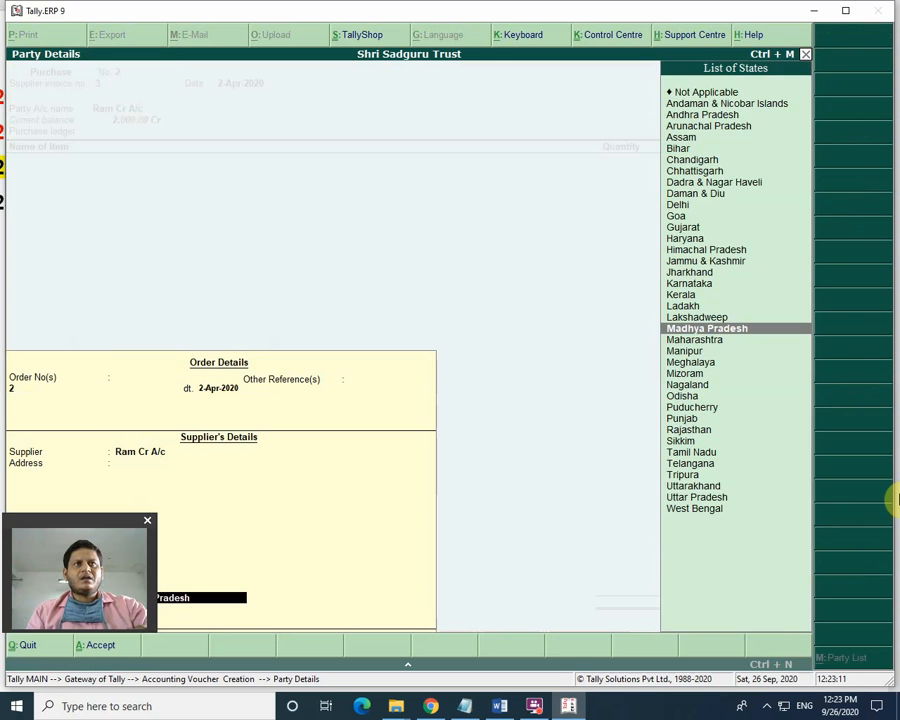
{"action": "key", "text": "Return"}
{"action": "key", "text": "Return"}
{"action": "key", "text": "Return"}
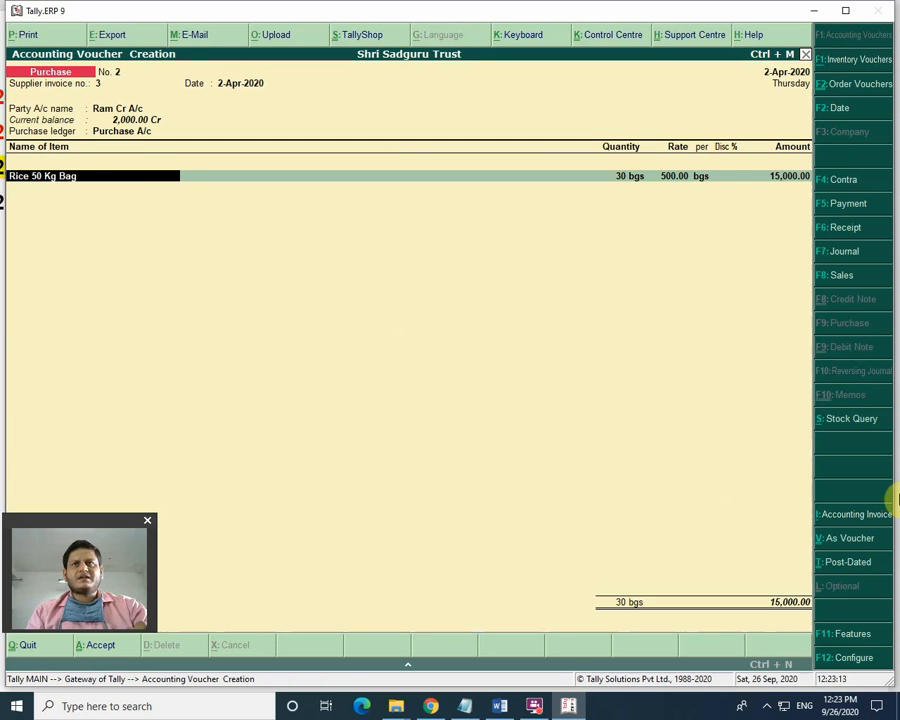
Step: Accept the Rice 50 Kg Bag allocation of 30 bgs at 500.00 per bag in Main Location against the linked order
{"action": "key", "text": "Return"}
{"action": "key", "text": "Return"}
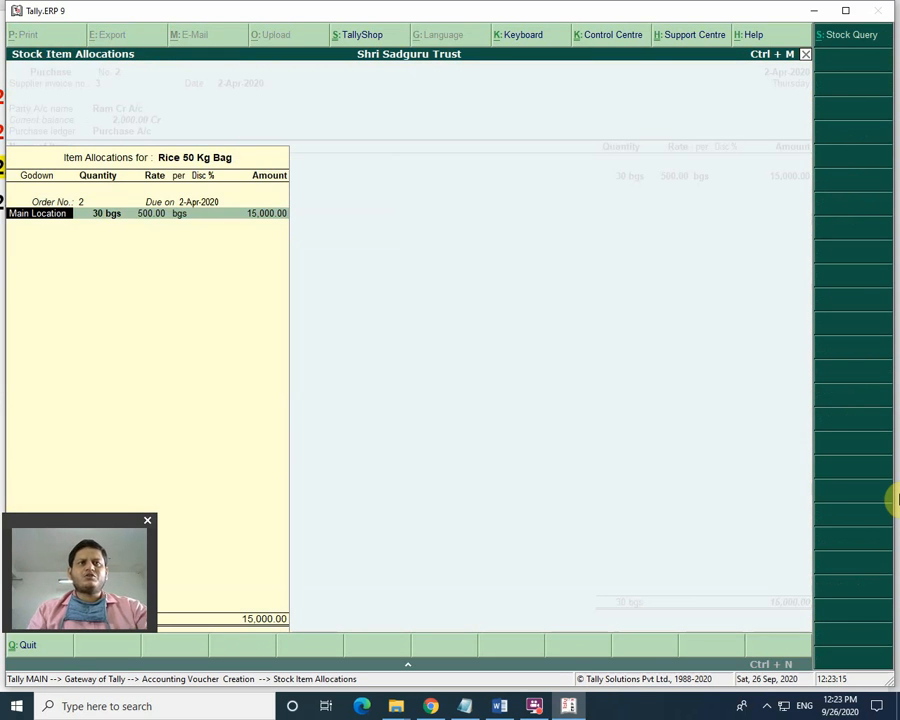
{"action": "key", "text": "Return"}
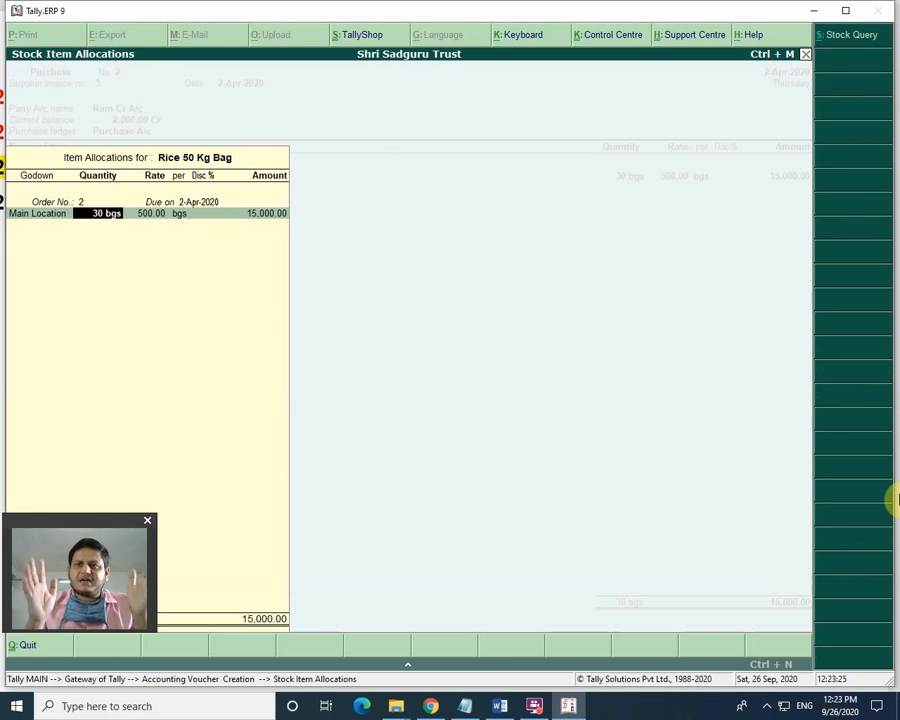
{"action": "key", "text": "Return"}
{"action": "key", "text": "Return"}
{"action": "key", "text": "Return"}
{"action": "key", "text": "Return"}
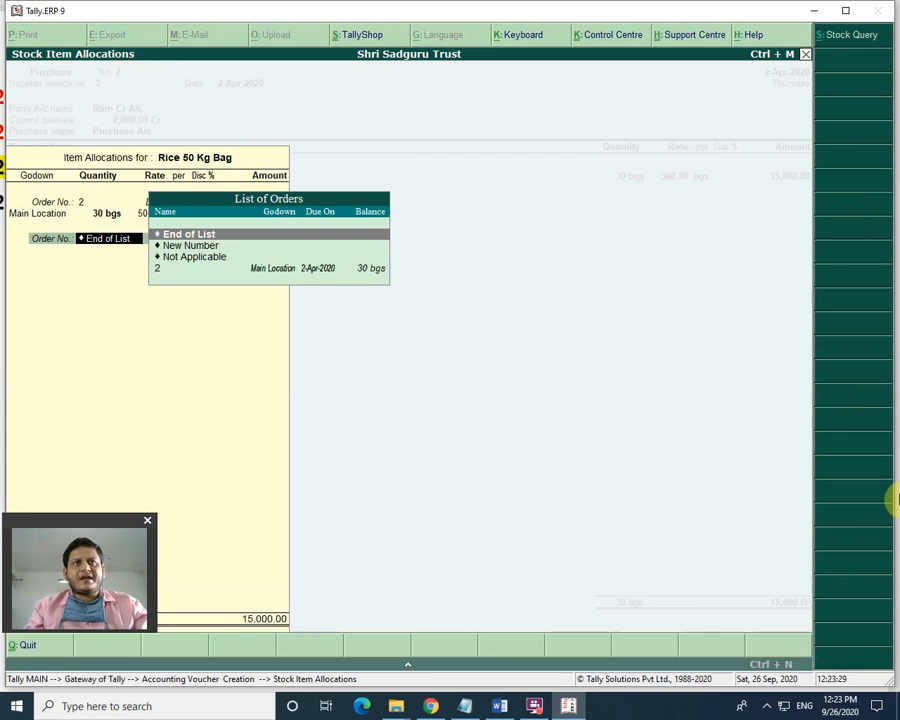
{"action": "key", "text": "Return"}
{"action": "key", "text": "Return"}
{"action": "key", "text": "Return"}
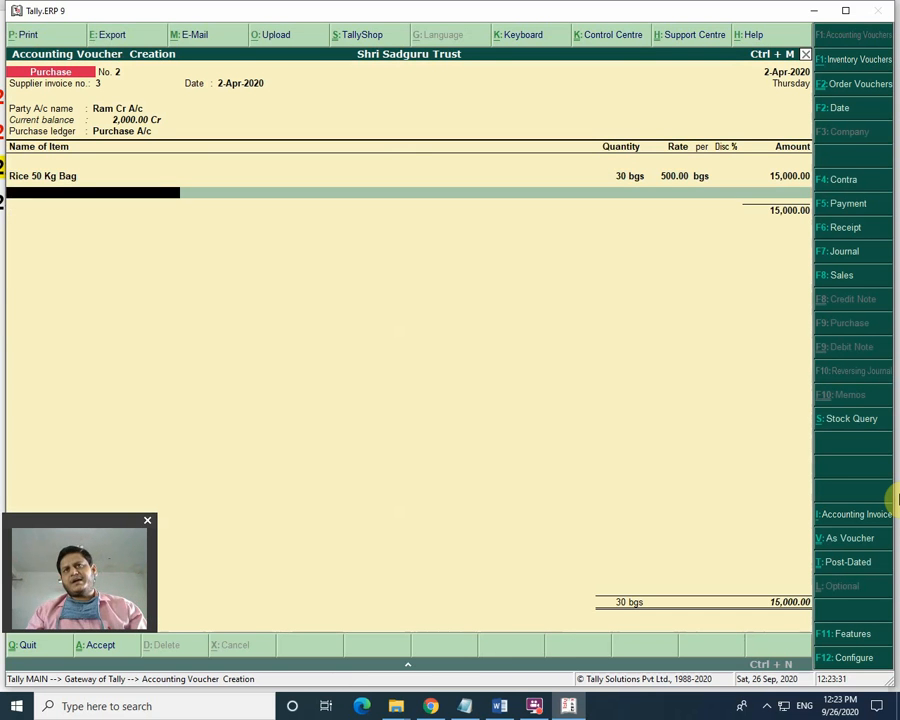
Step: End the item list, save the purchase voucher, and switch to the Word document with the topic list
{"action": "key", "text": "Return"}
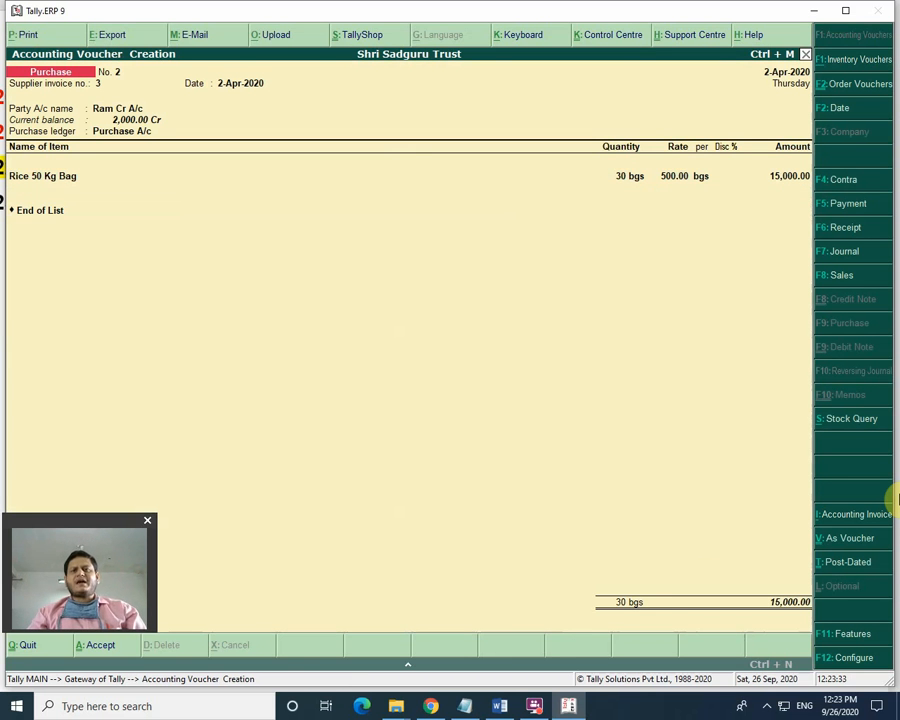
{"action": "key", "text": "Return"}
{"action": "key", "text": "Return"}
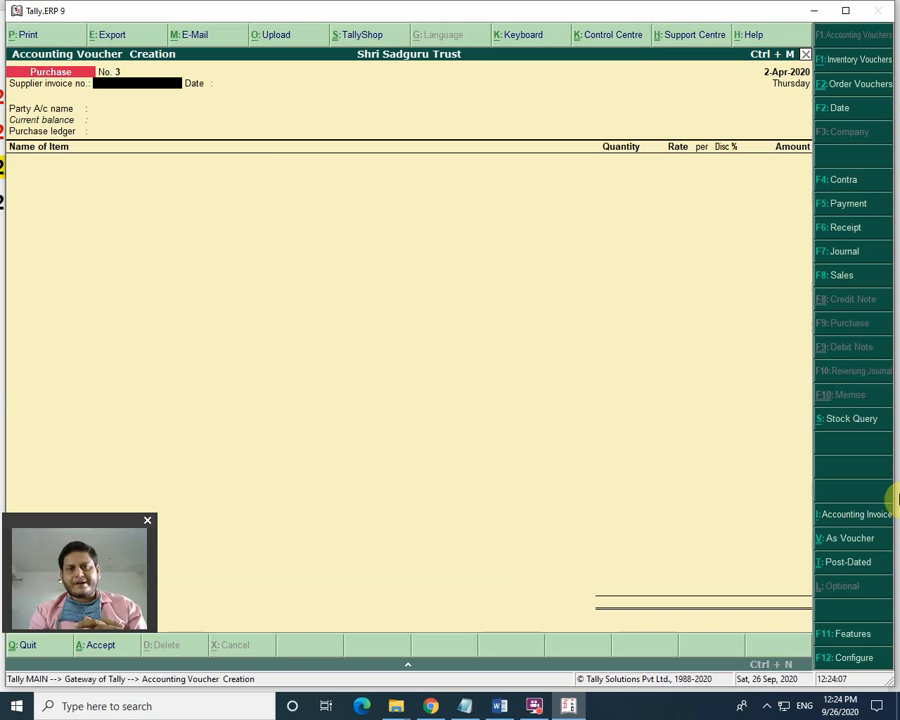
{"action": "left_click", "coordinate": [506, 708]}
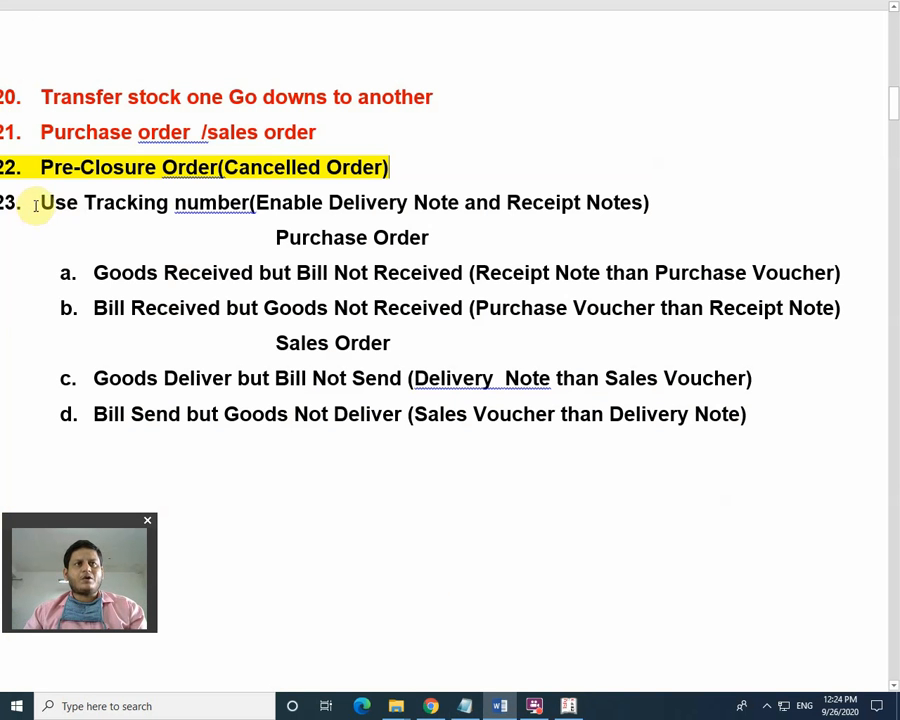